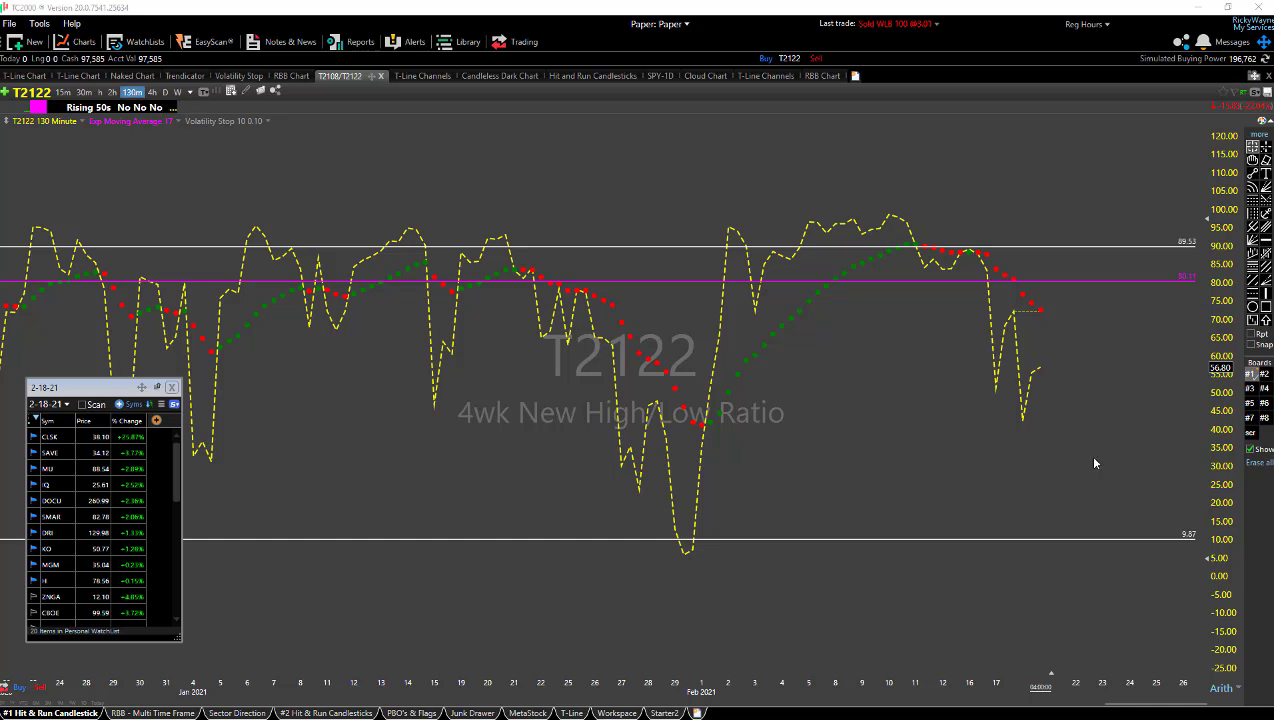
- Sketch a zigzag projection on the T2122 chart from the latest reading up toward the dotted average and down toward the 9.87 line, then clear it
scroll(1084, 450, up, 2)
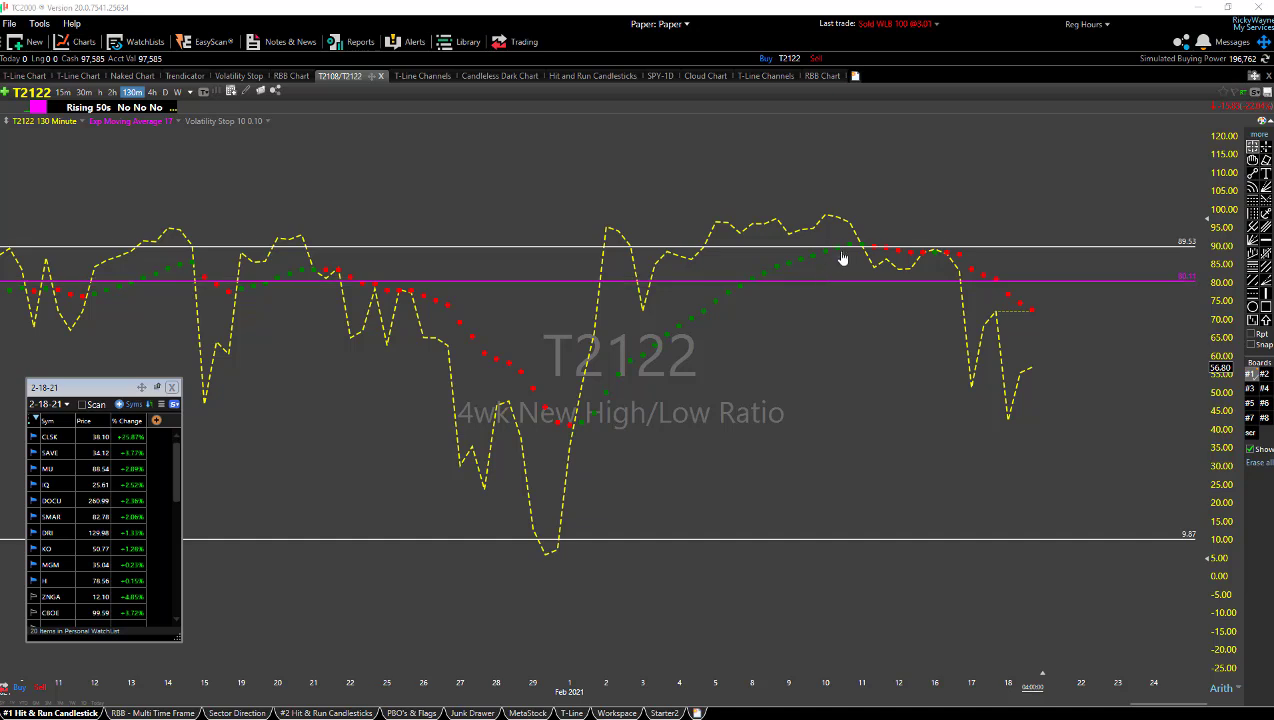
mouse_move(860, 251)
scroll(1112, 421, up, 2)
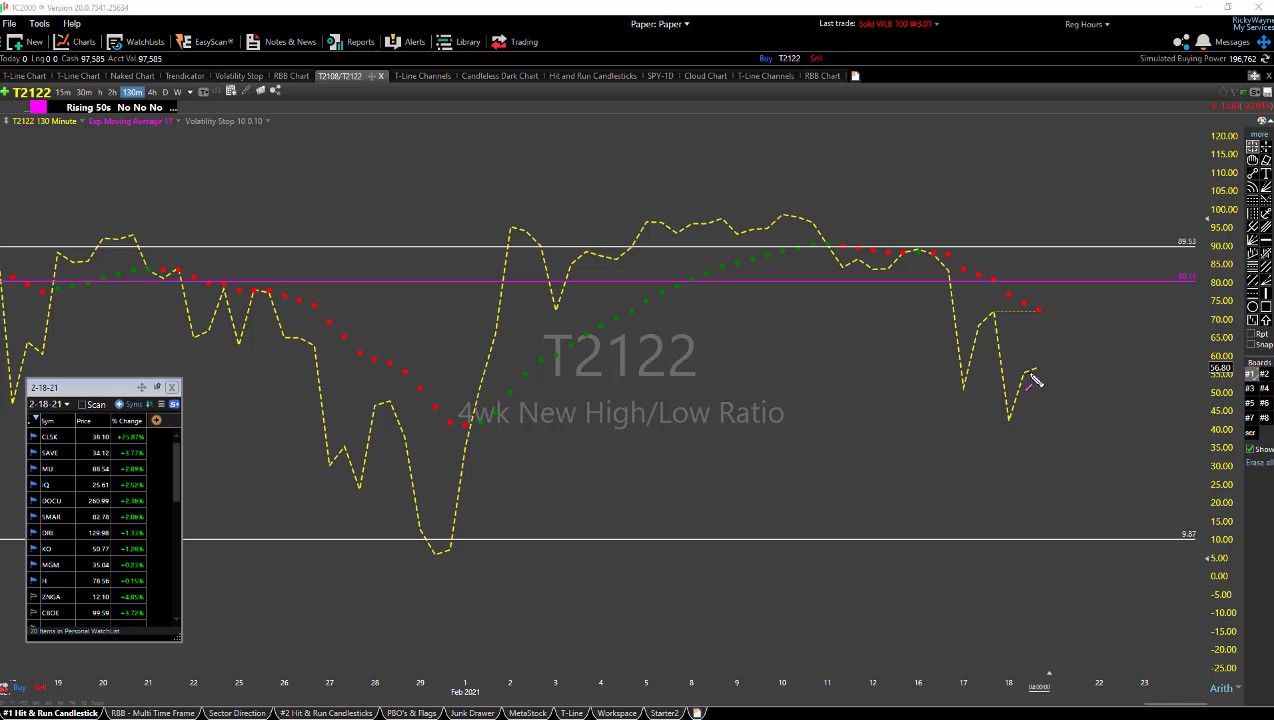
drag(1030, 380, 1052, 327)
mouse_move(1052, 327)
mouse_down()
mouse_move(1075, 418)
mouse_move(1098, 402)
mouse_move(1112, 466)
mouse_up()
drag(1112, 466, 1126, 452)
mouse_move(1126, 452)
mouse_down()
mouse_move(1155, 557)
mouse_move(1150, 547)
mouse_up()
key(Escape)
- Open the T-Line chart of SPY and examine the most recent daily candles around the T-Line
click(78, 77)
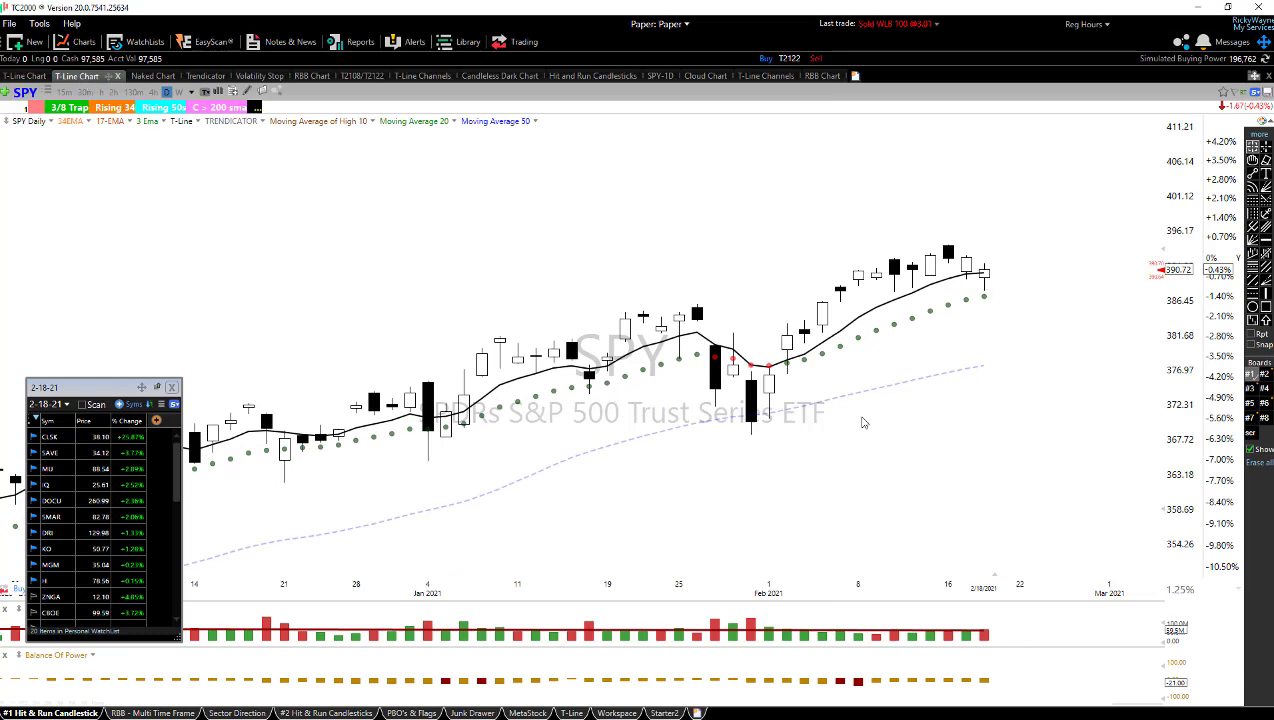
scroll(965, 415, up, 2)
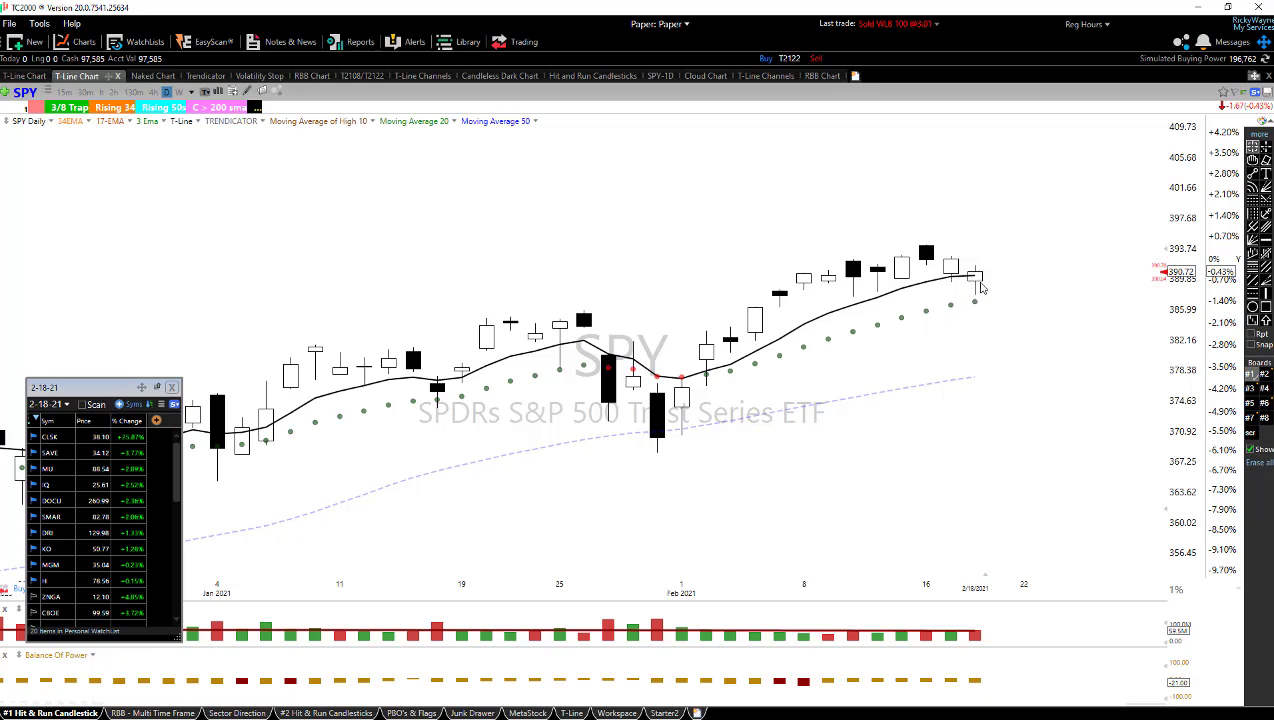
scroll(1001, 298, up, 1)
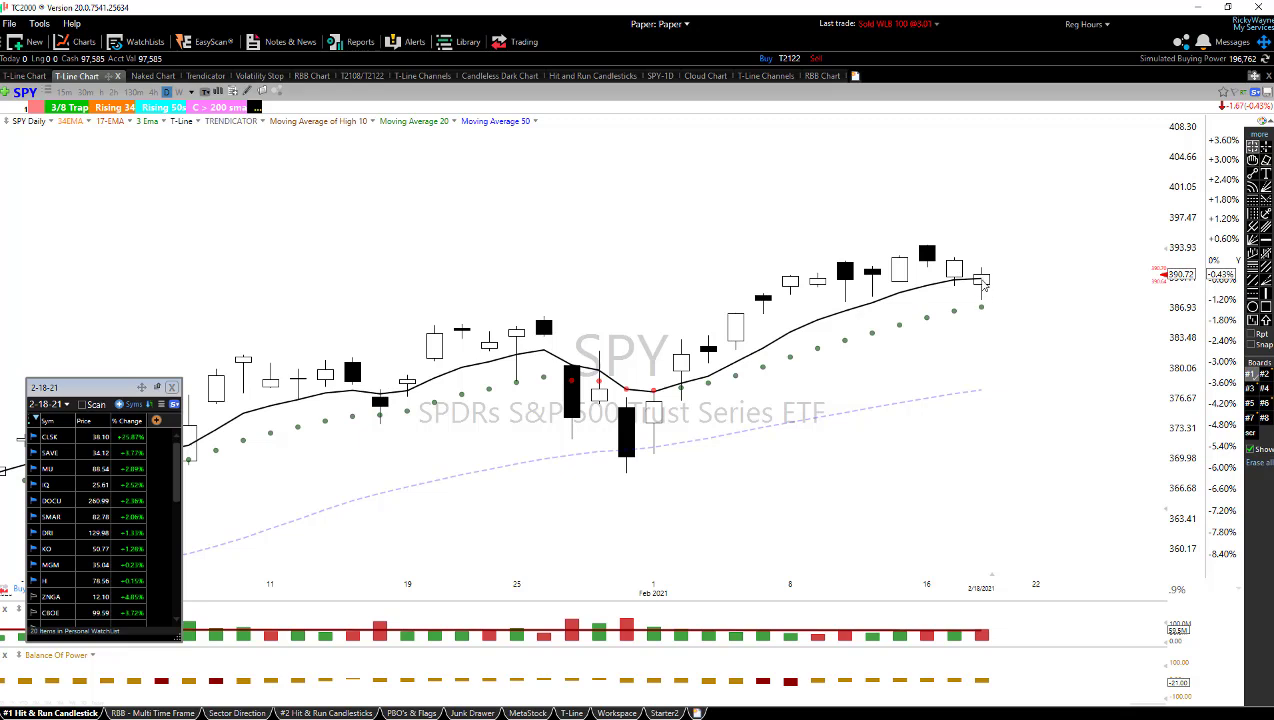
scroll(1040, 330, up, 2)
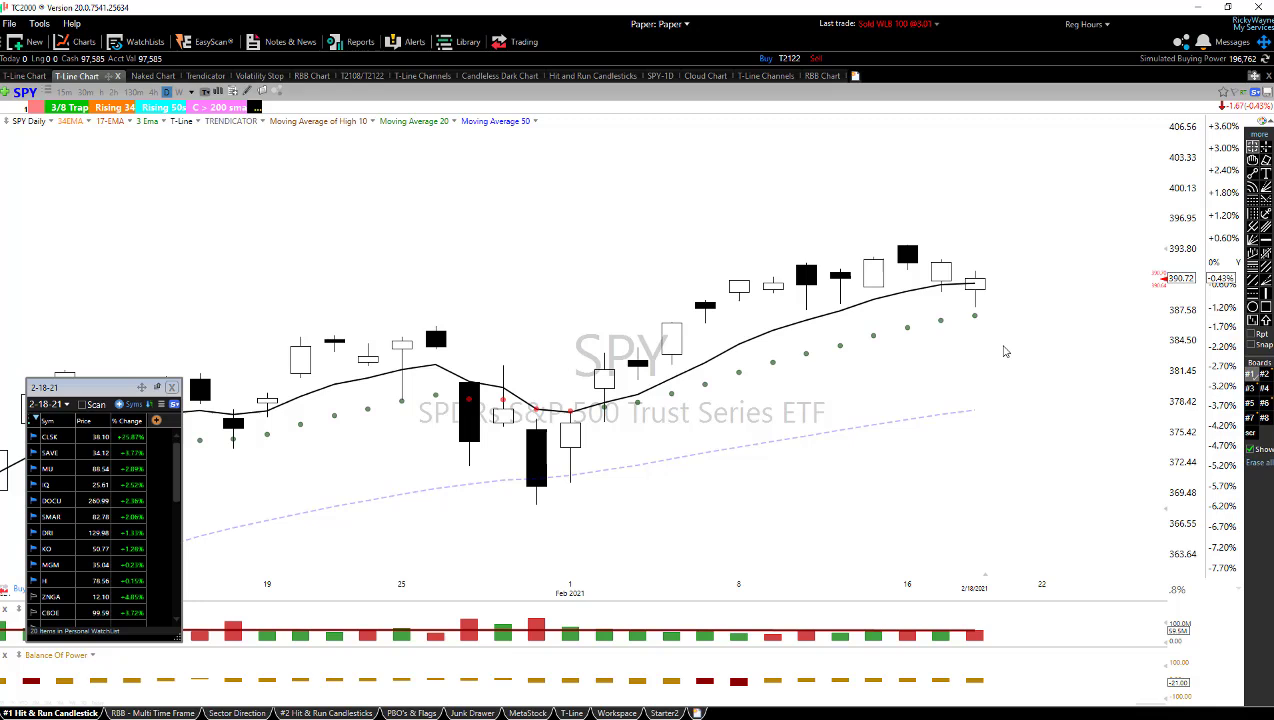
scroll(1008, 348, down, 1)
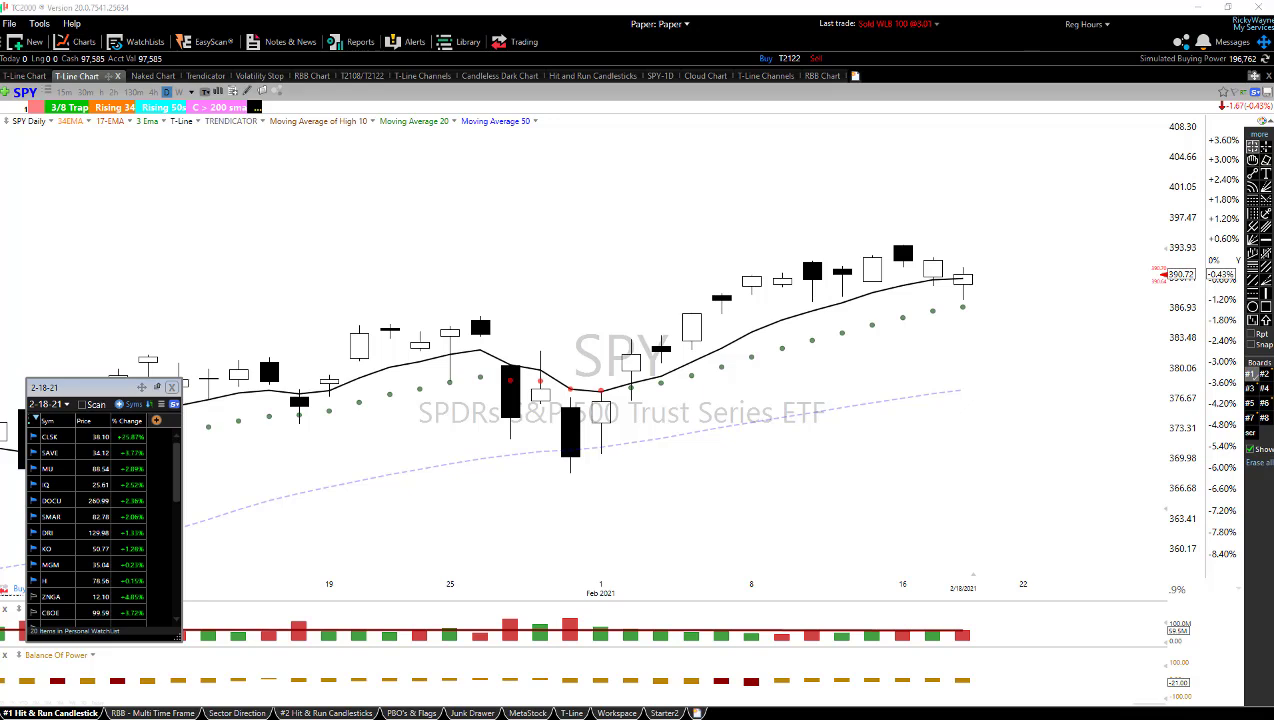
- Mark the highs and lows of SPY's last three daily candles with small magenta arrows
click(906, 236)
click(938, 254)
click(967, 264)
click(905, 273)
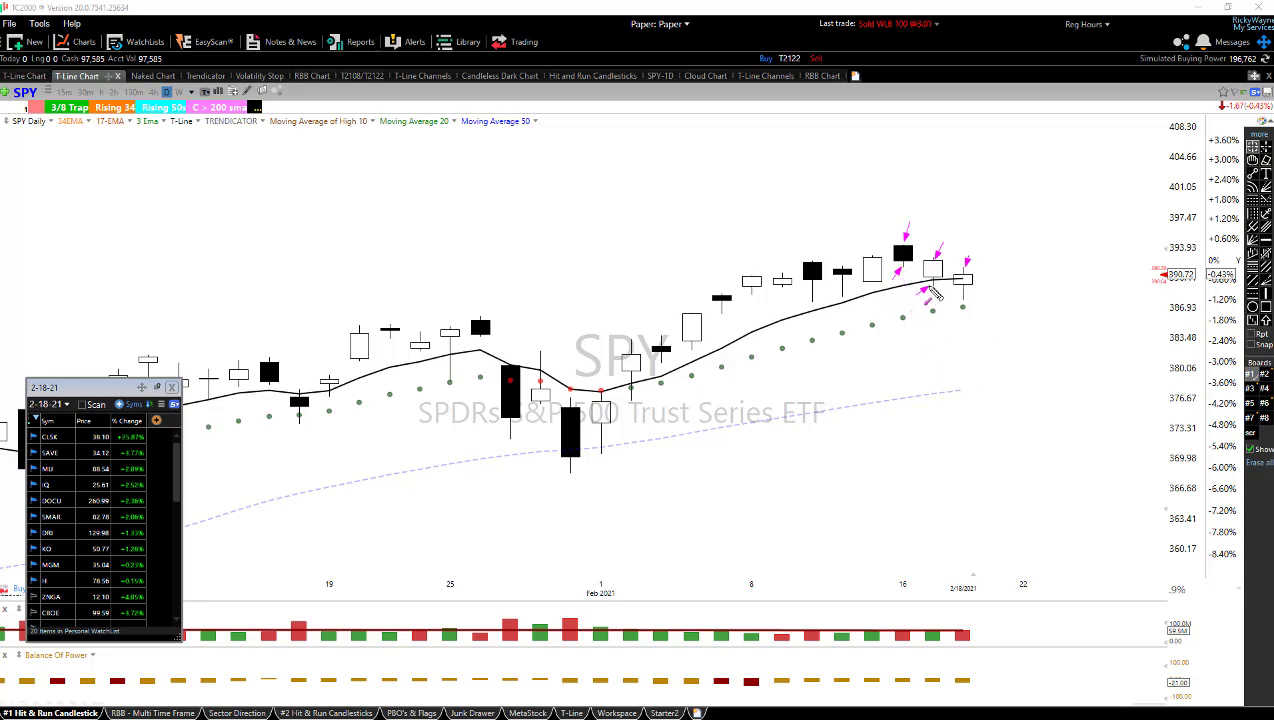
click(958, 300)
- Draw two falling red arrows above and below SPY's last three daily candles, then erase all the markup
drag(887, 229, 1027, 293)
drag(888, 272, 986, 312)
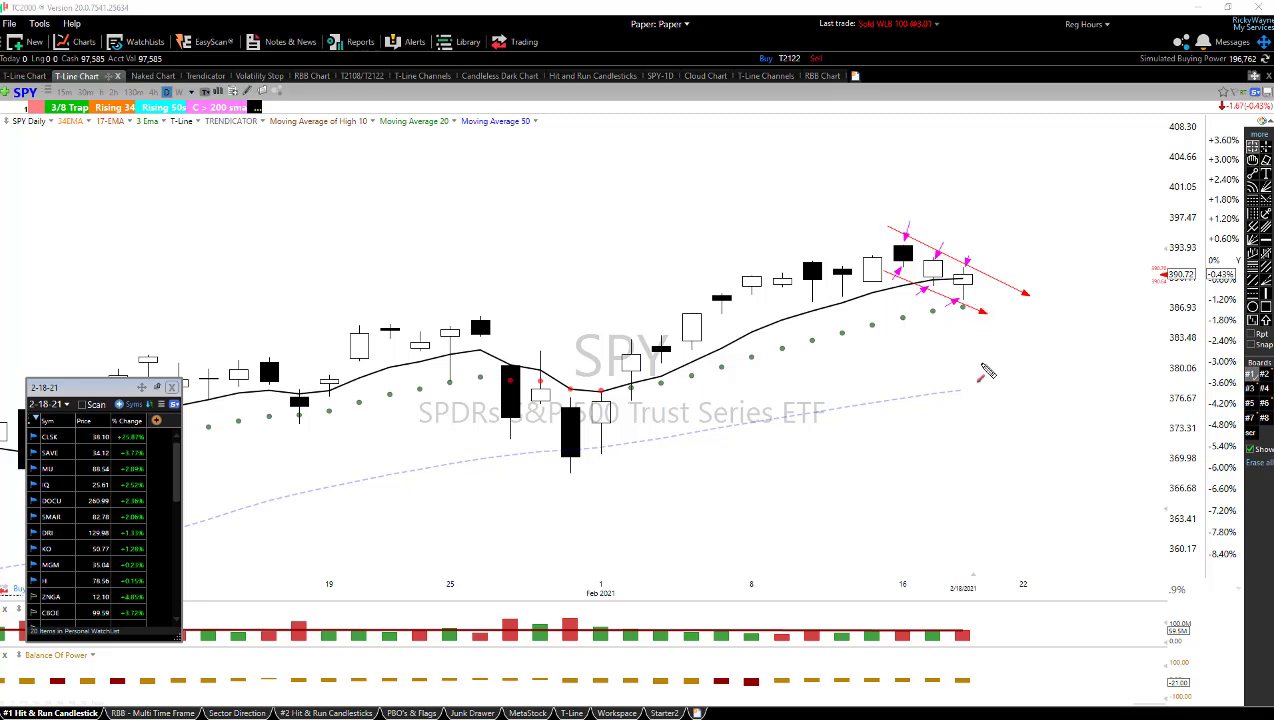
key(Delete)
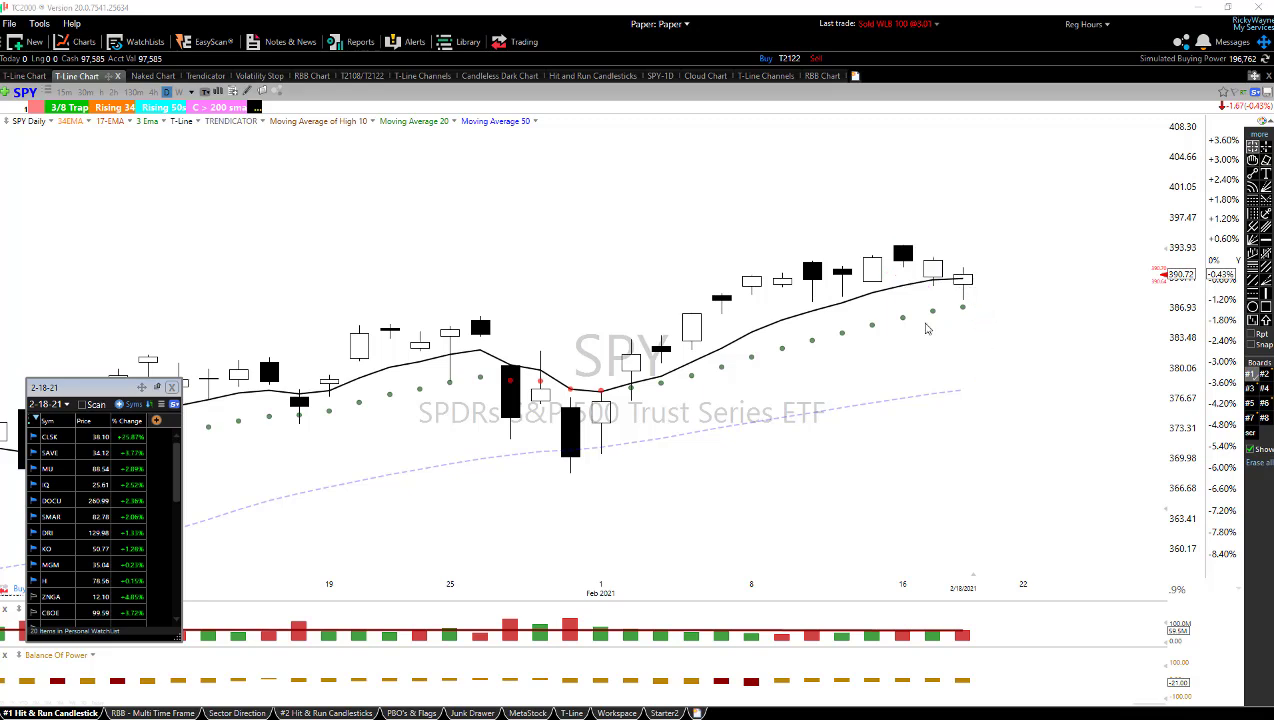
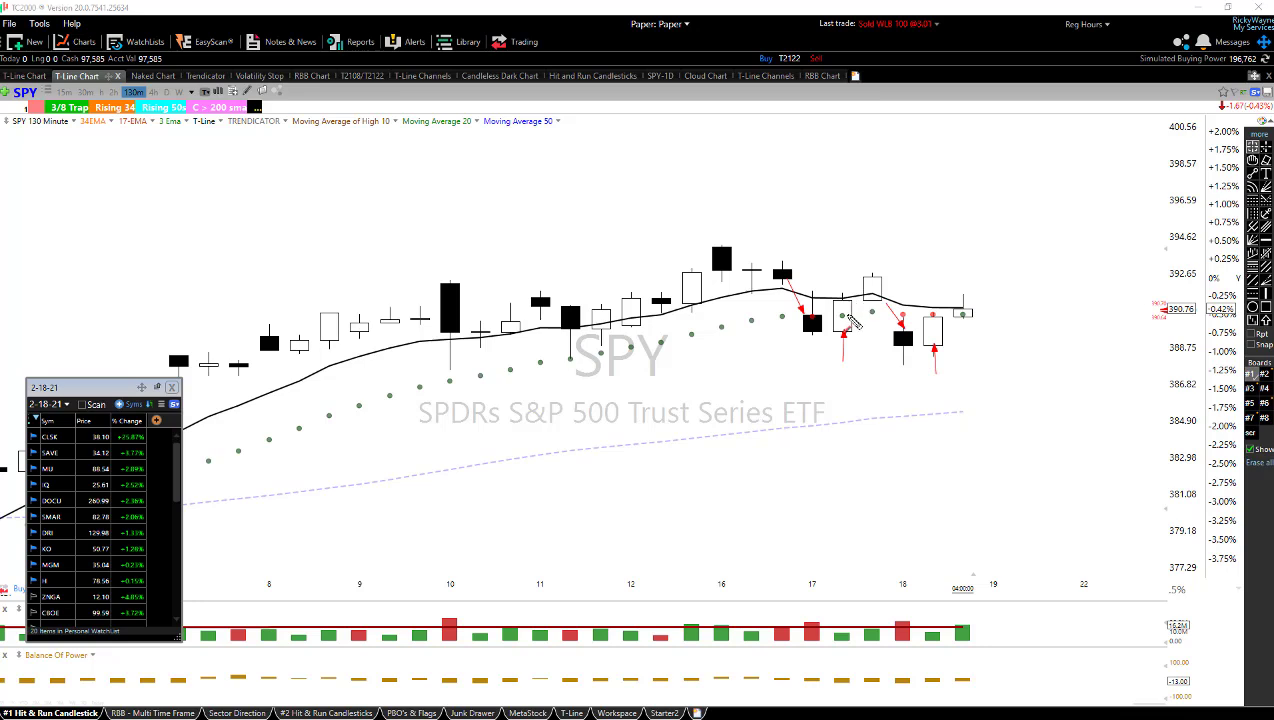
- Mark the rebound on SPY's 130-minute chart with an arrow, then draw a falling trend line from the Feb 16 high to about 390.01
drag(846, 315, 871, 285)
drag(894, 362, 900, 351)
click(1252, 172)
mouse_move(722, 245)
mouse_down()
mouse_move(870, 265)
mouse_move(1080, 324)
mouse_up()
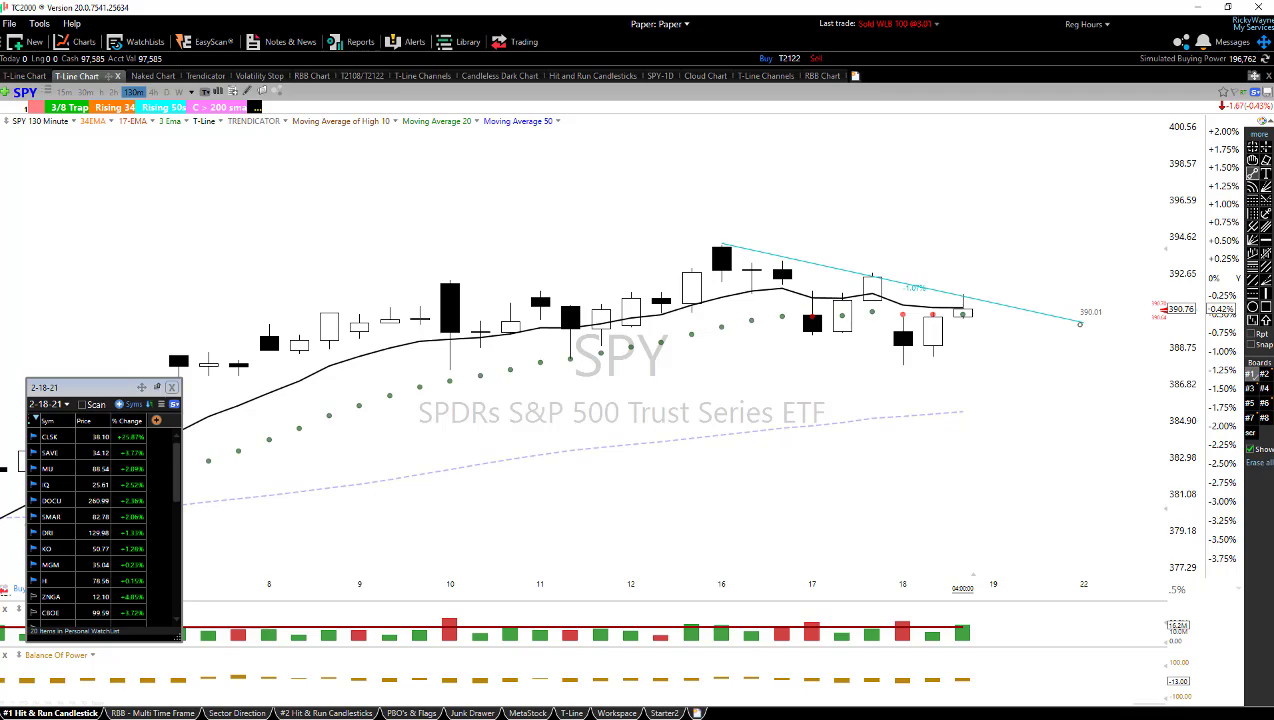
- Examine SPY's recent 130-minute candles against the falling trend line at closer and wider ranges
scroll(1072, 373, down, 3)
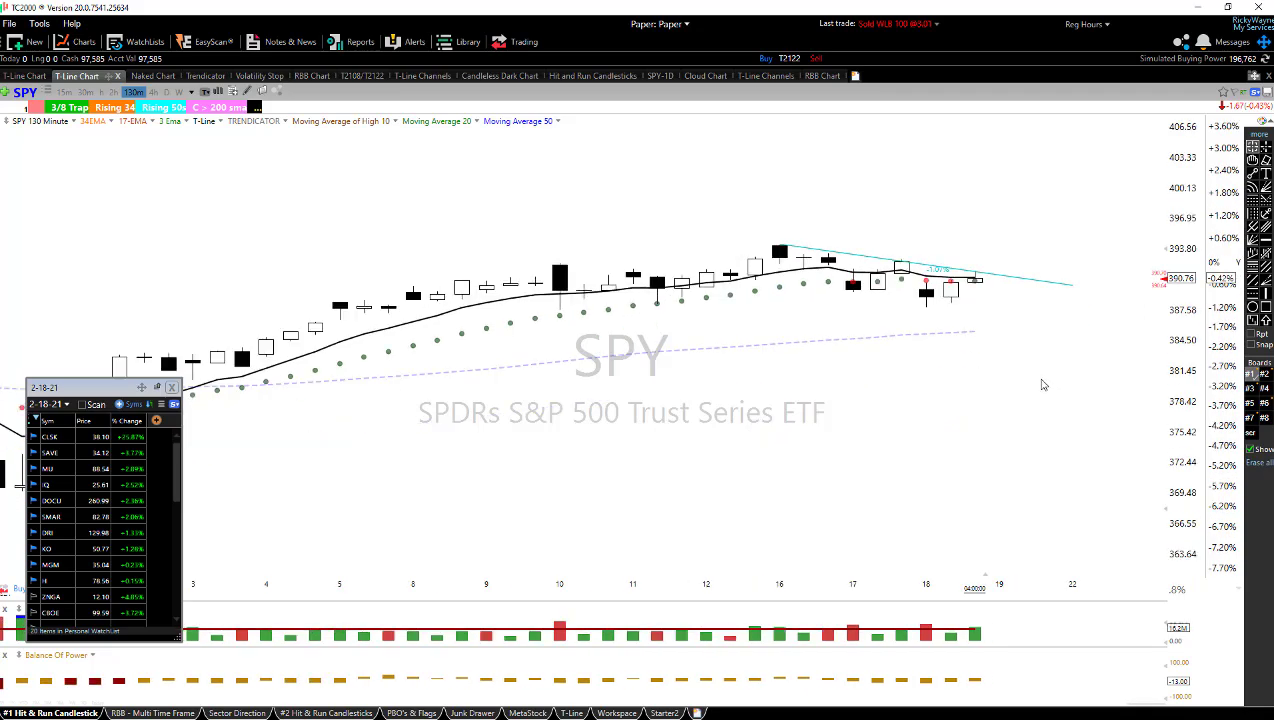
scroll(902, 368, up, 3)
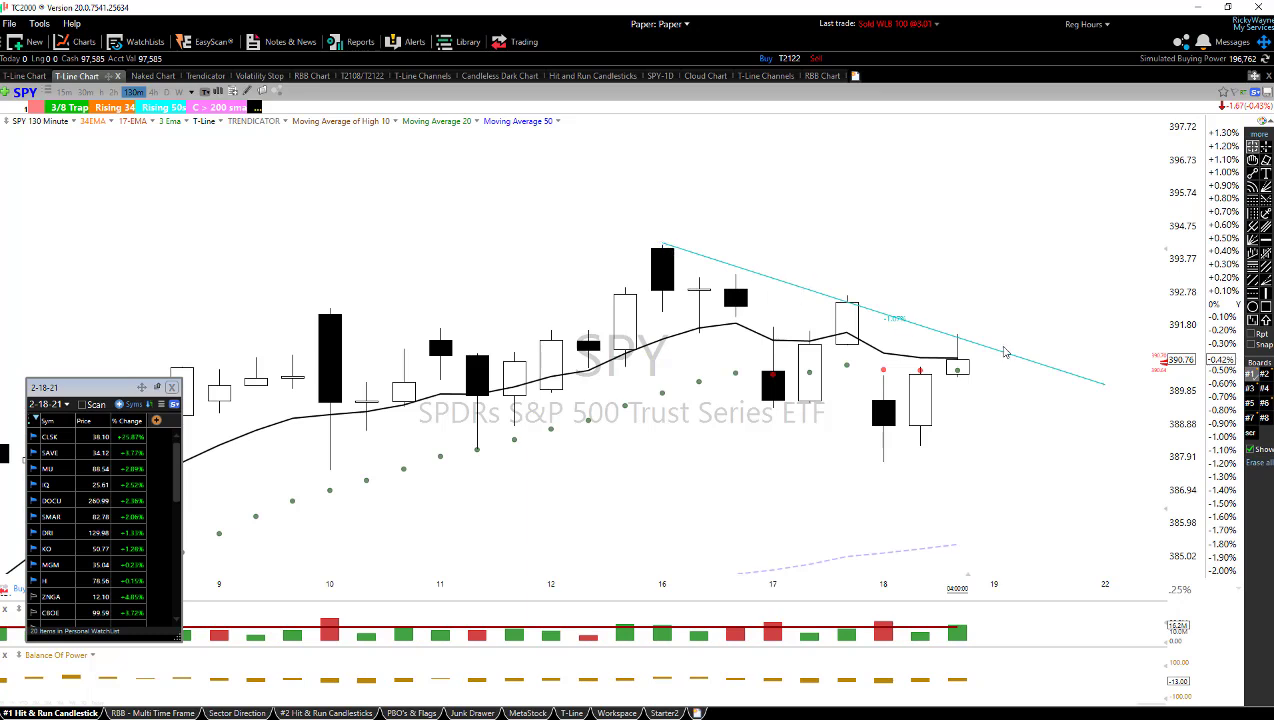
scroll(1049, 453, down, 2)
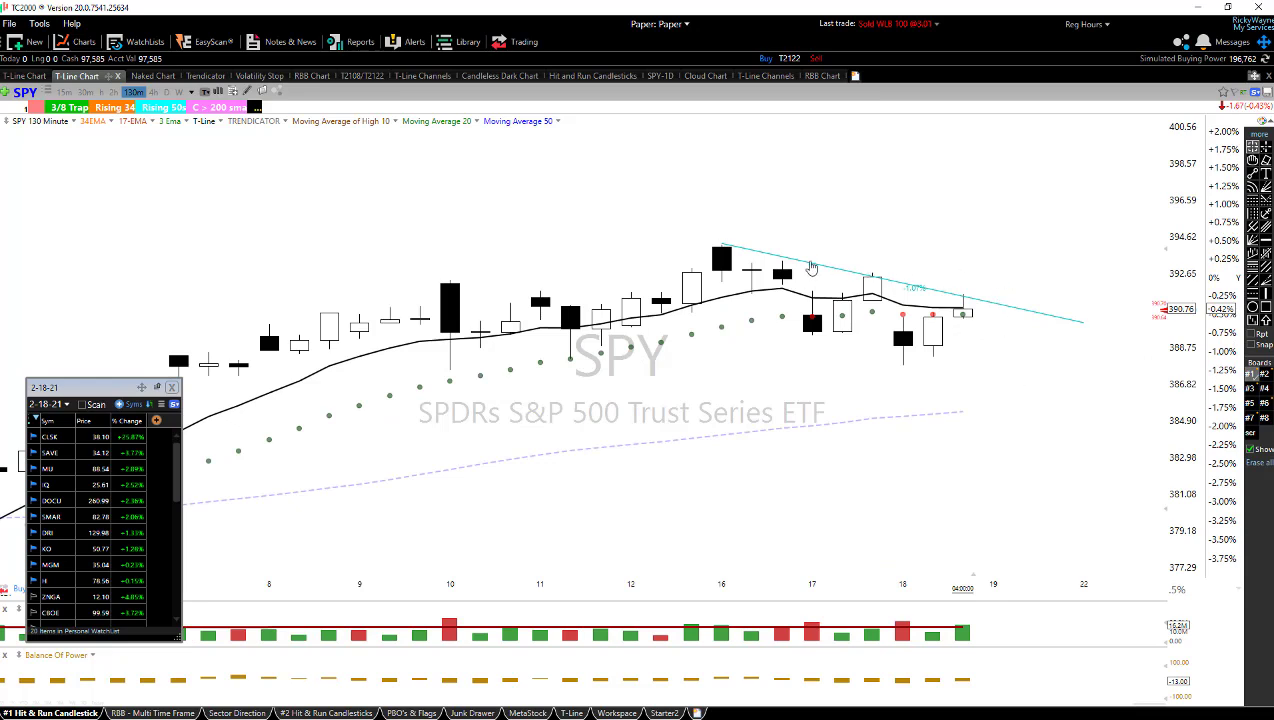
click(724, 252)
mouse_move(967, 306)
click(987, 304)
click(1002, 347)
scroll(1002, 347, down, 2)
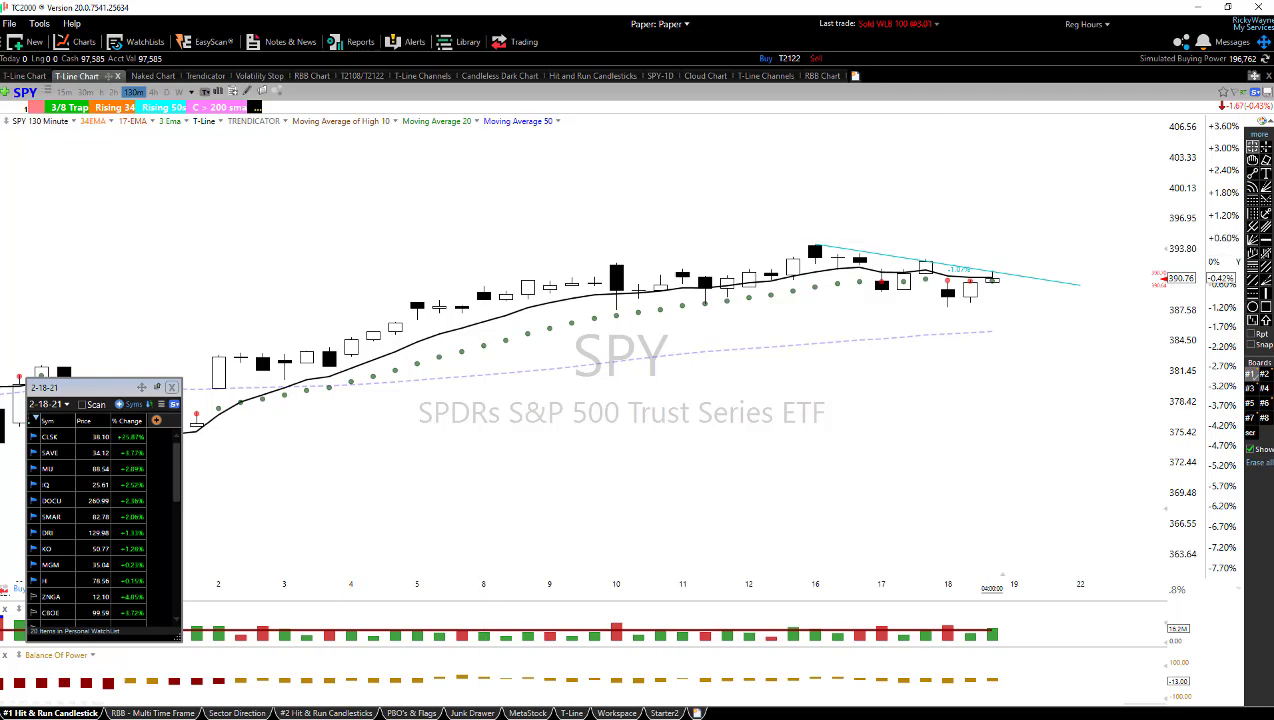
- Load CLSK from the 2-18-21 watchlist and show its chart in the daily time frame
click(48, 437)
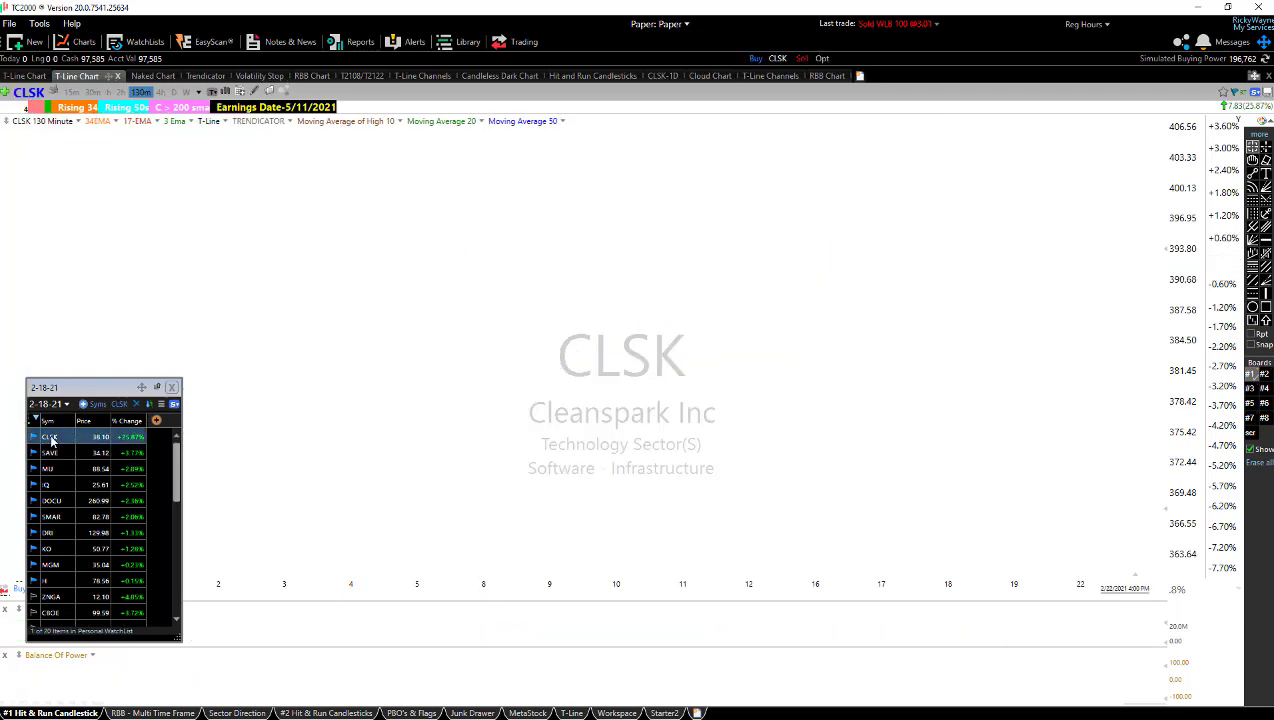
scroll(862, 440, down, 3)
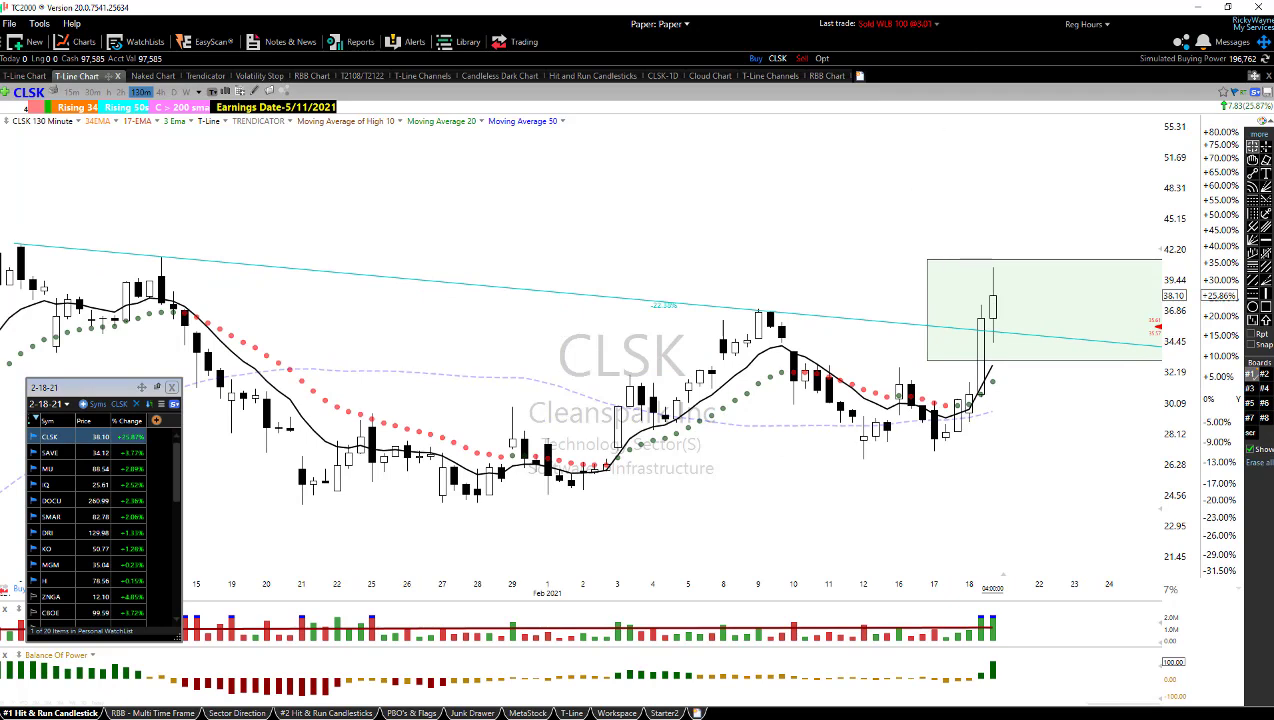
key(d)
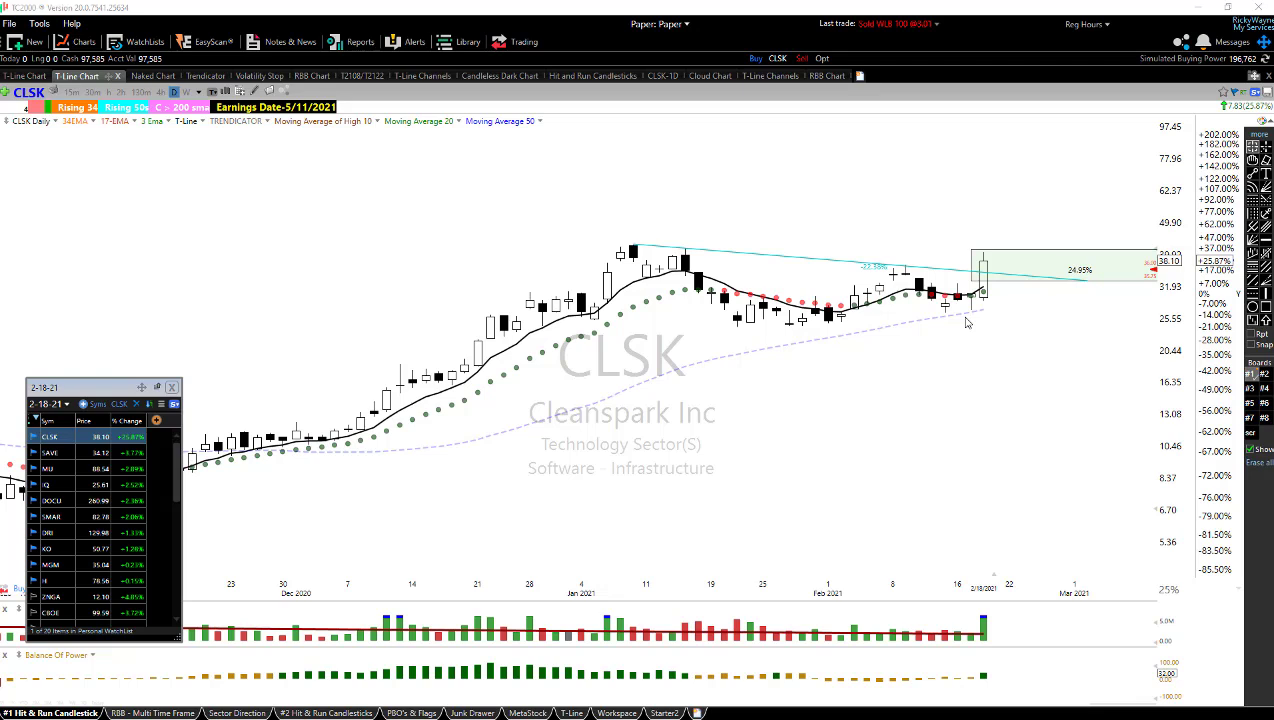
- Bring the browser's Hit & Run Candlesticks Trading Results page into view and review its performance chart, membership plans and monthly statements
drag(1273, 227, 387, 69)
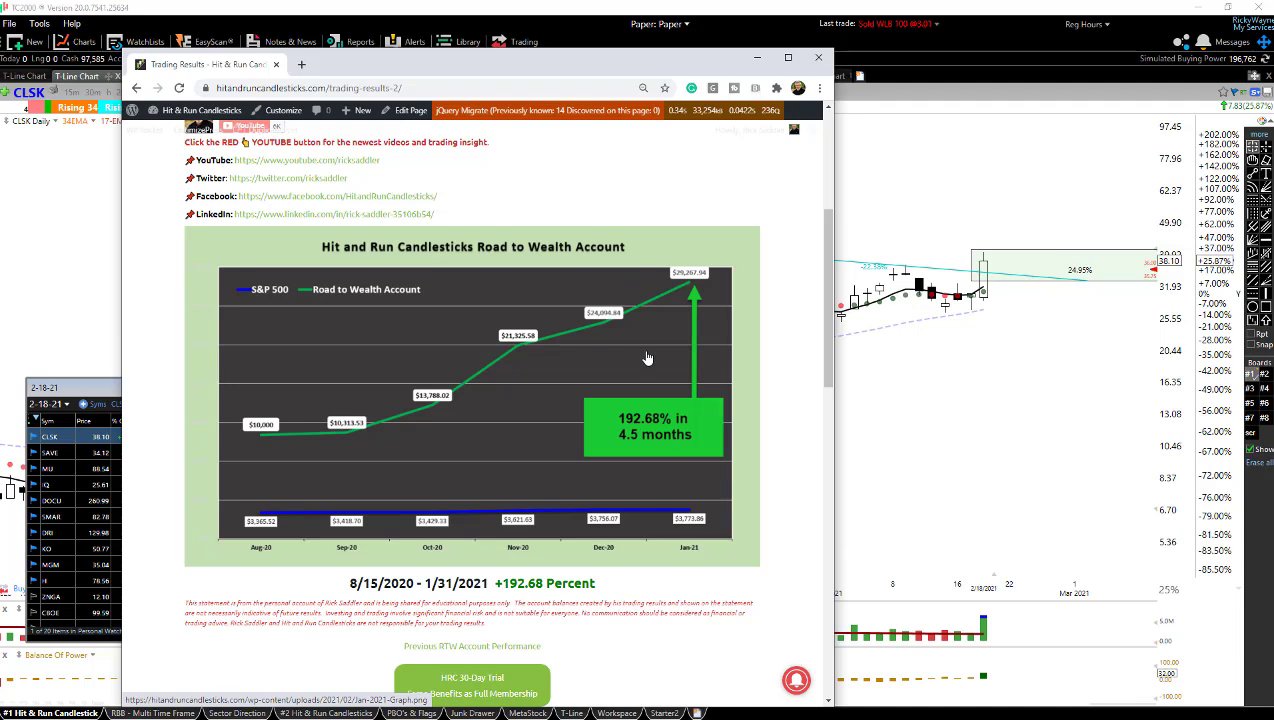
scroll(327, 216, up, 4)
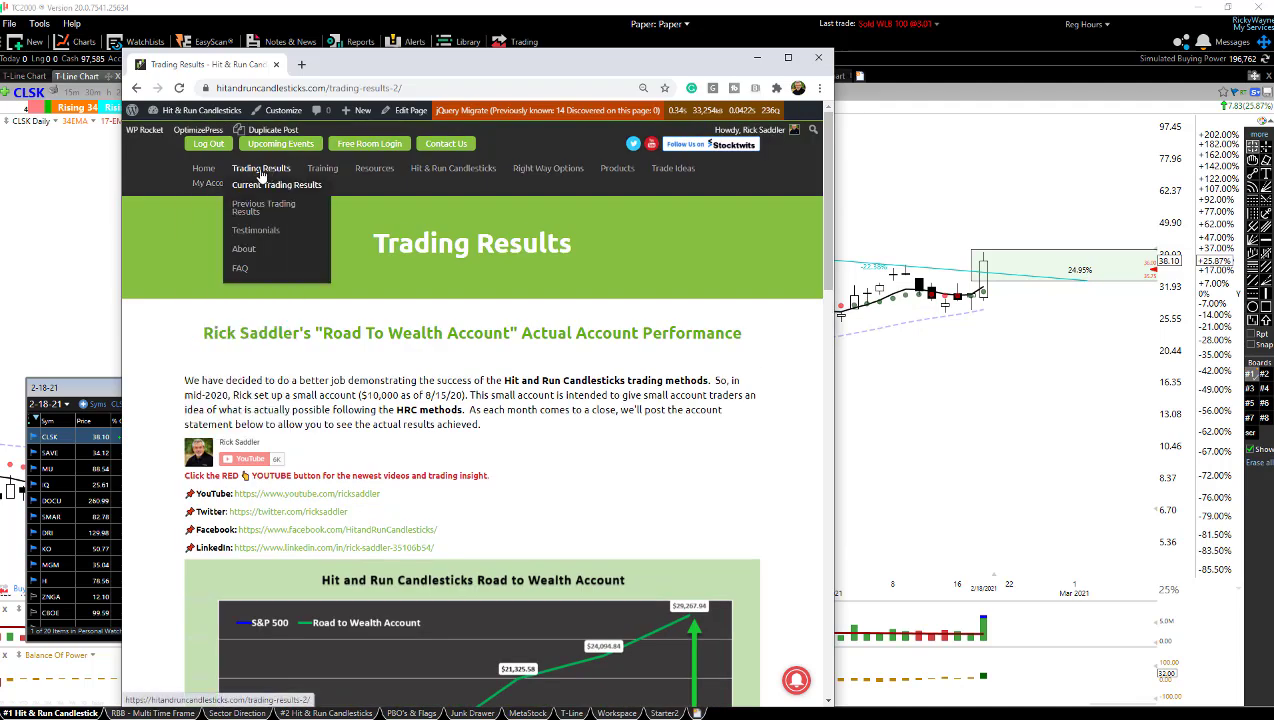
scroll(592, 310, down, 5)
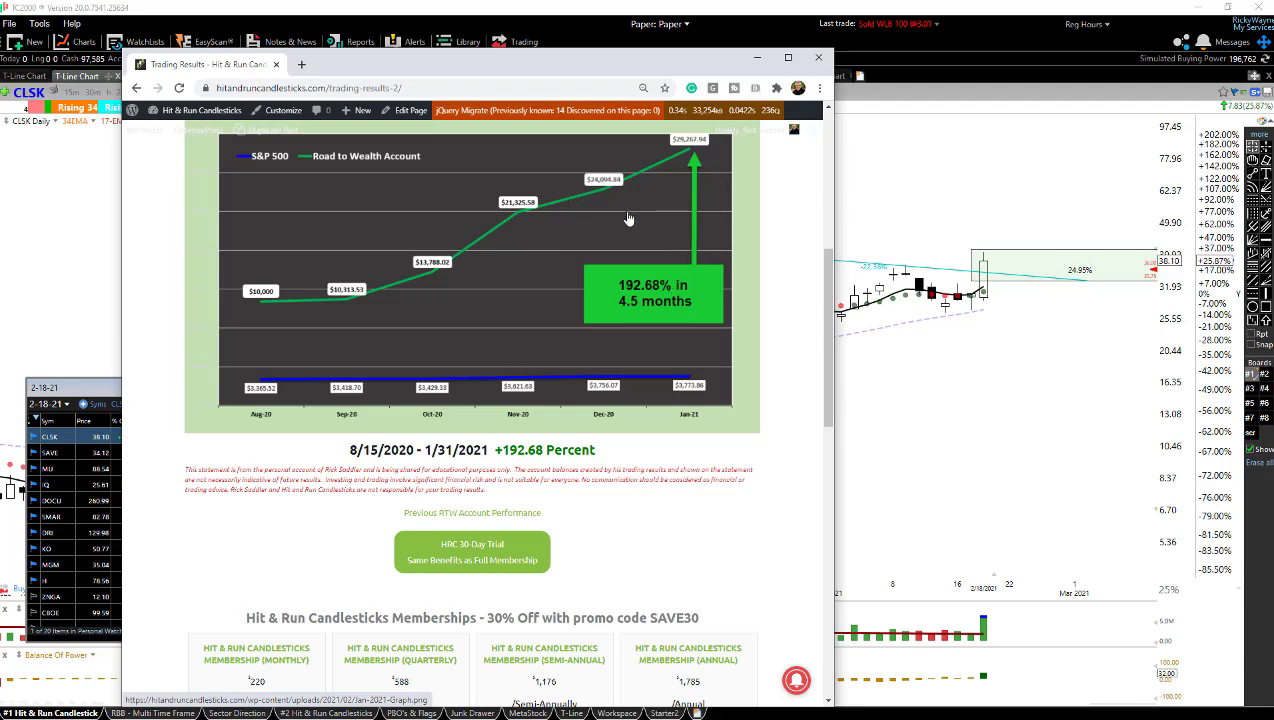
scroll(626, 283, down, 10)
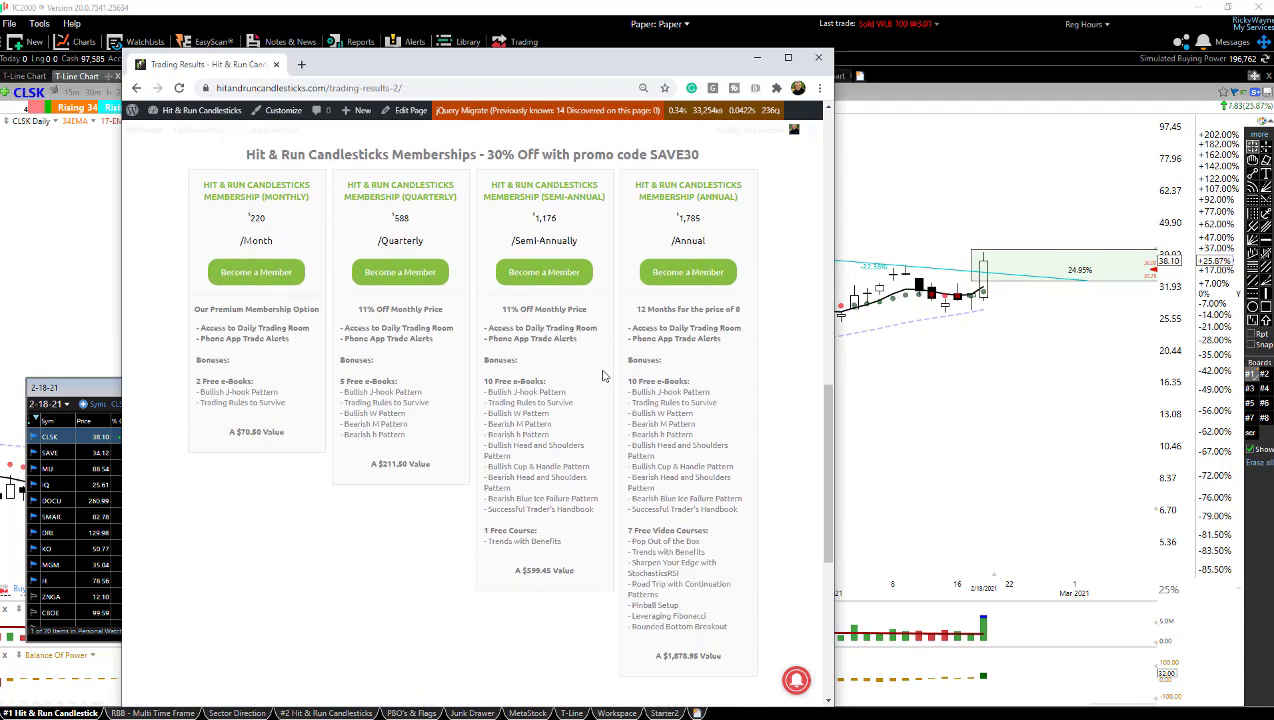
scroll(602, 376, down, 1)
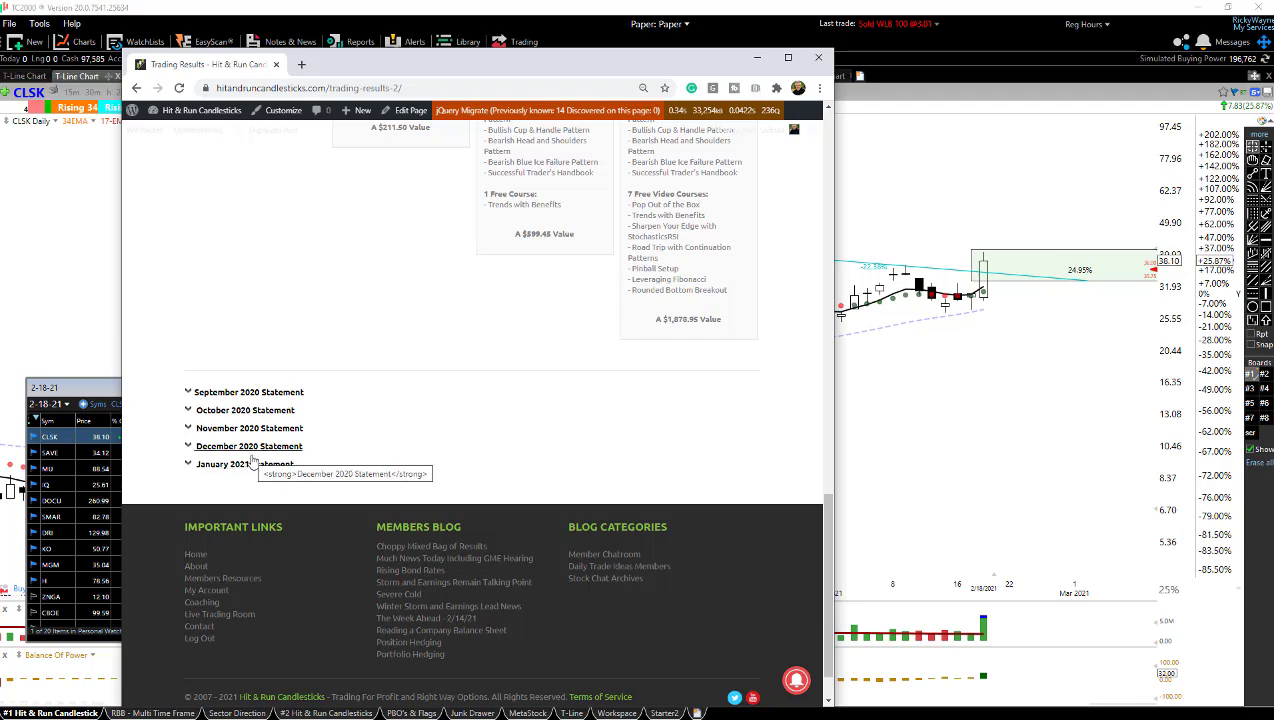
scroll(372, 374, up, 1)
scroll(372, 374, up, 4)
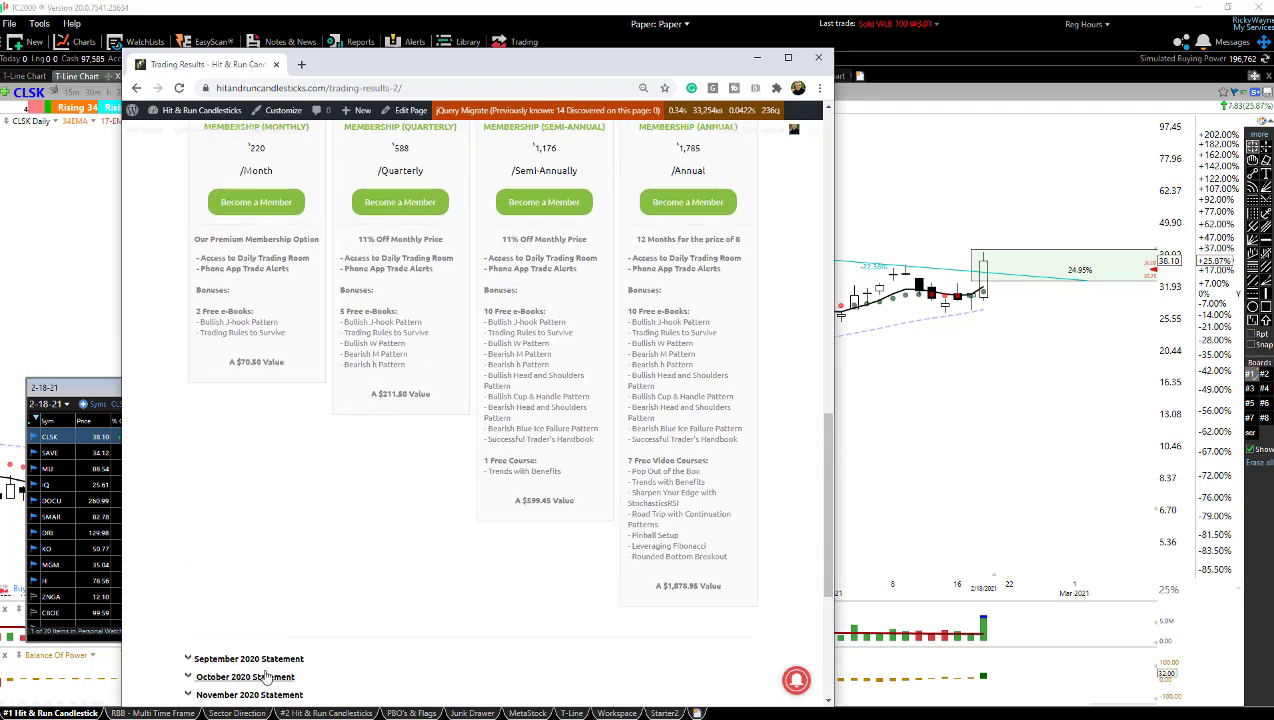
scroll(530, 535, up, 6)
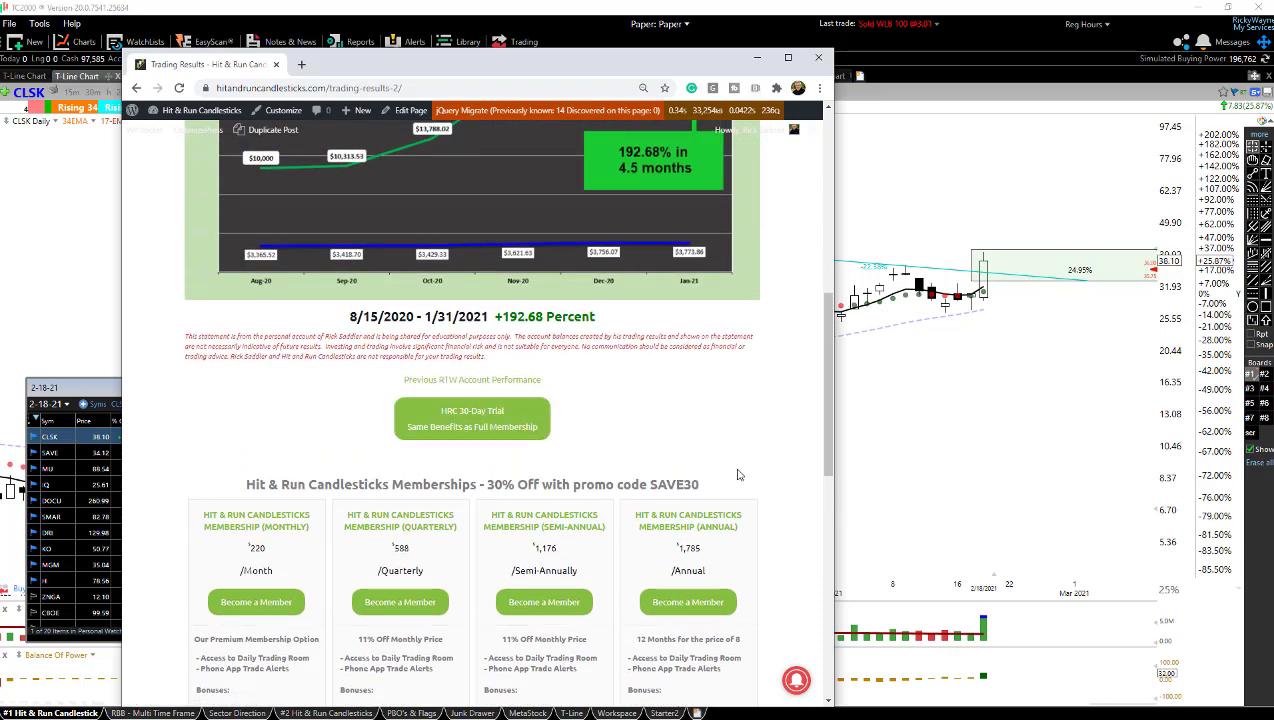
scroll(738, 473, up, 4)
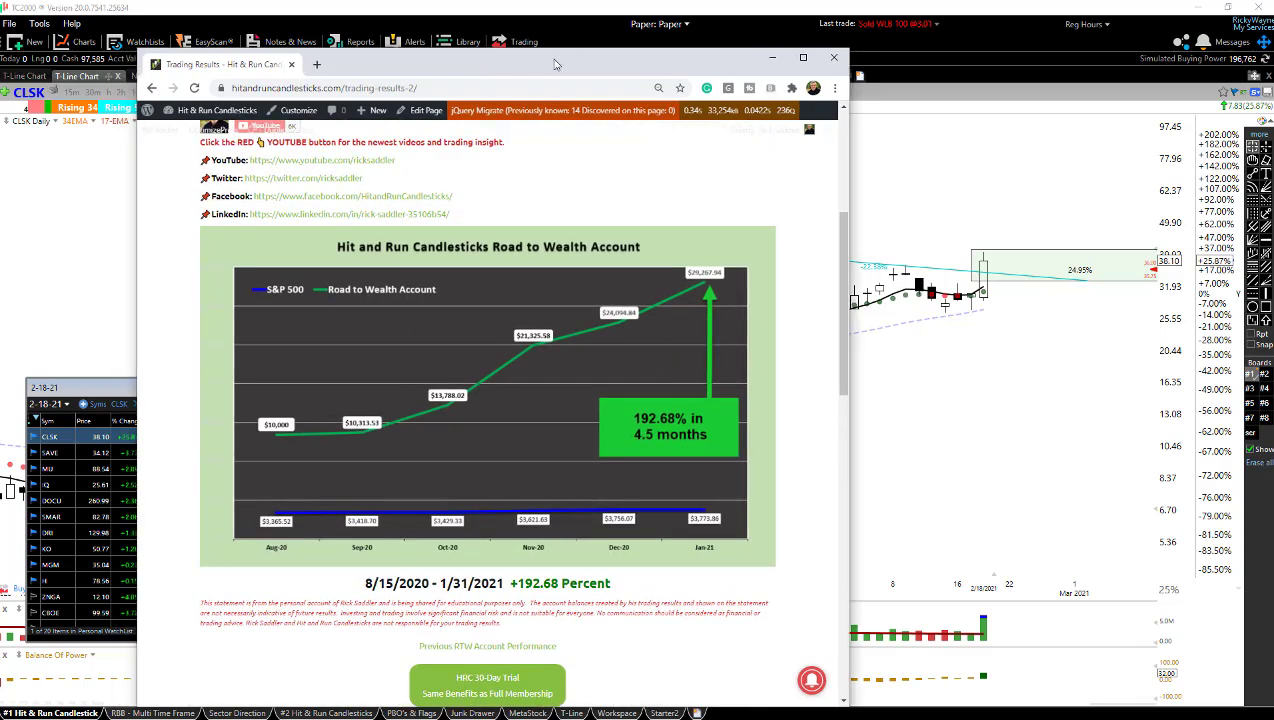
- Switch back to TC2000, load the CGC chart and examine the latest candles around the 38.15 and 34.36 lines
key(alt+Tab)
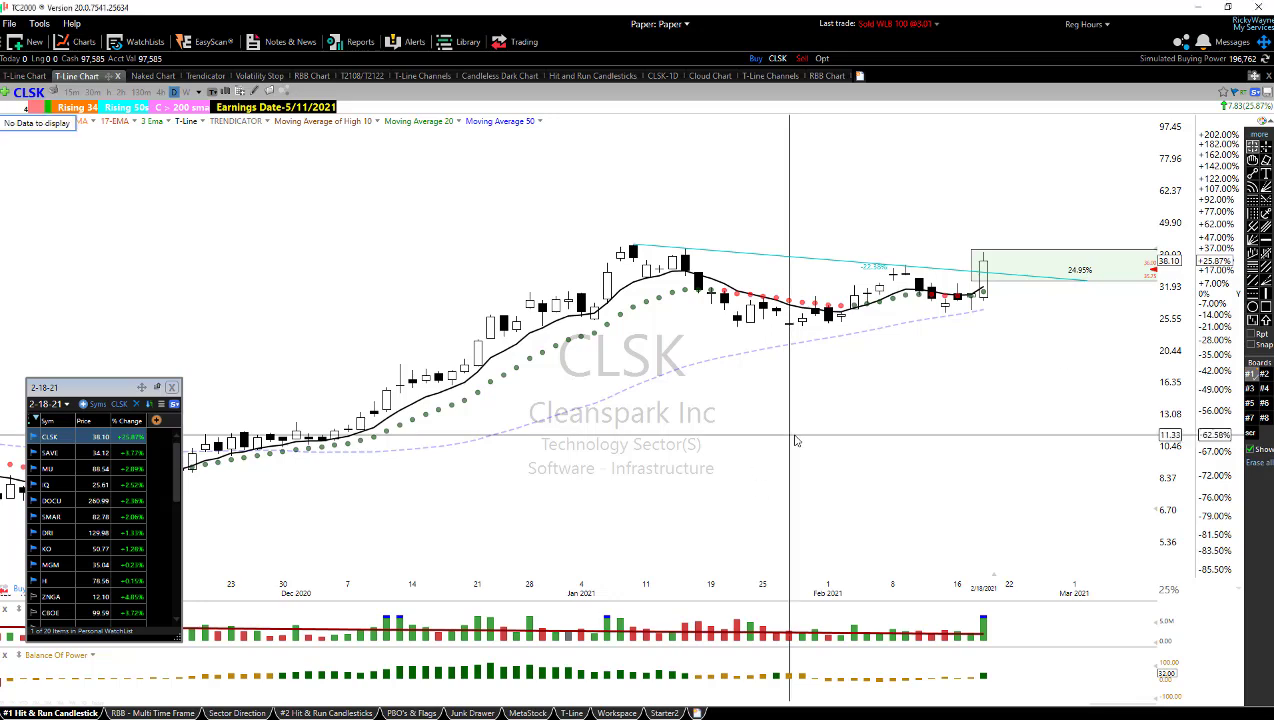
text(CGC)
key(Return)
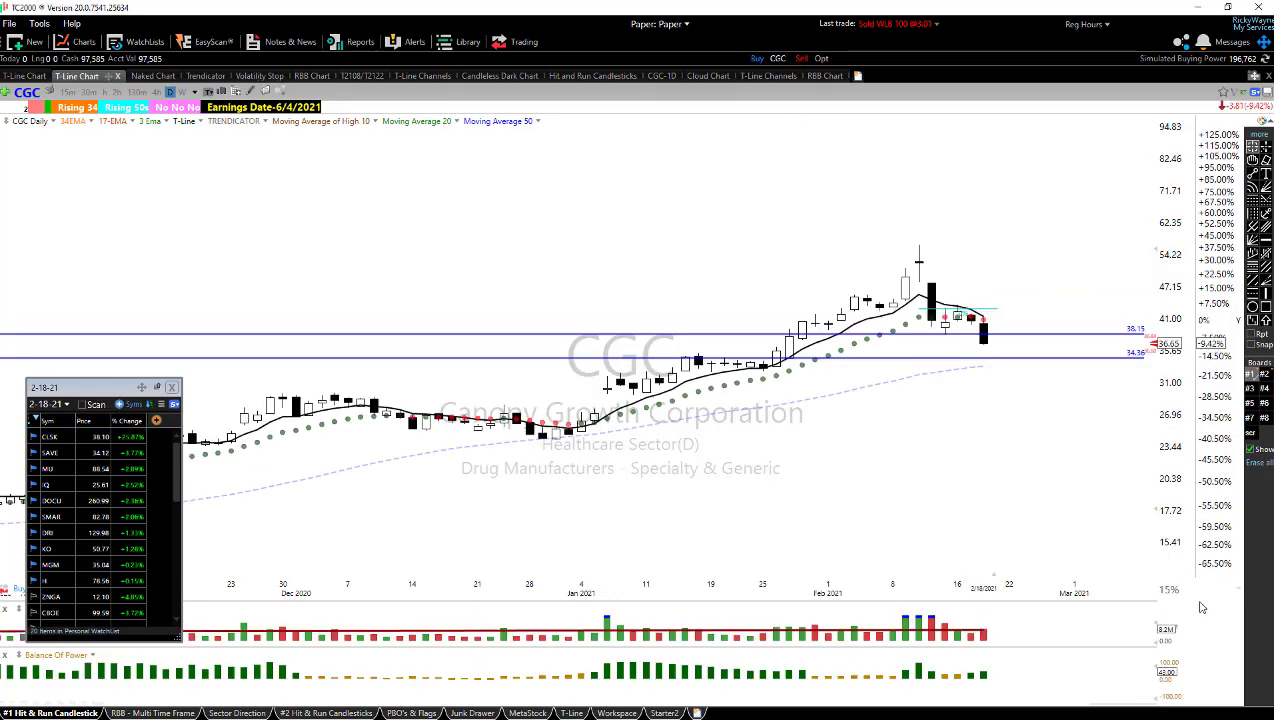
mouse_move(949, 343)
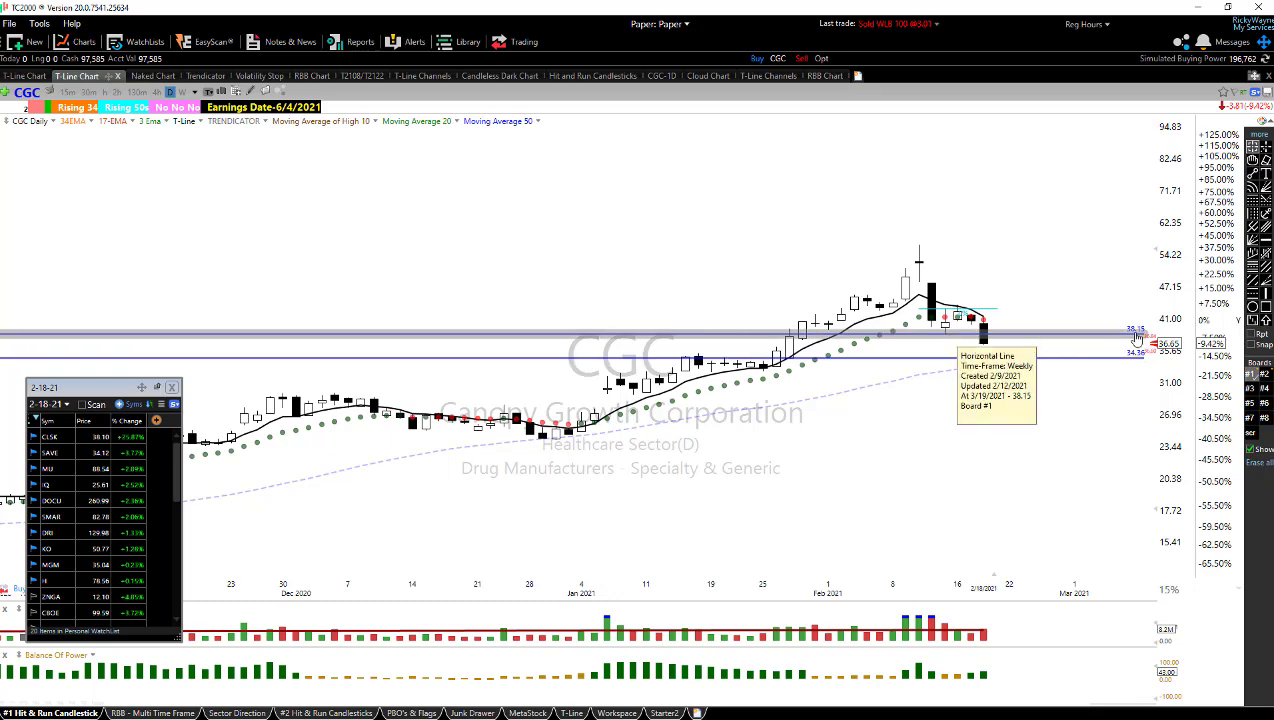
scroll(1100, 405, up, 2)
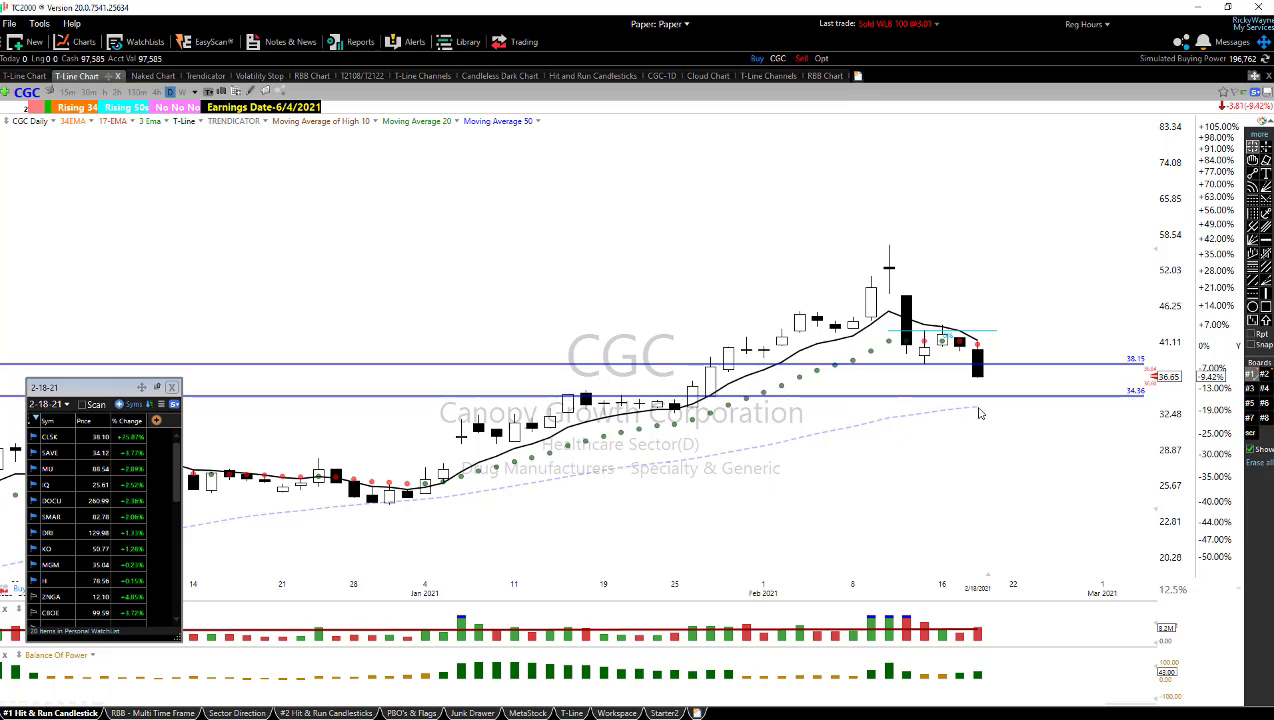
scroll(1014, 490, down, 1)
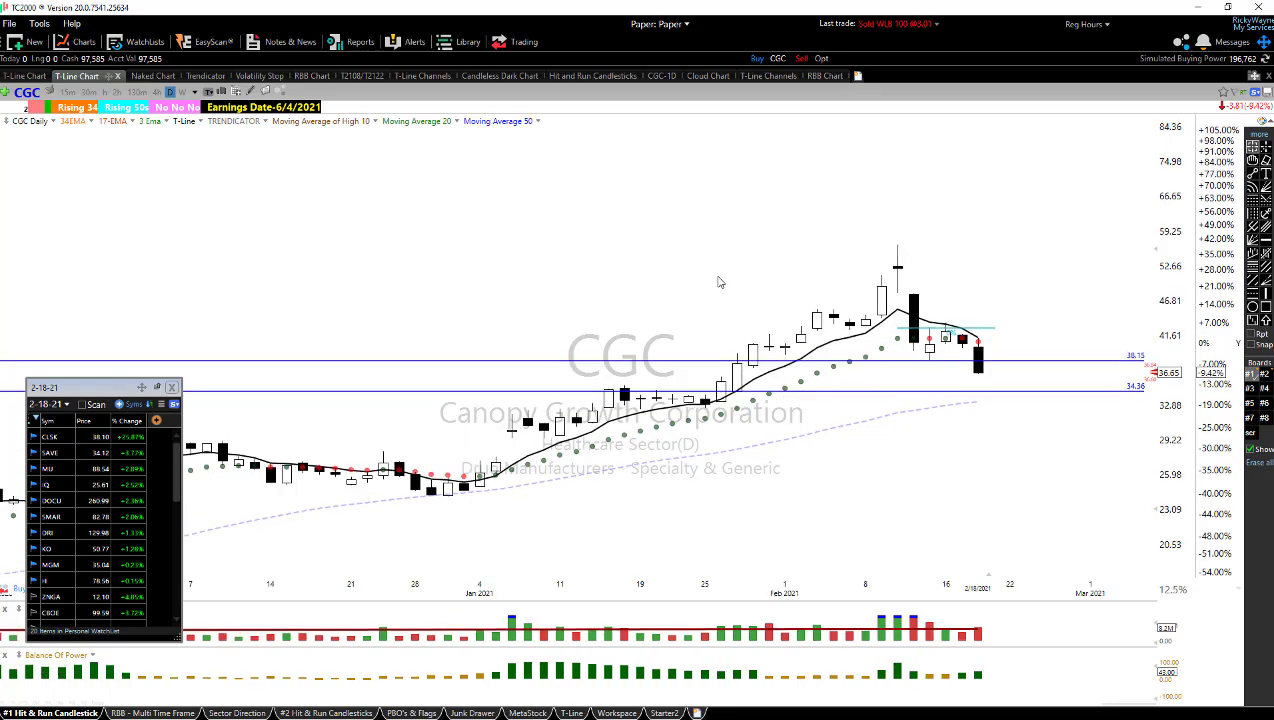
- Load the CCL chart and examine its recent candles between the 21.30 and 24.13 lines over a wider date range
text(CCL)
key(Return)
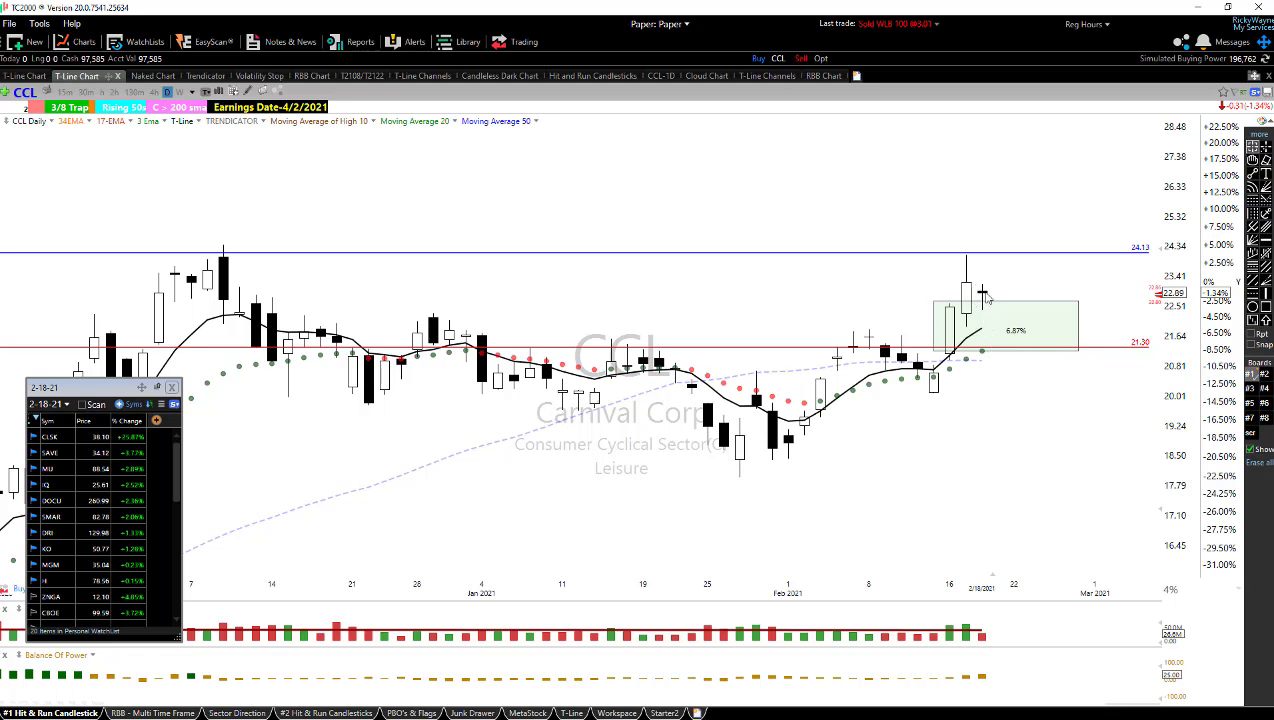
scroll(1032, 455, down, 3)
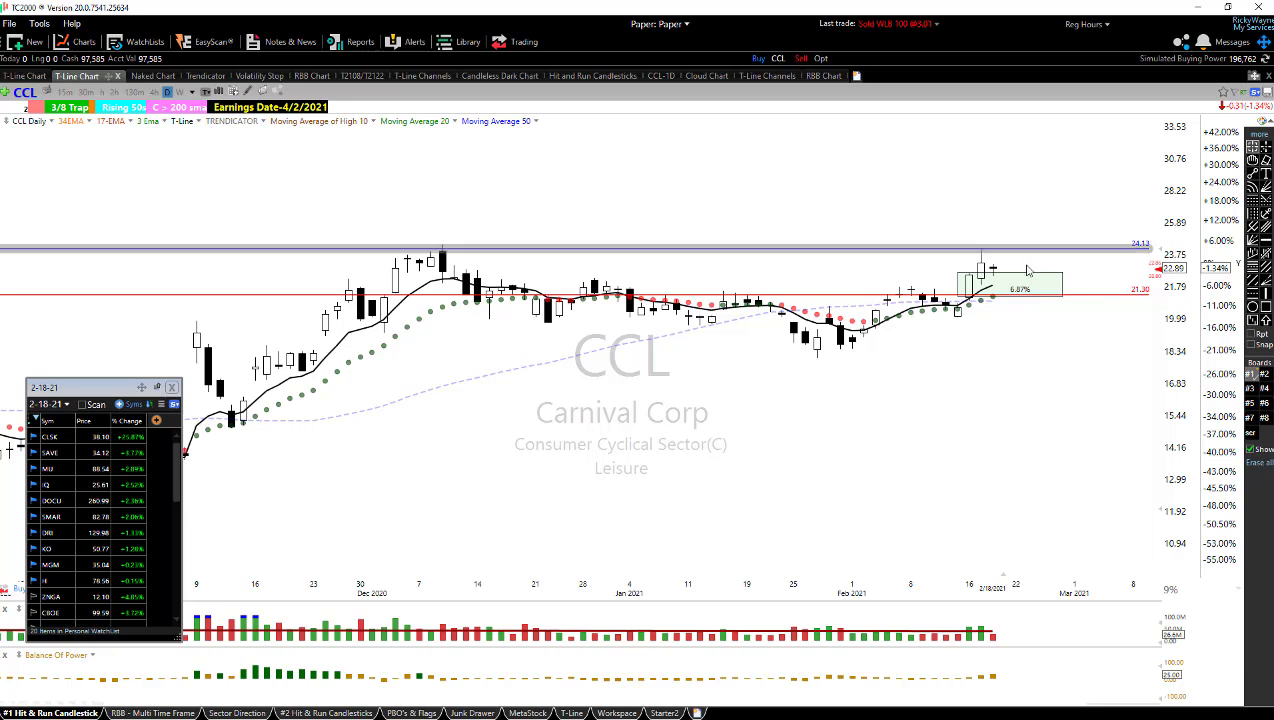
- Load the BAC chart, add a horizontal line at about 33.79 near the January highs, and examine the latest candles against it
text(BAC)
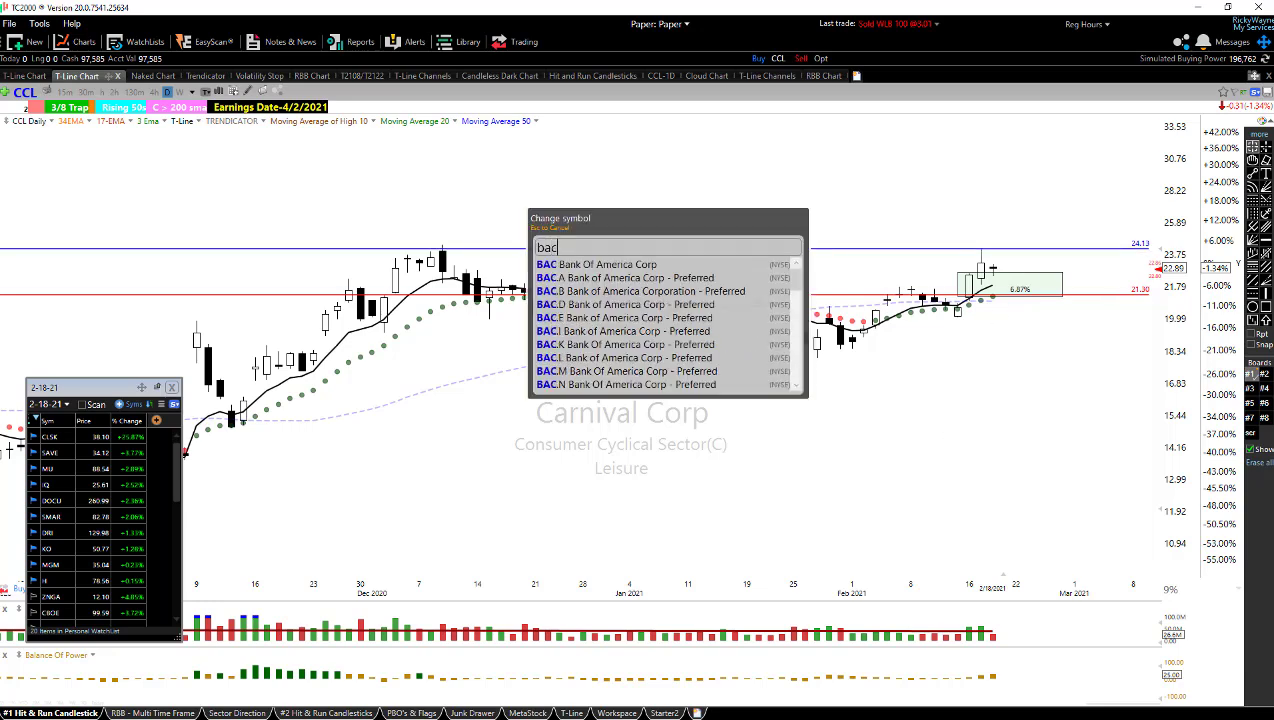
key(Return)
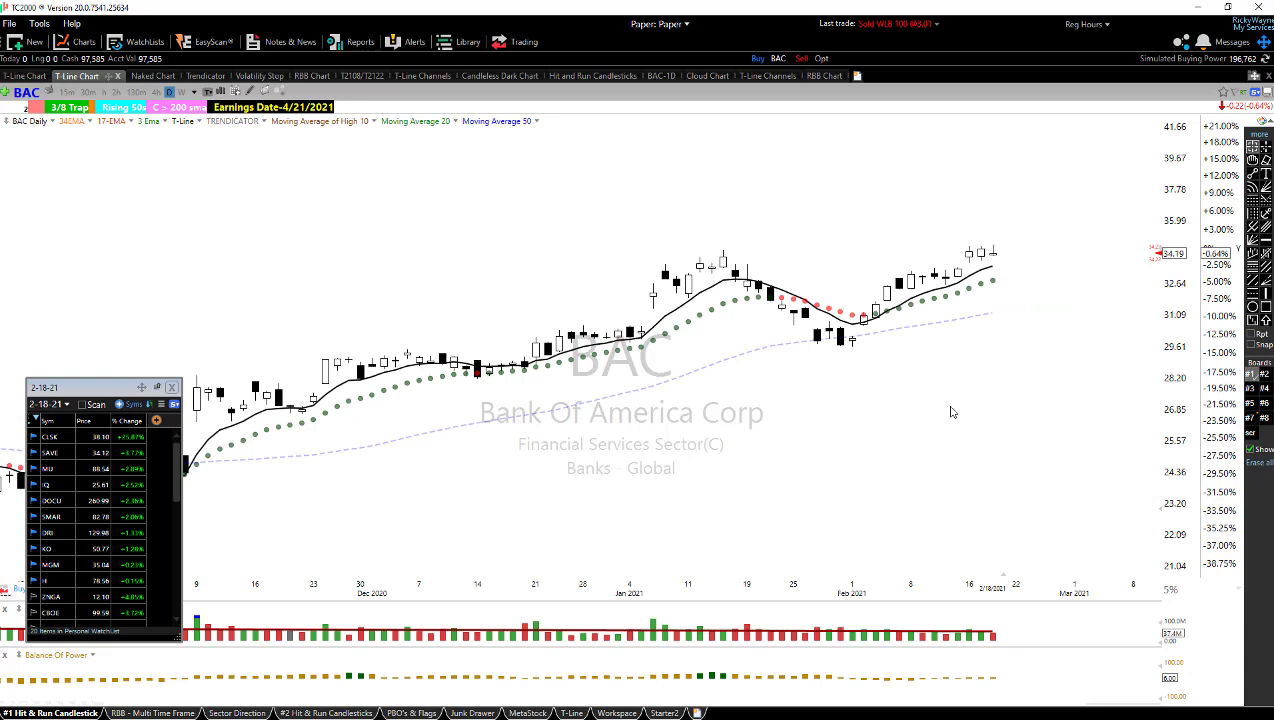
click(1253, 254)
click(1005, 260)
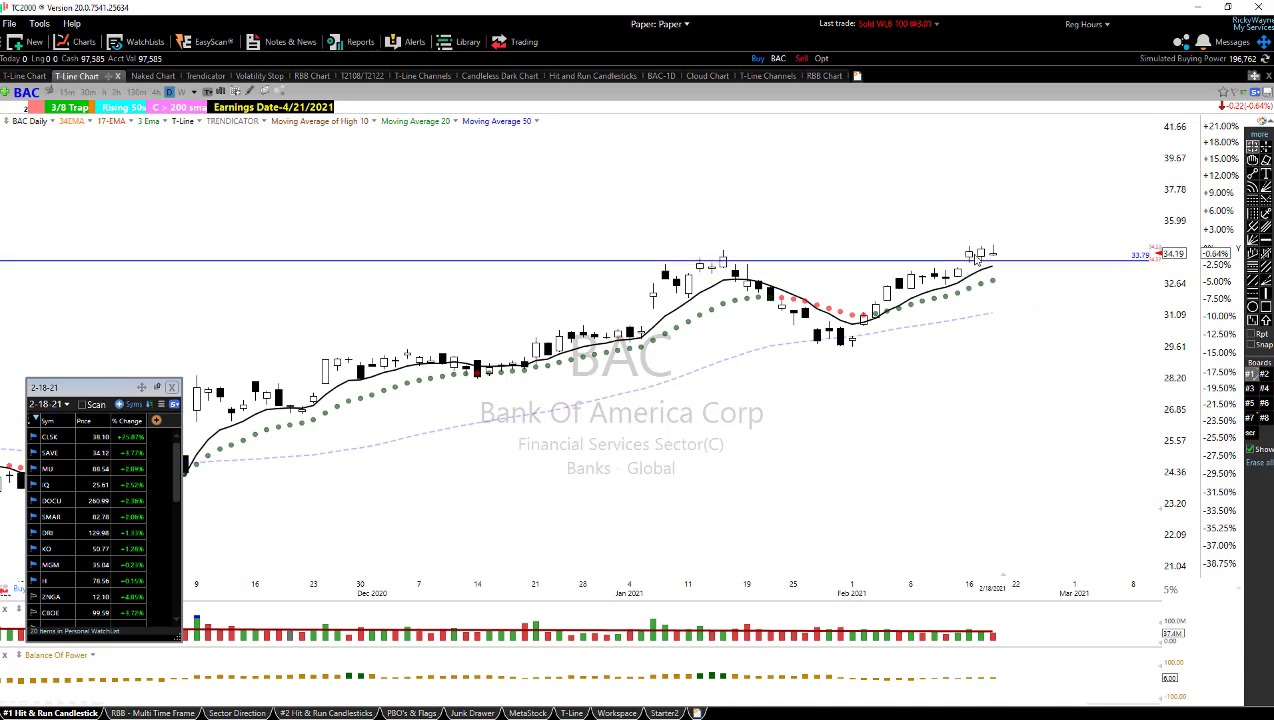
scroll(1010, 332, up, 2)
scroll(1010, 332, up, 1)
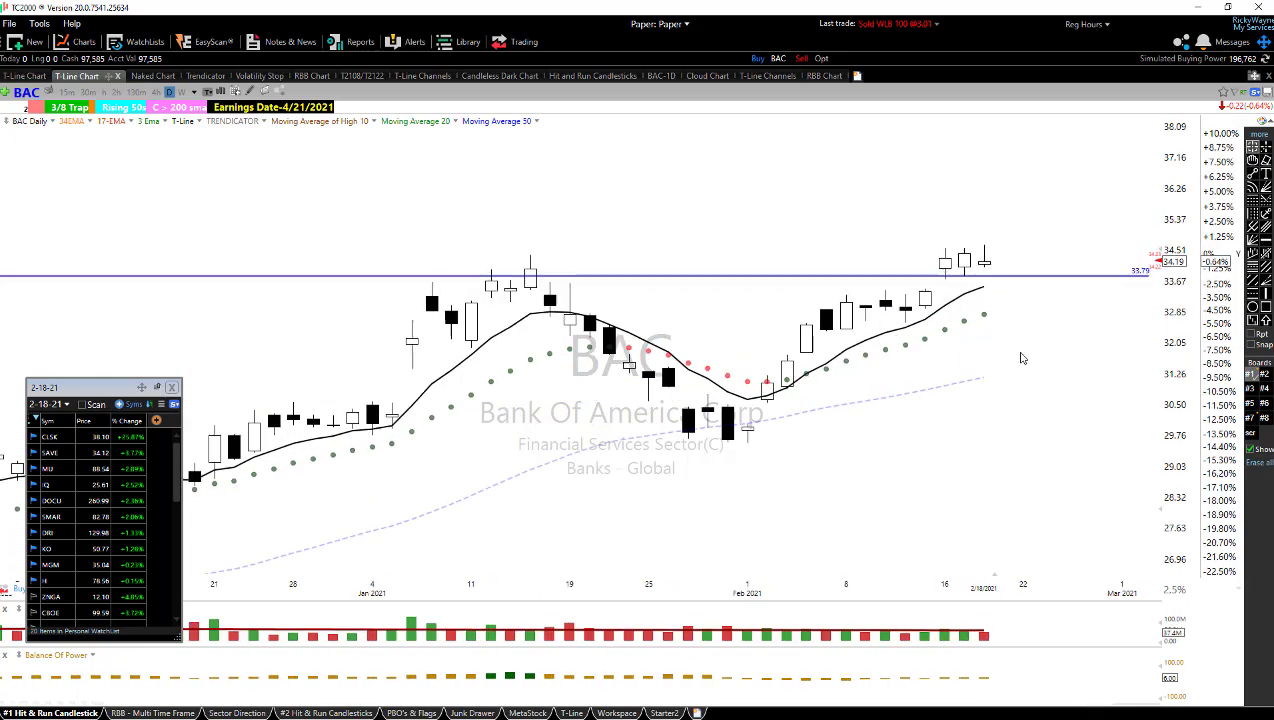
scroll(1021, 358, down, 2)
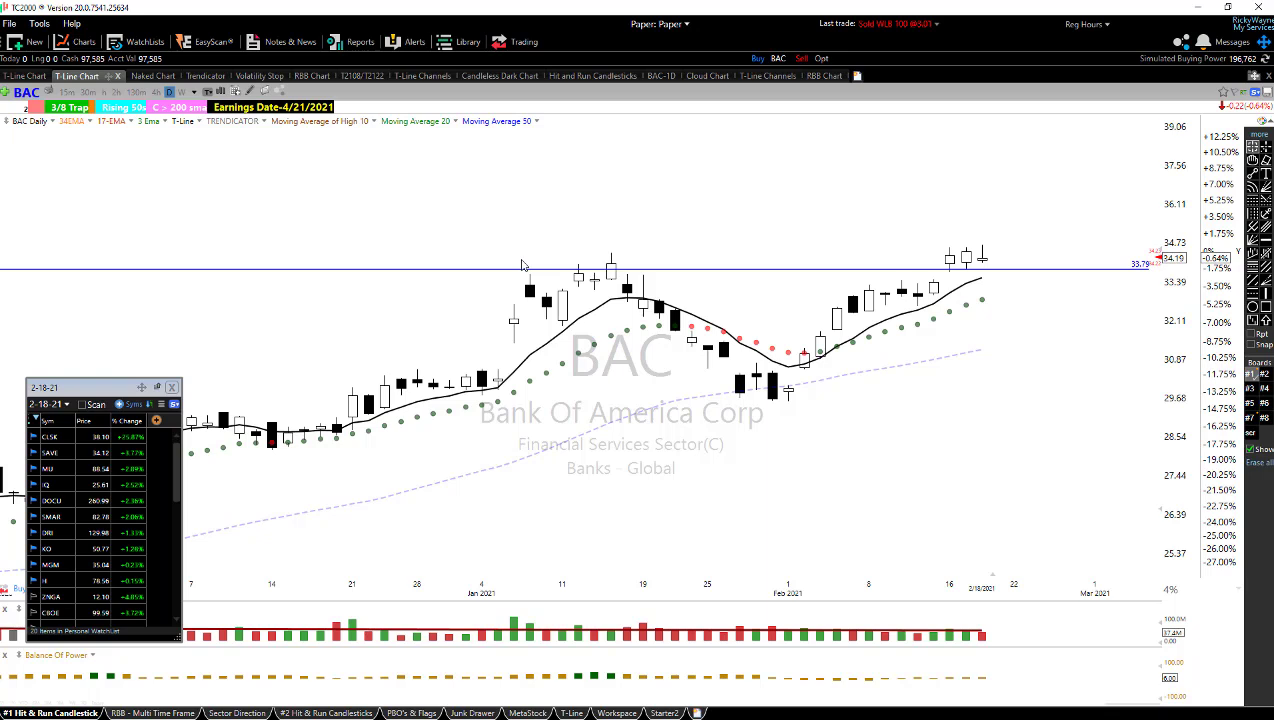
- Load CLSK from the 2-18-21 watchlist and examine its latest candle and volume against the descending trendline and green range box
click(61, 437)
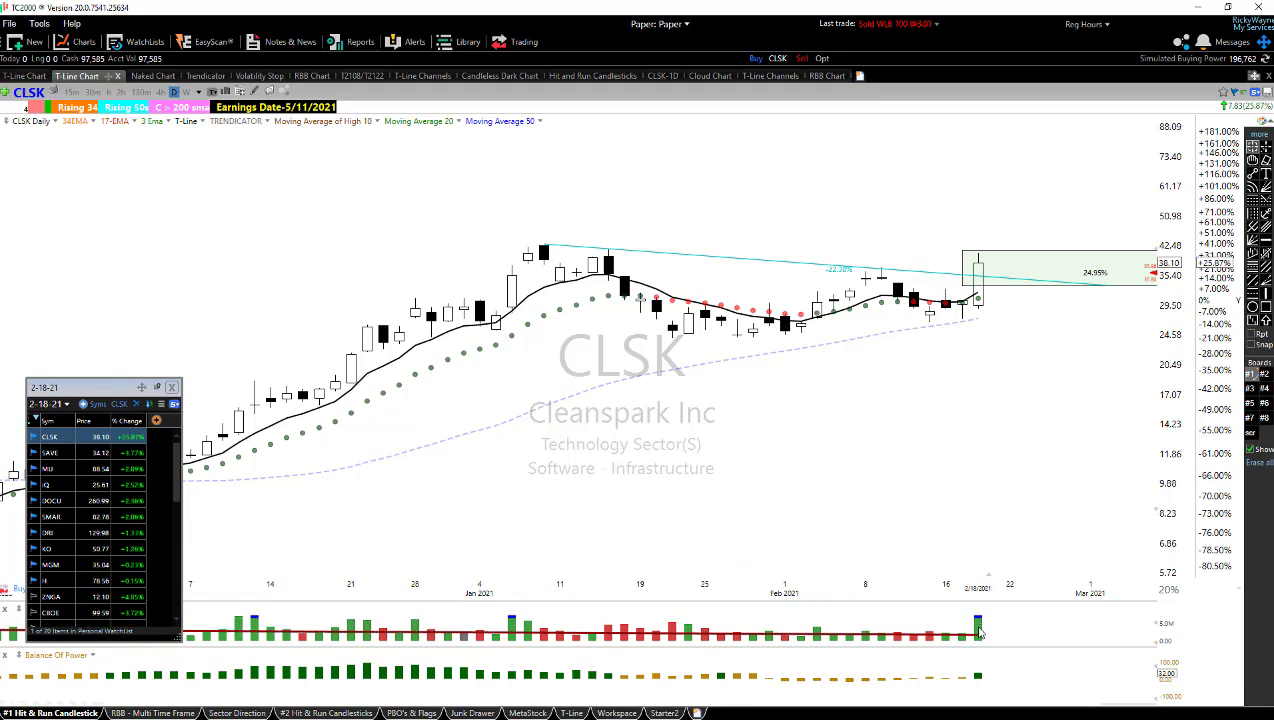
scroll(1007, 375, up, 1)
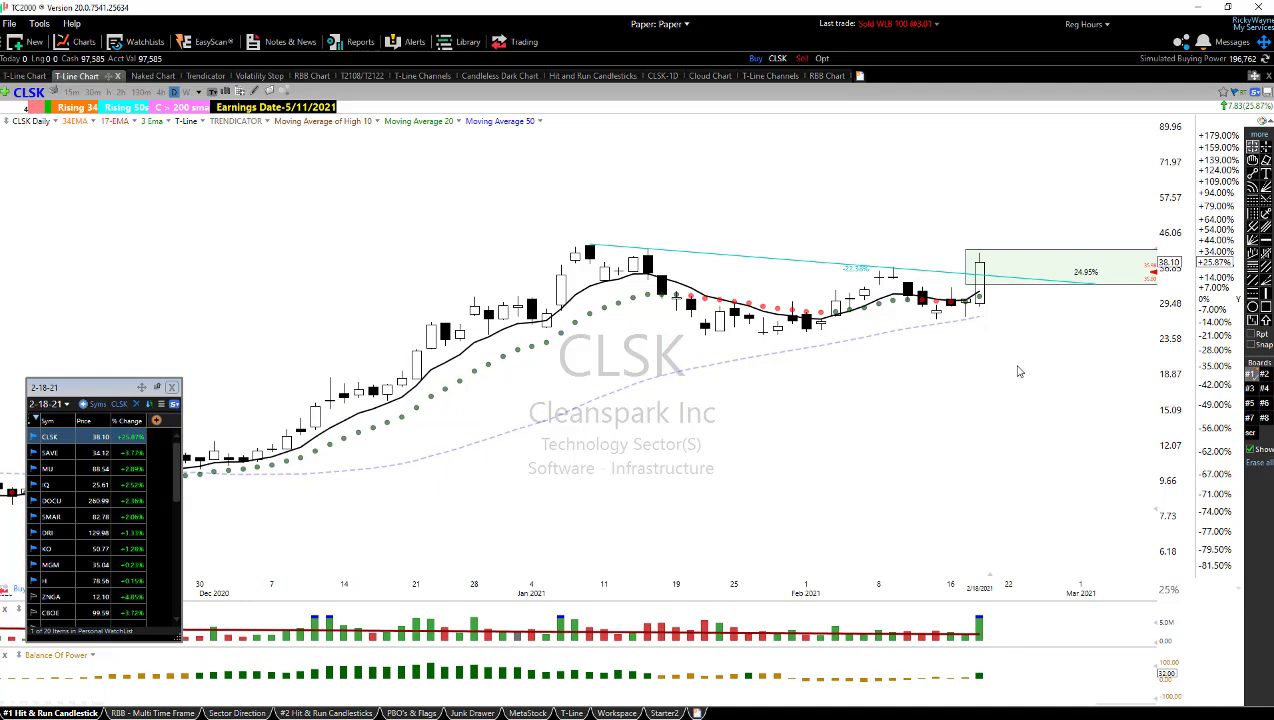
scroll(1016, 370, down, 1)
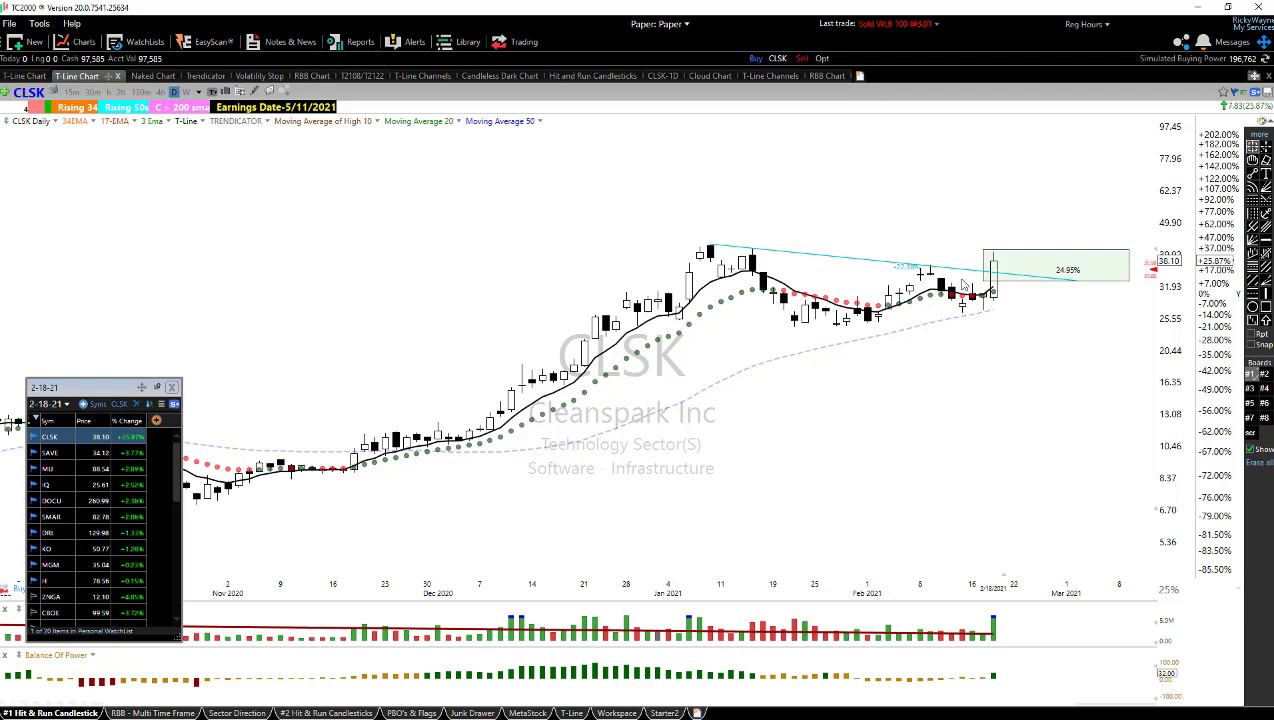
scroll(998, 340, up, 1)
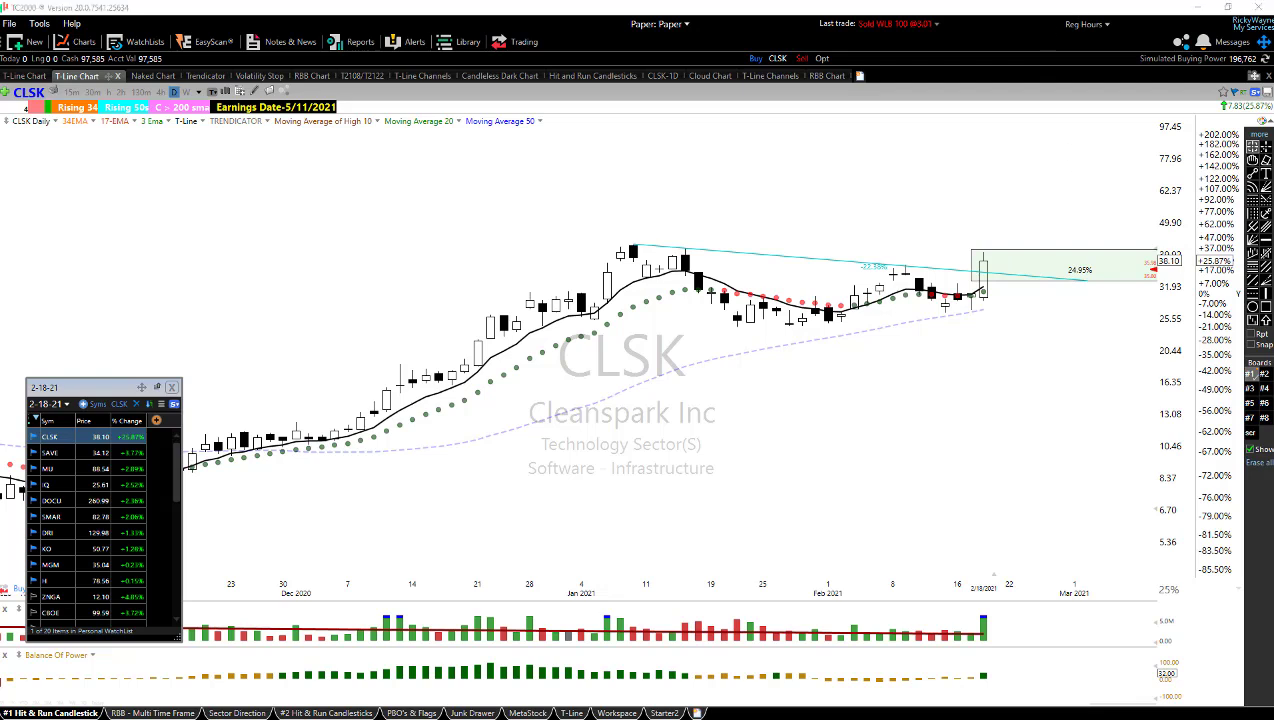
- Sketch a red pullback path and green breakout arrows from the latest CLSK candle through the green box, and clear the sketch
drag(997, 265, 1026, 267)
drag(1030, 266, 1084, 271)
click(1092, 268)
drag(1093, 270, 1116, 249)
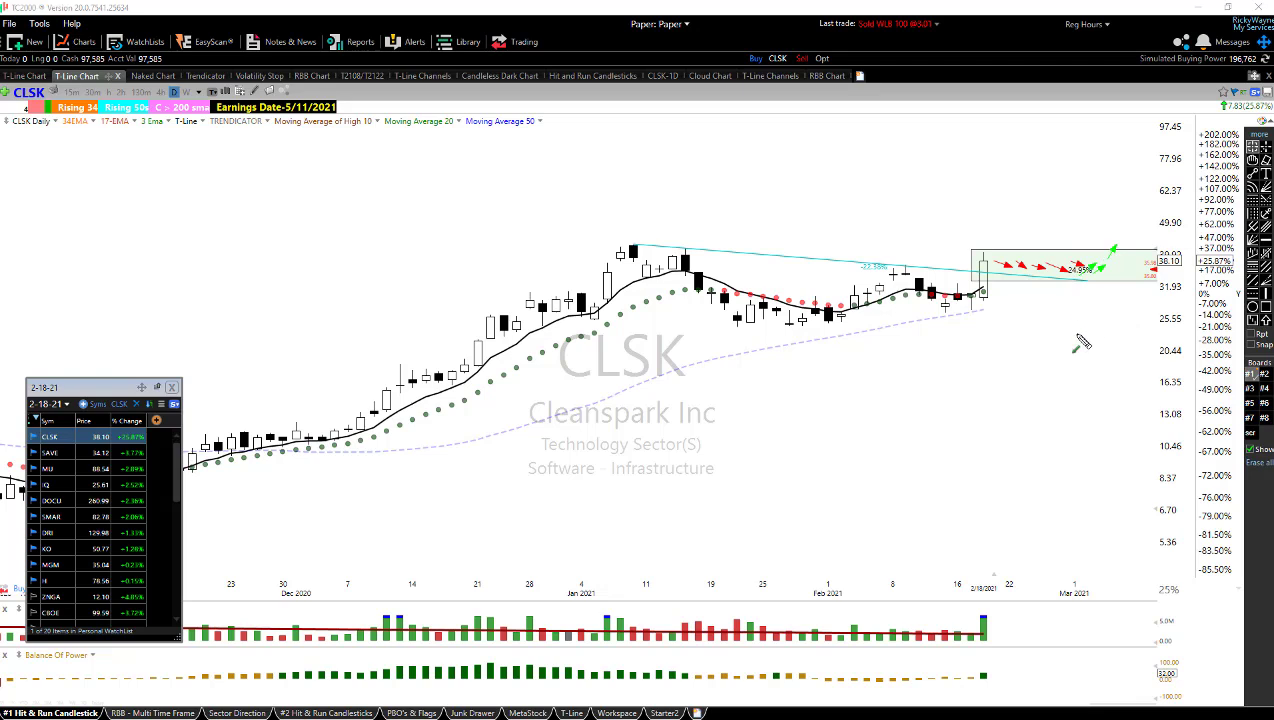
key(e)
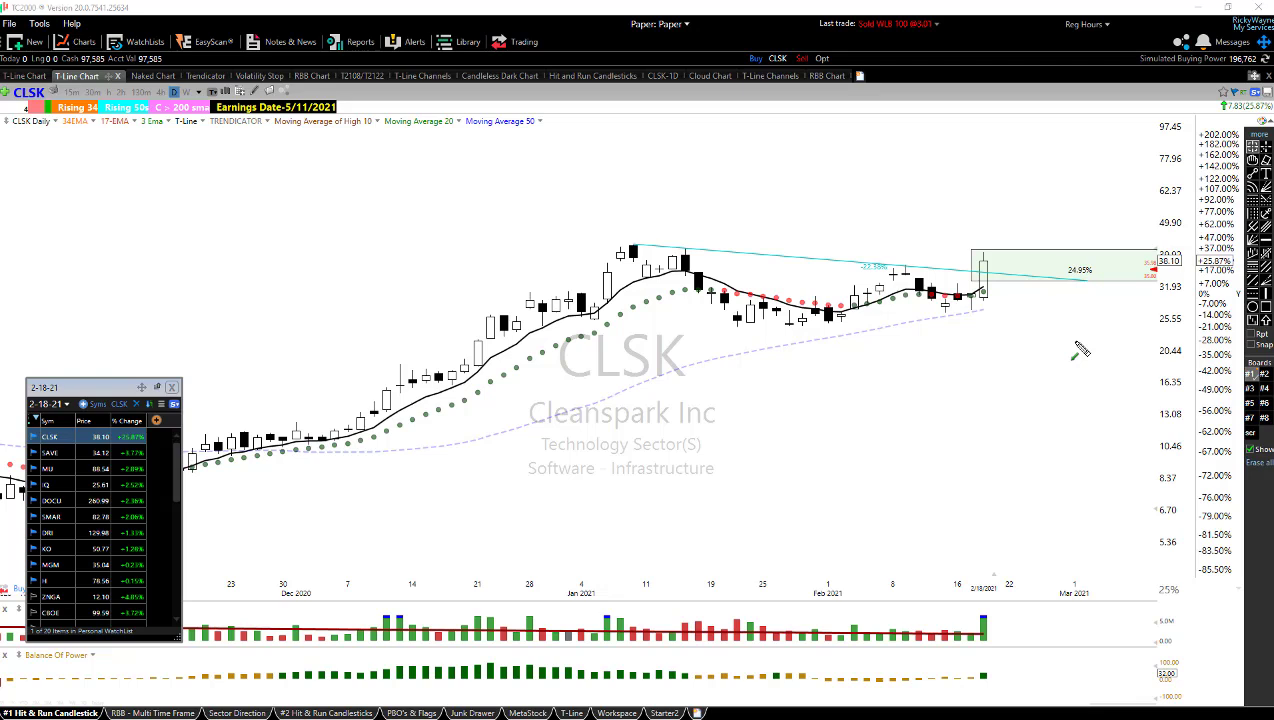
- Load SAVE from the 2-18-21 watchlist and bring its recent daily candles into closer view
click(54, 455)
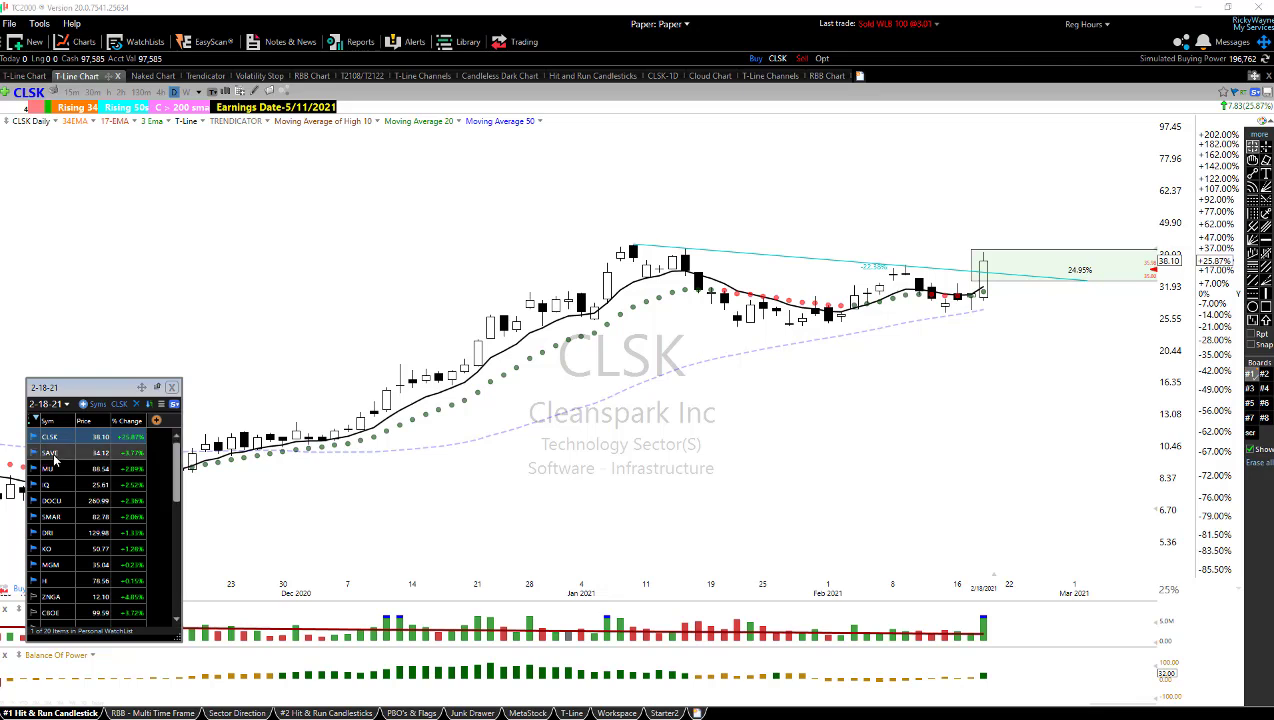
scroll(958, 362, up, 3)
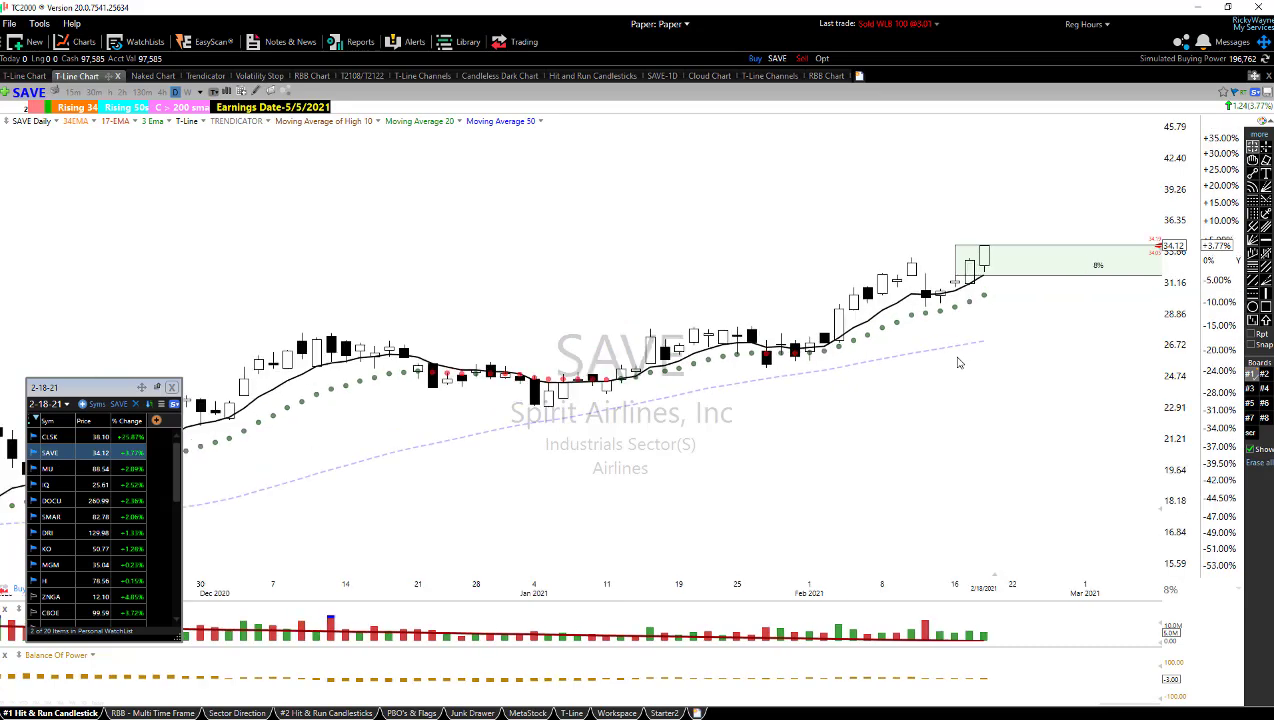
scroll(1002, 357, down, 1)
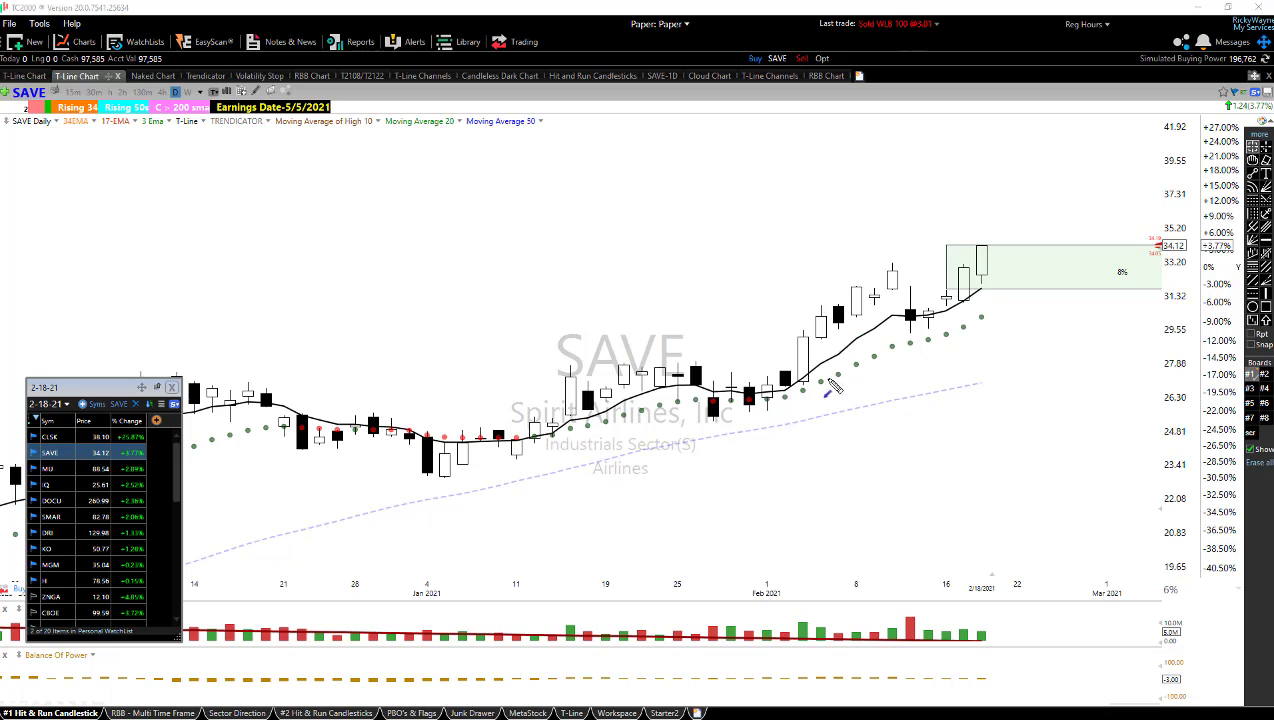
- Sketch blue arrows along SAVE's February rally, pullback and rebound plus a red level arrow from the prior high, and clear the sketch
mouse_move(775, 401)
mouse_down()
mouse_move(830, 355)
mouse_move(885, 275)
mouse_move(893, 333)
mouse_move(983, 302)
mouse_move(1019, 220)
mouse_up()
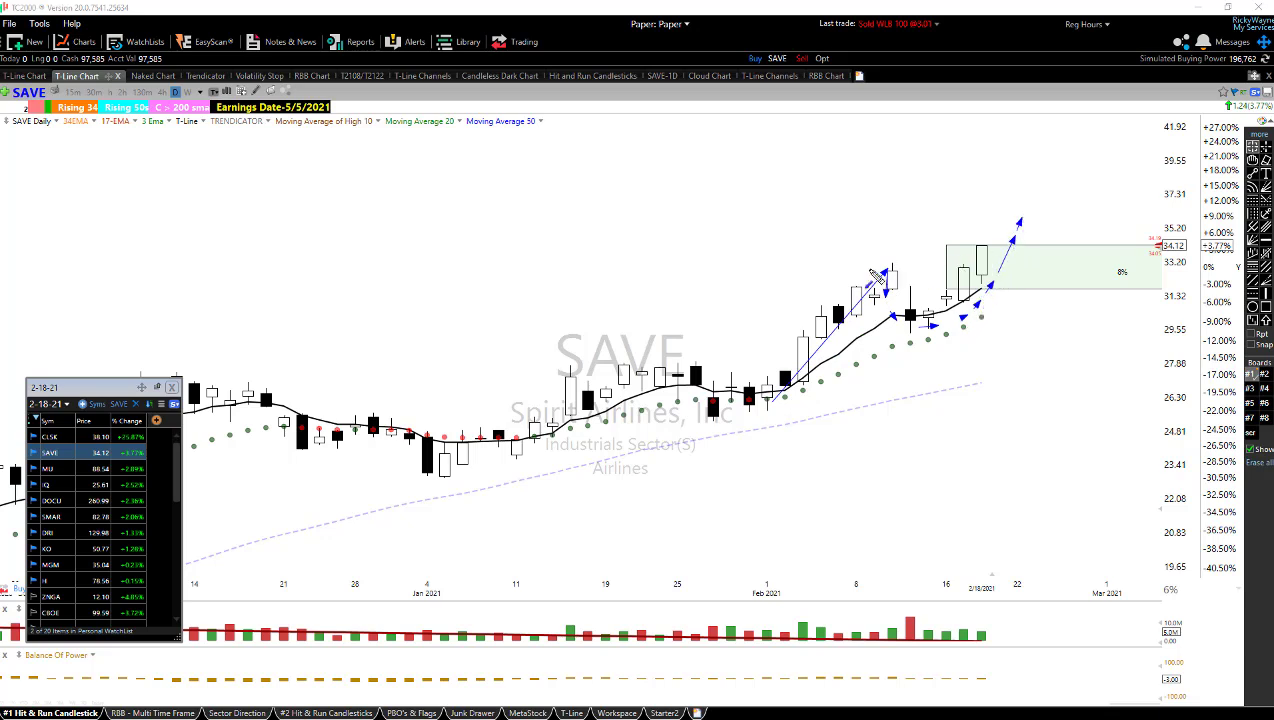
mouse_move(872, 268)
mouse_down()
mouse_move(1080, 265)
mouse_move(898, 282)
mouse_up()
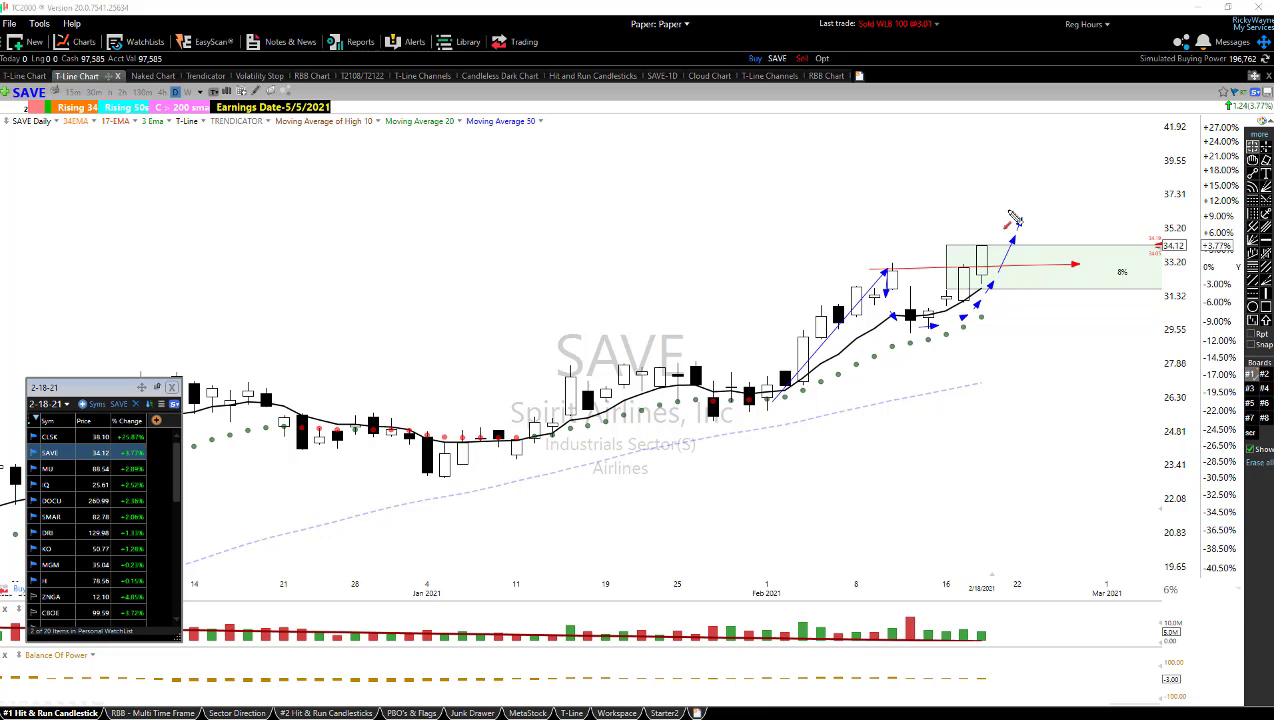
drag(1013, 220, 1019, 220)
key(Delete)
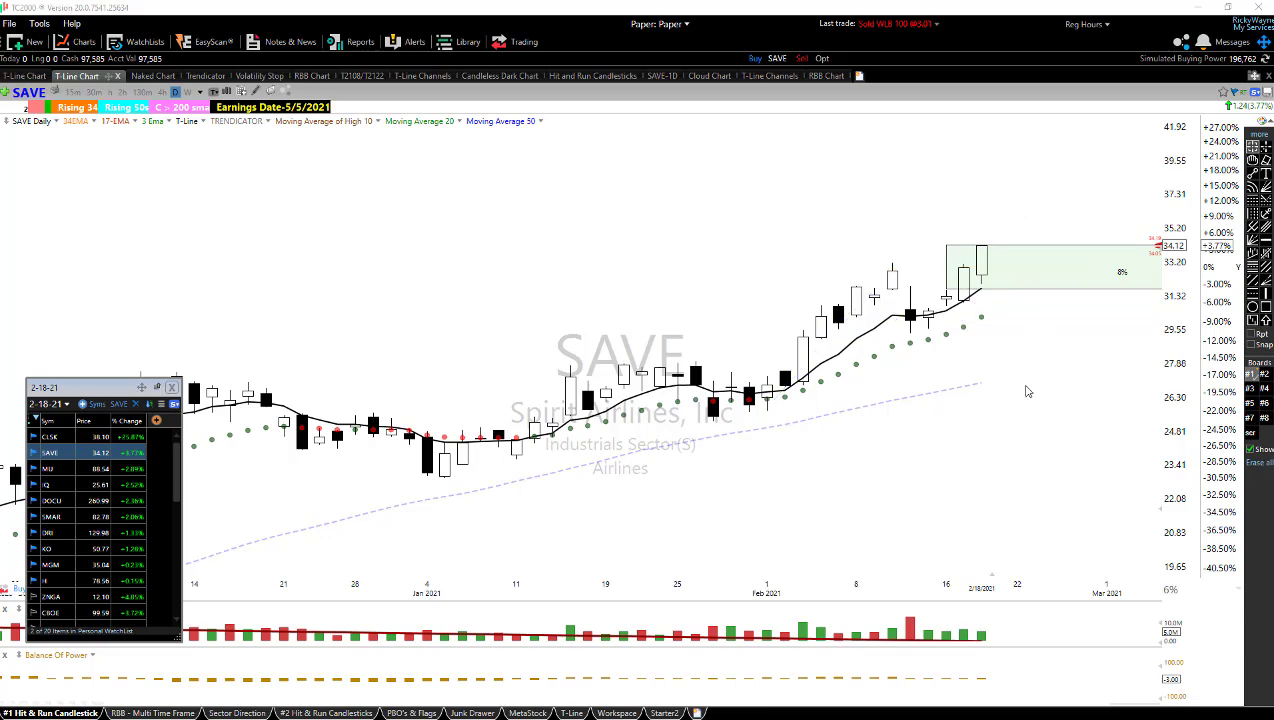
- Resize the green range box on the SAVE chart to about 7.4%, extending it back past the earlier February peak
scroll(1027, 390, down, 1)
scroll(1027, 386, down, 1)
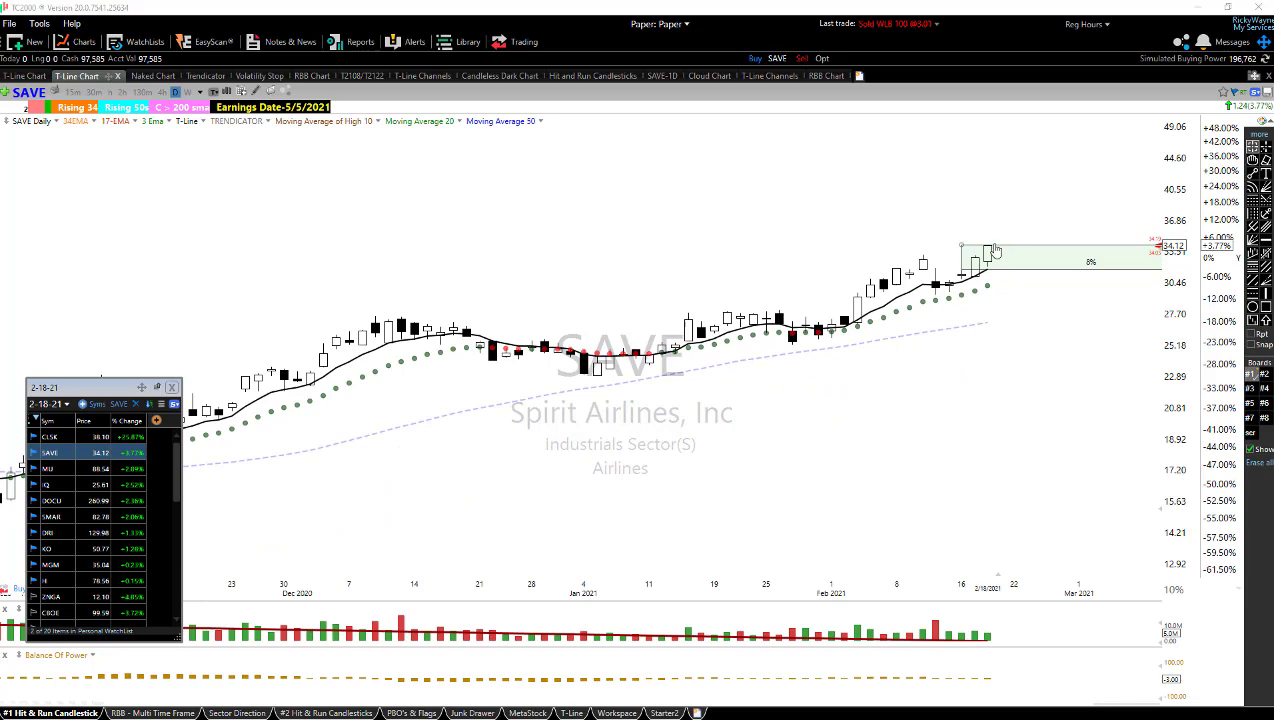
scroll(1108, 318, down, 1)
scroll(1125, 295, down, 1)
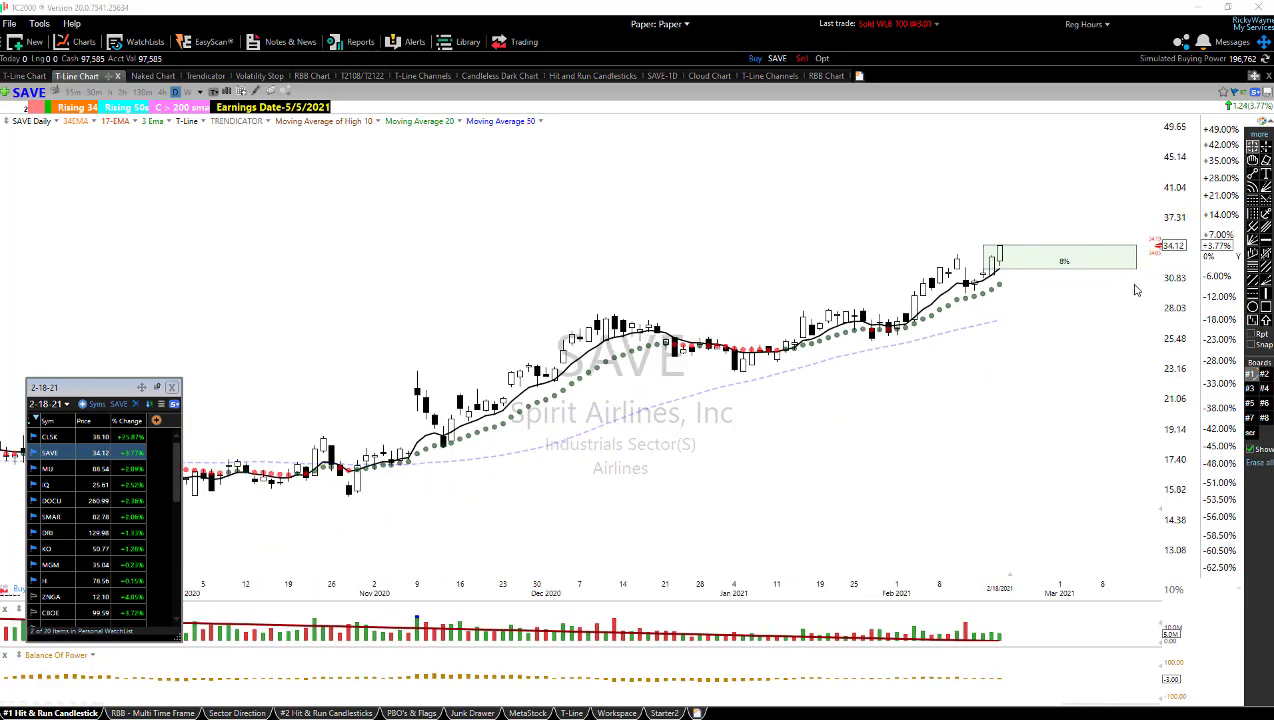
drag(1139, 274, 1138, 262)
drag(982, 250, 936, 244)
scroll(998, 304, up, 1)
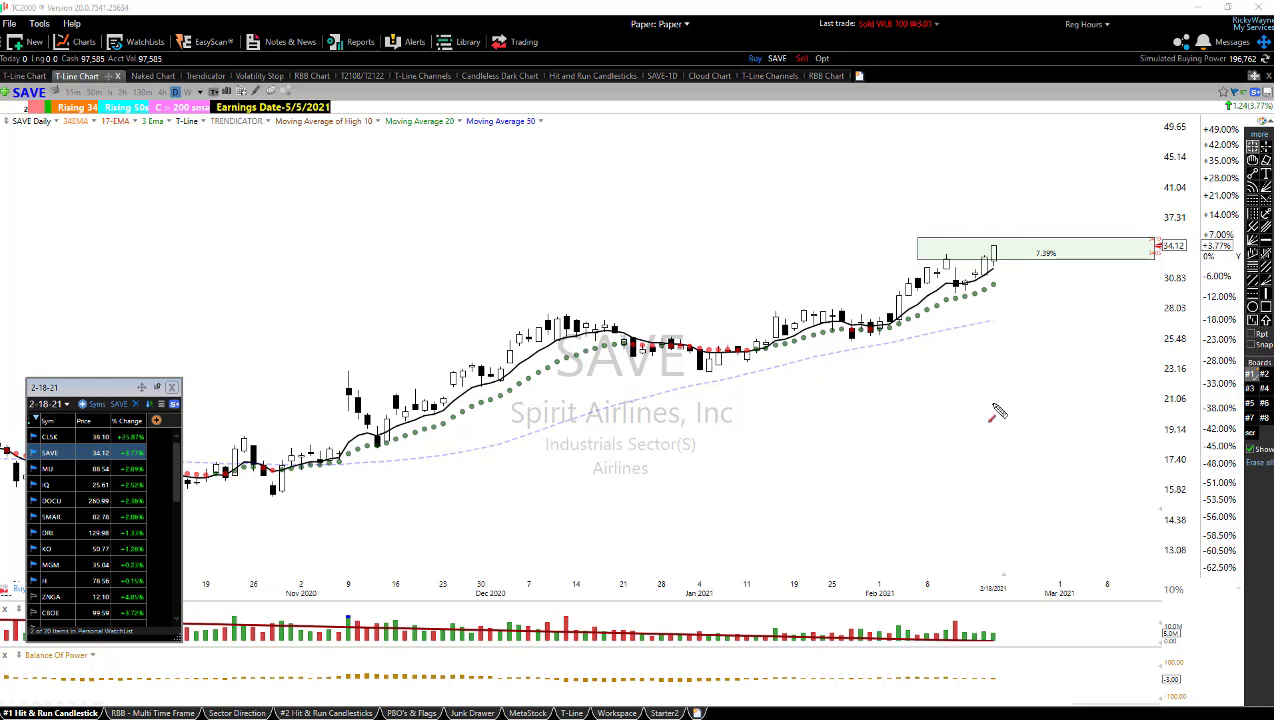
- Sketch possible red pullback and green rally paths beyond the latest SAVE candle, and clear the sketches
click(1012, 258)
drag(1035, 262, 1059, 247)
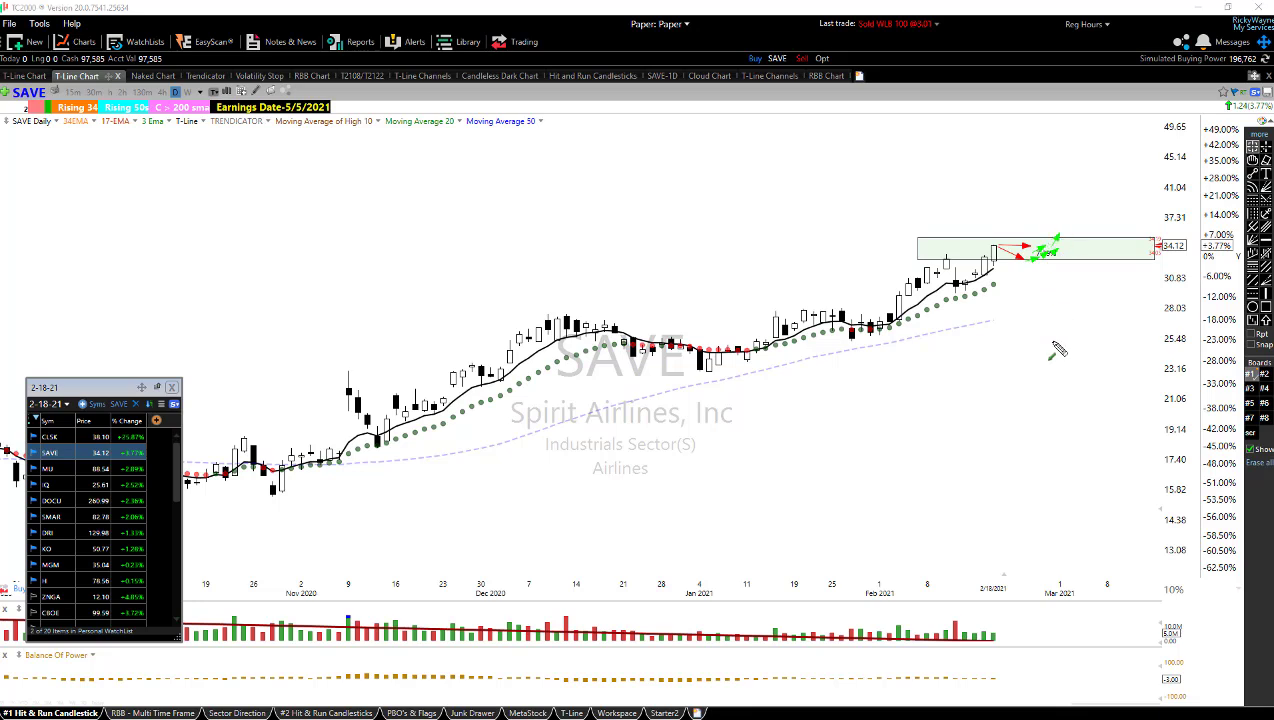
key(Escape)
click(1018, 252)
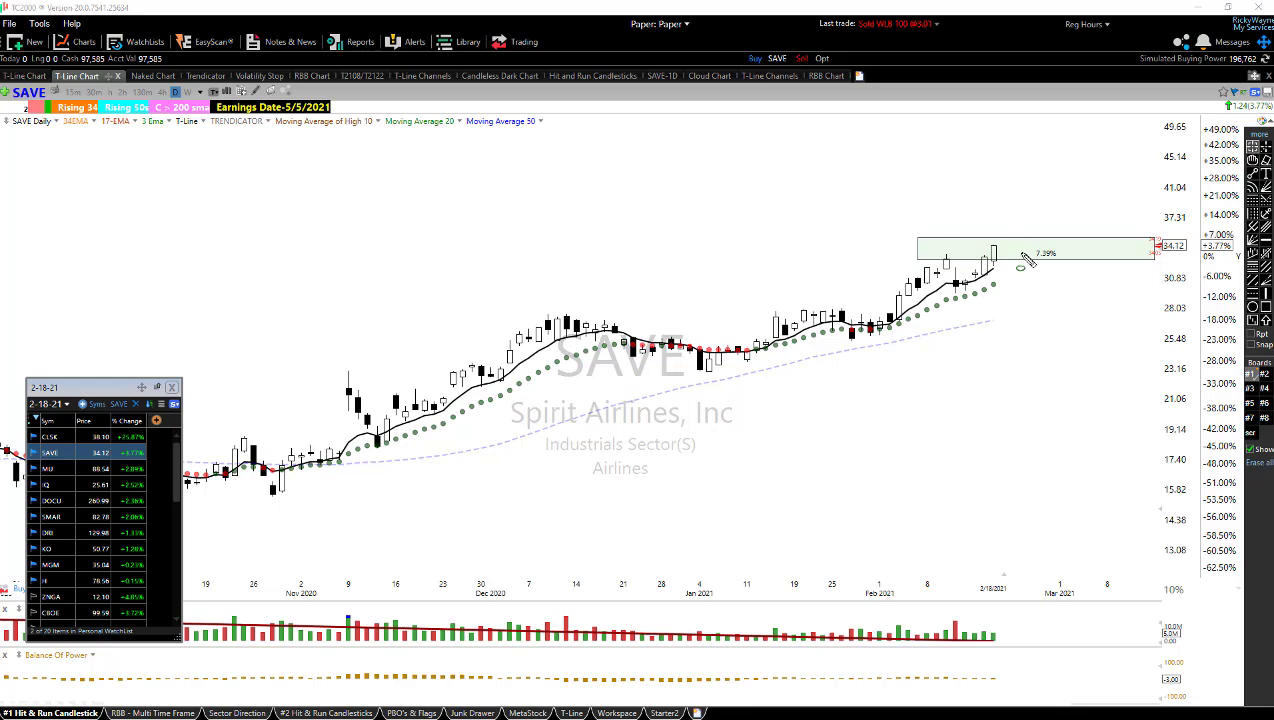
drag(1010, 247, 1096, 183)
- Load MU from the 2-18-21 watchlist and add a horizontal line at about 86.13 near the January high
click(42, 469)
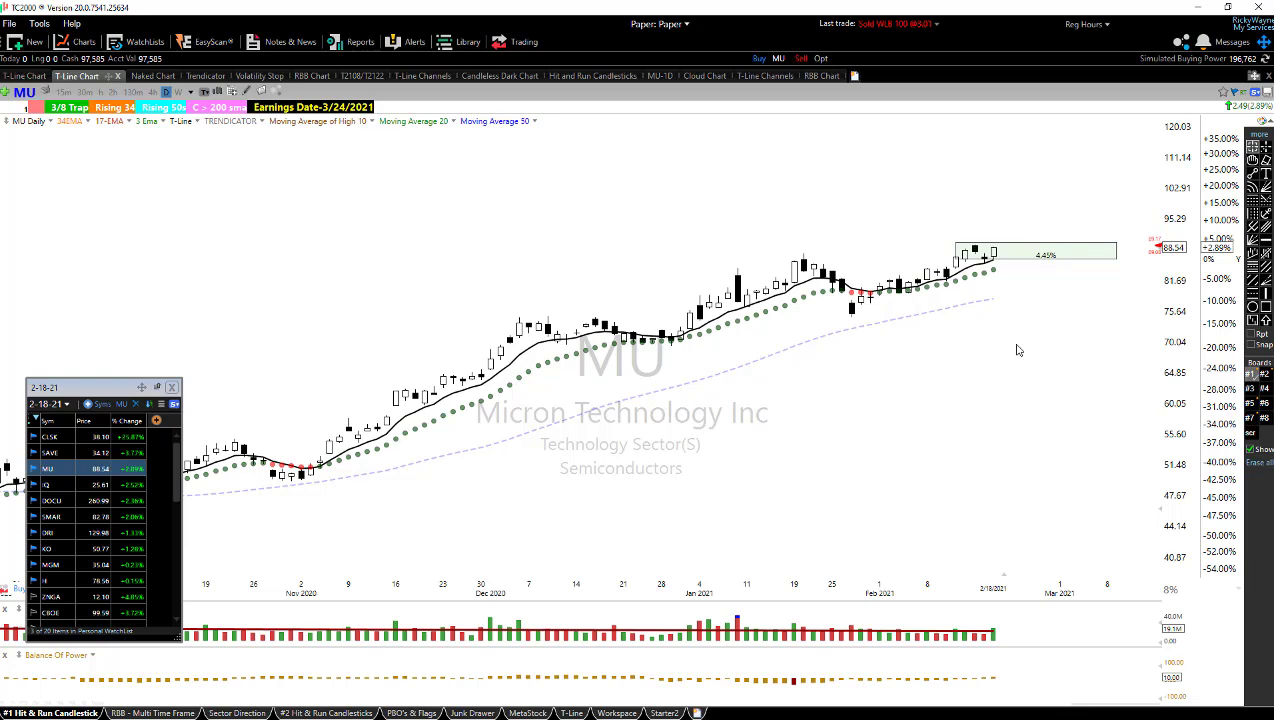
scroll(1000, 344, up, 2)
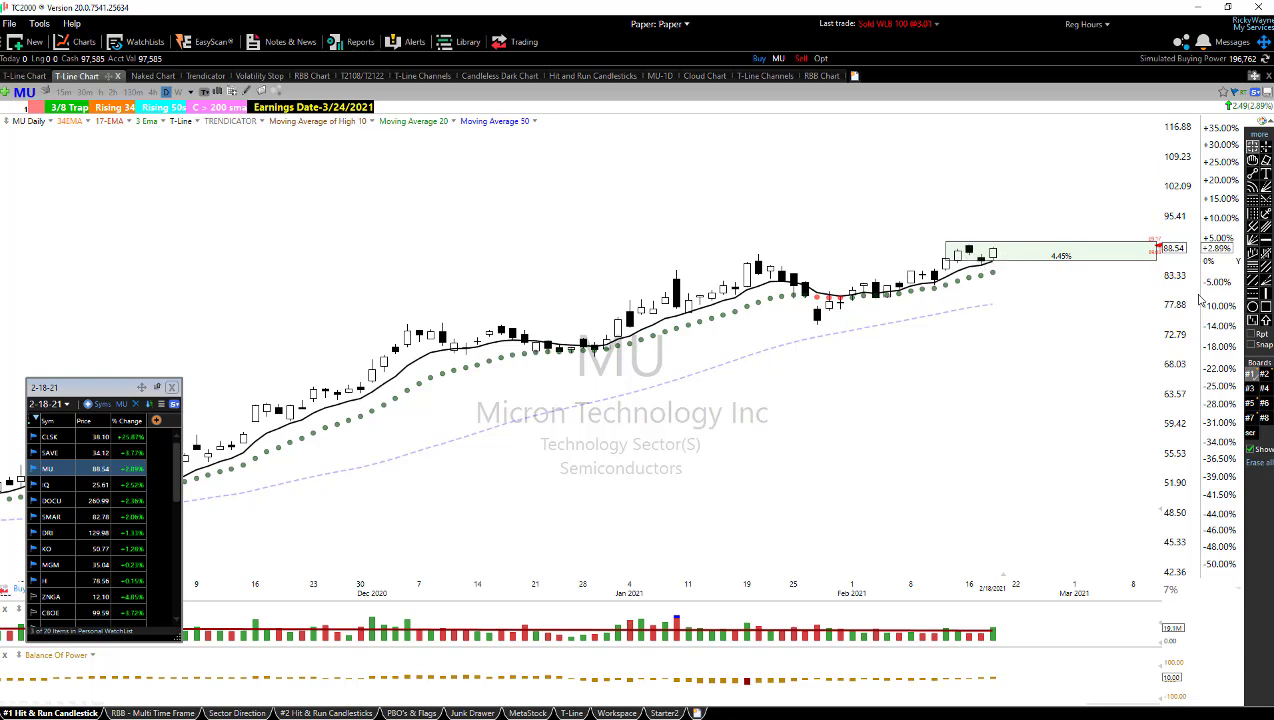
click(1264, 240)
click(757, 260)
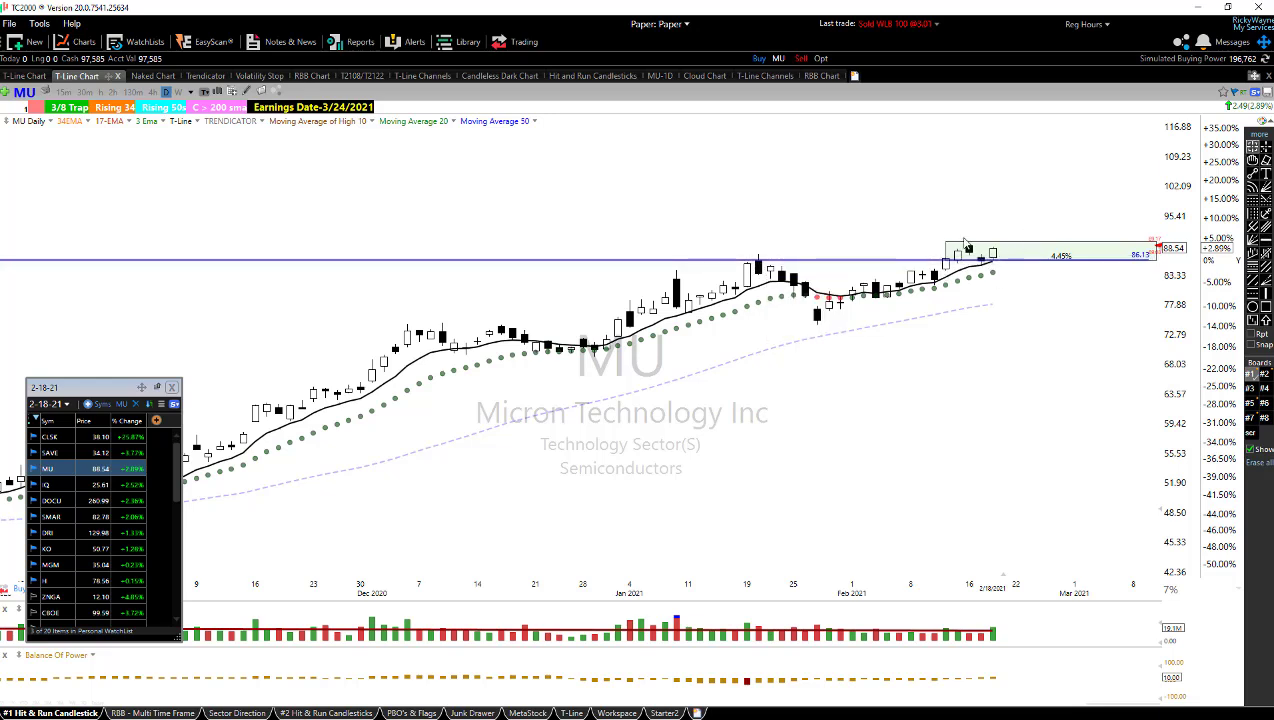
scroll(1018, 325, up, 2)
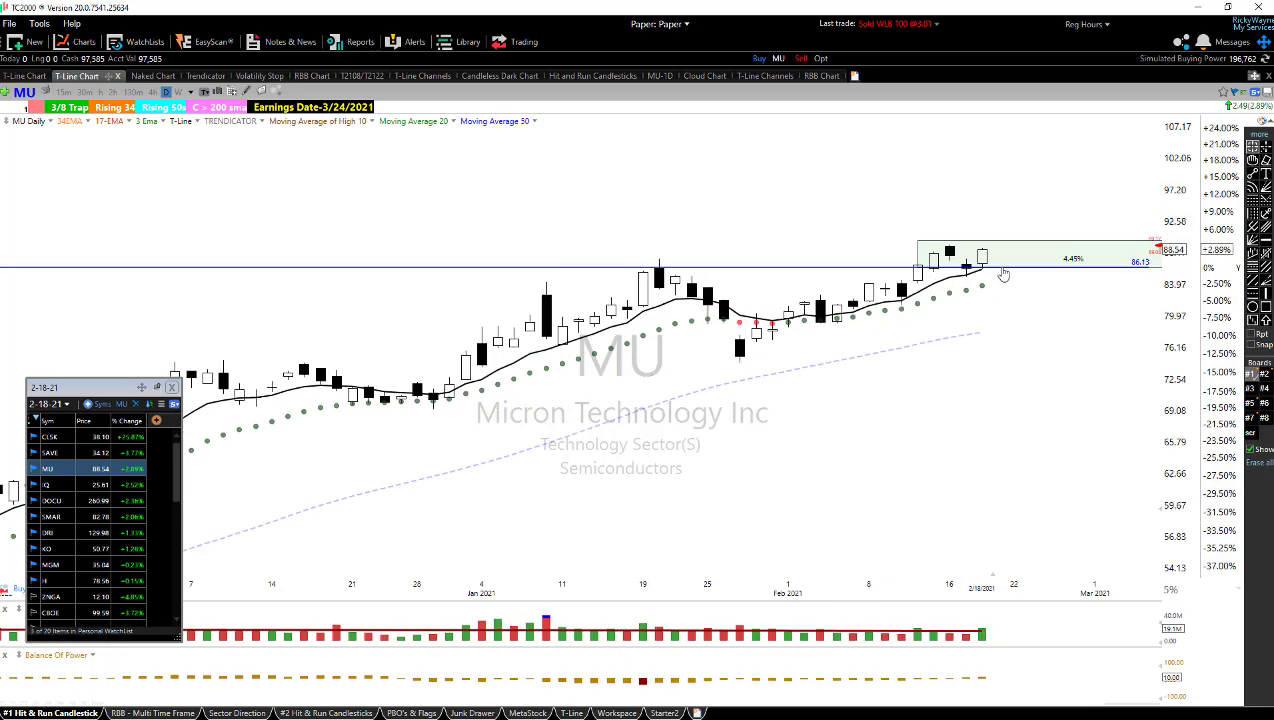
scroll(1005, 370, down, 1)
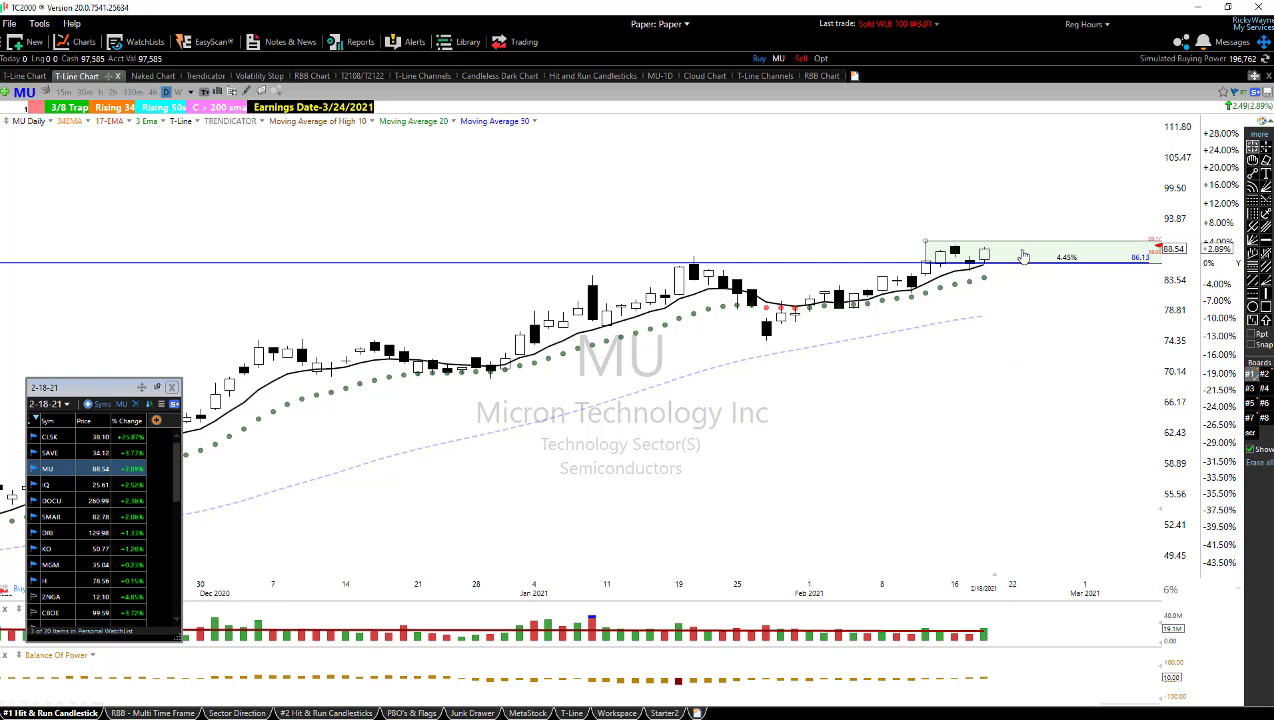
mouse_move(993, 250)
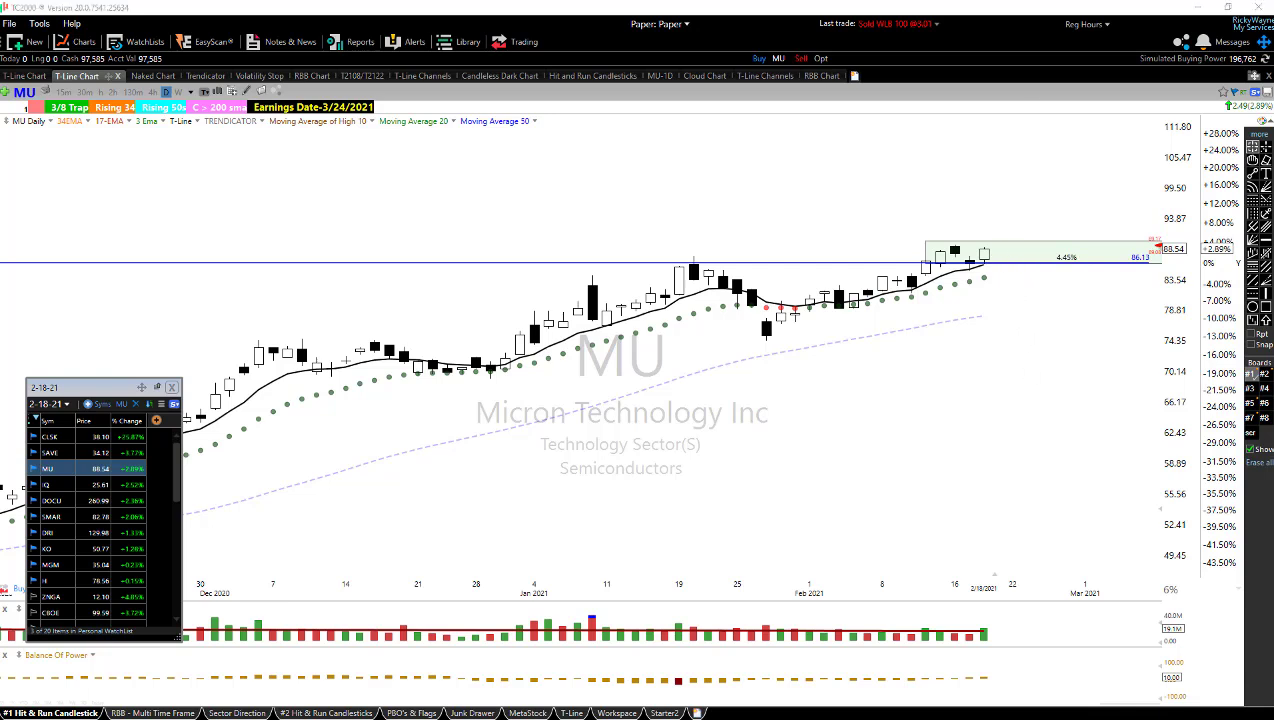
click(1007, 229)
click(1045, 200)
click(1059, 320)
- Load IQ from the 2-18-21 watchlist and examine its price action against the 27.06 line in the daily and weekly time frames
click(48, 484)
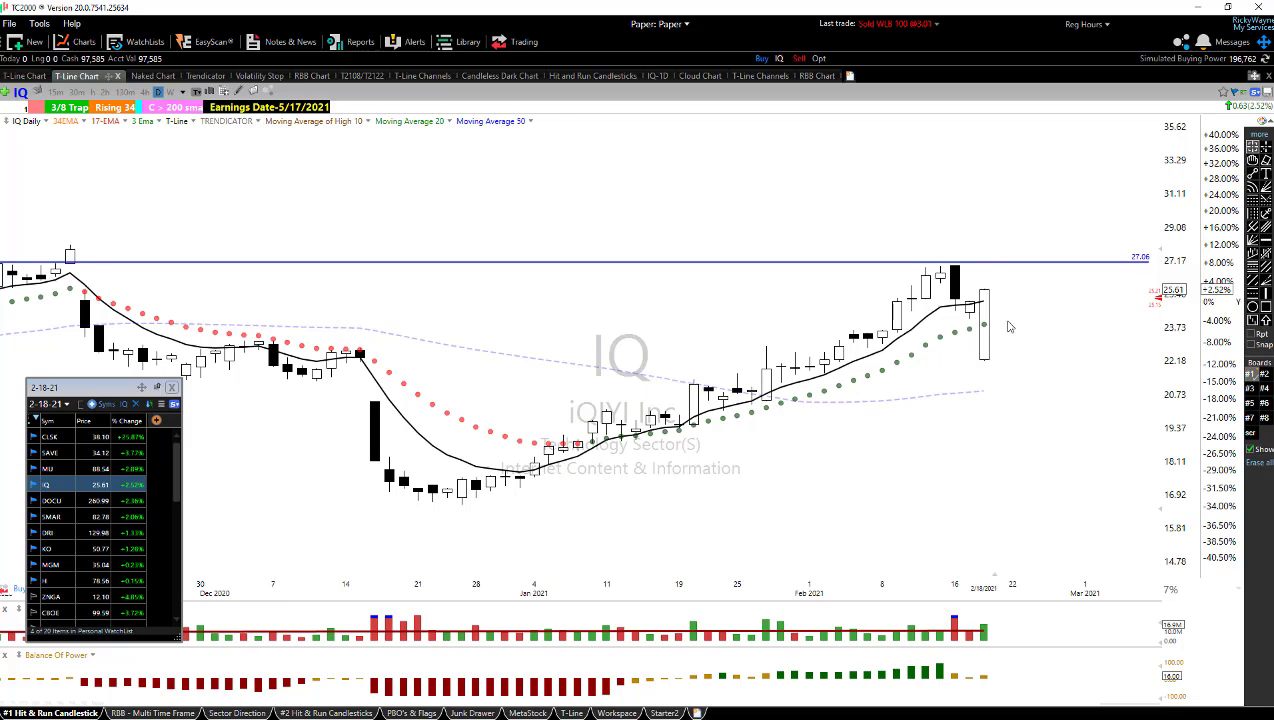
scroll(1026, 387, down, 3)
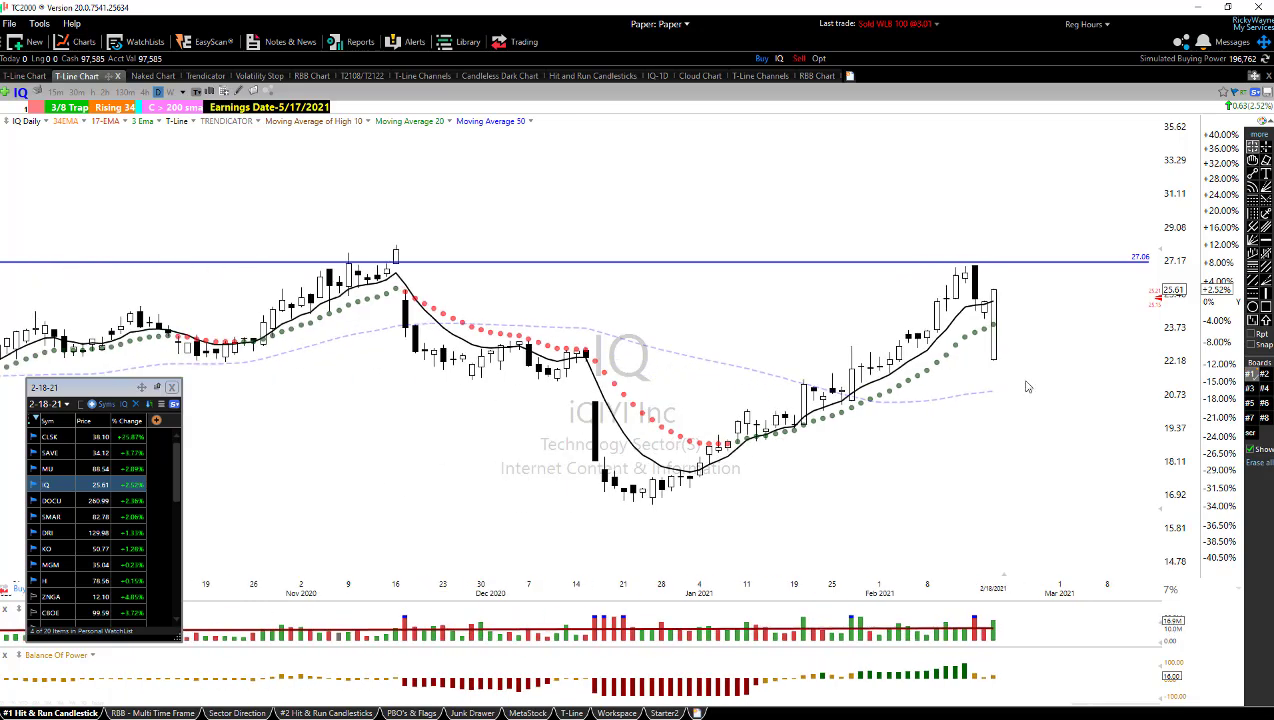
scroll(1026, 387, up, 2)
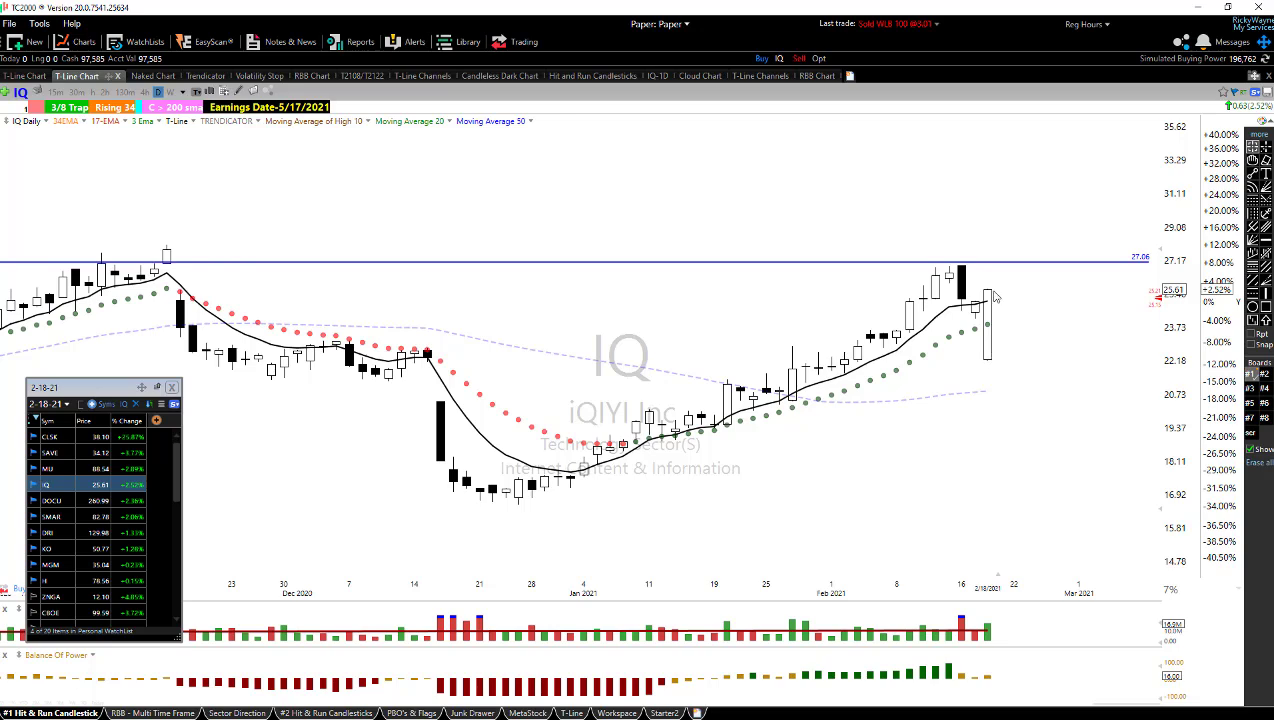
scroll(1022, 359, down, 2)
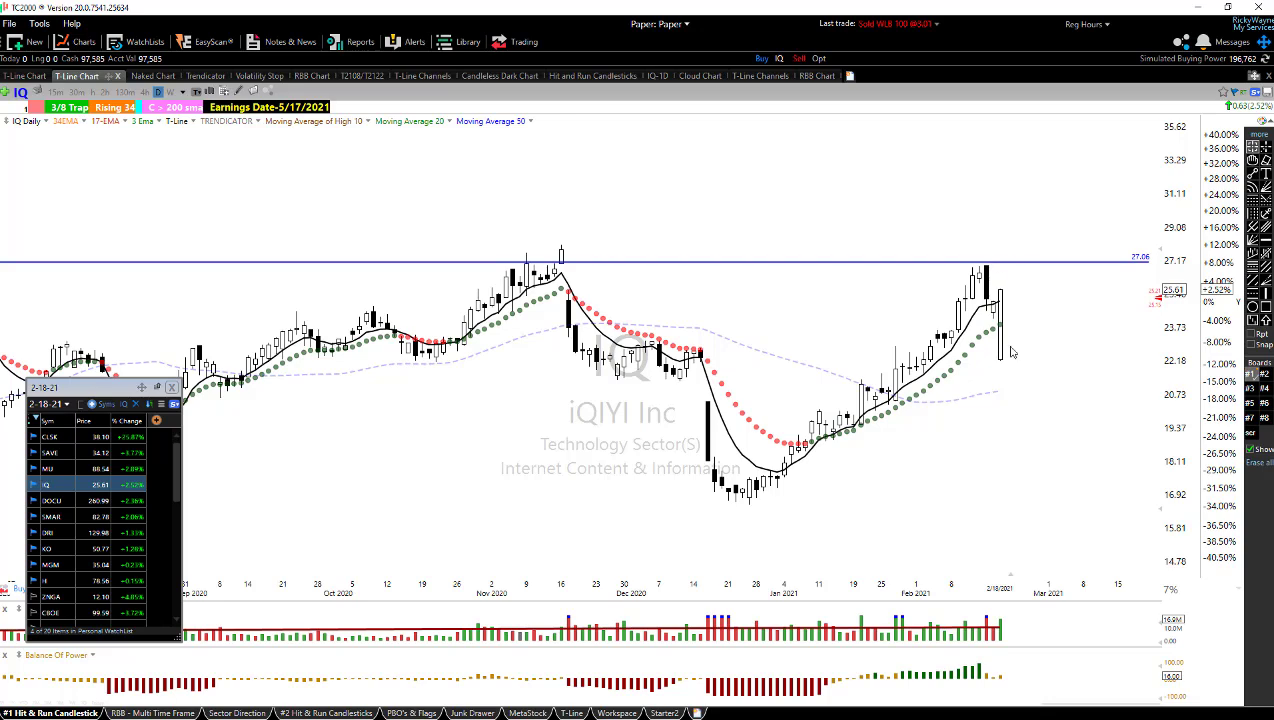
scroll(1050, 412, down, 2)
scroll(1050, 411, down, 1)
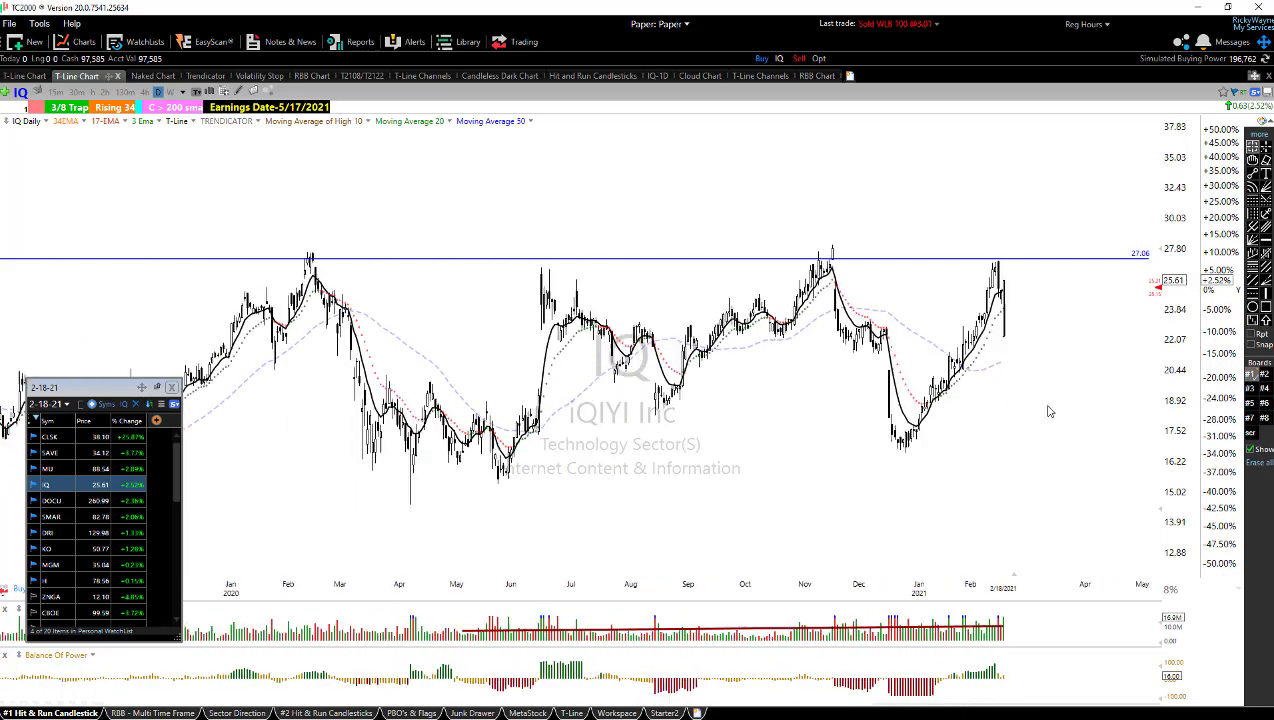
scroll(1048, 414, down, 1)
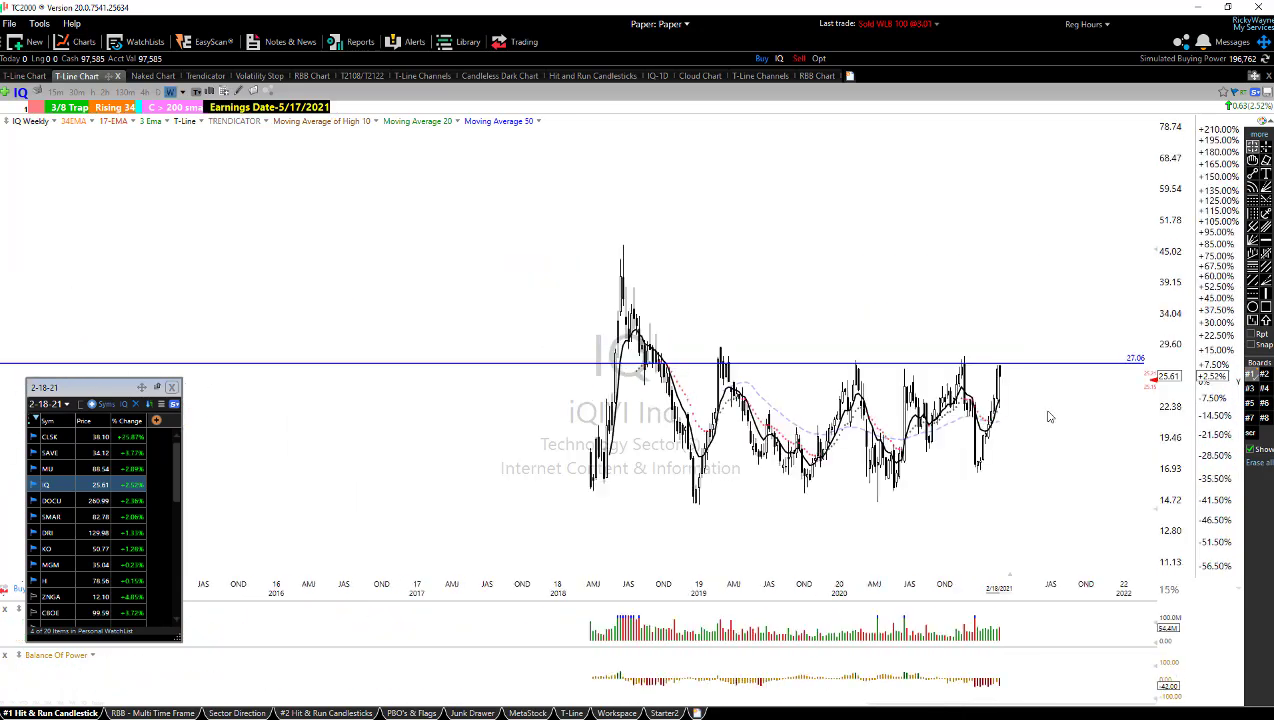
scroll(1054, 455, down, 3)
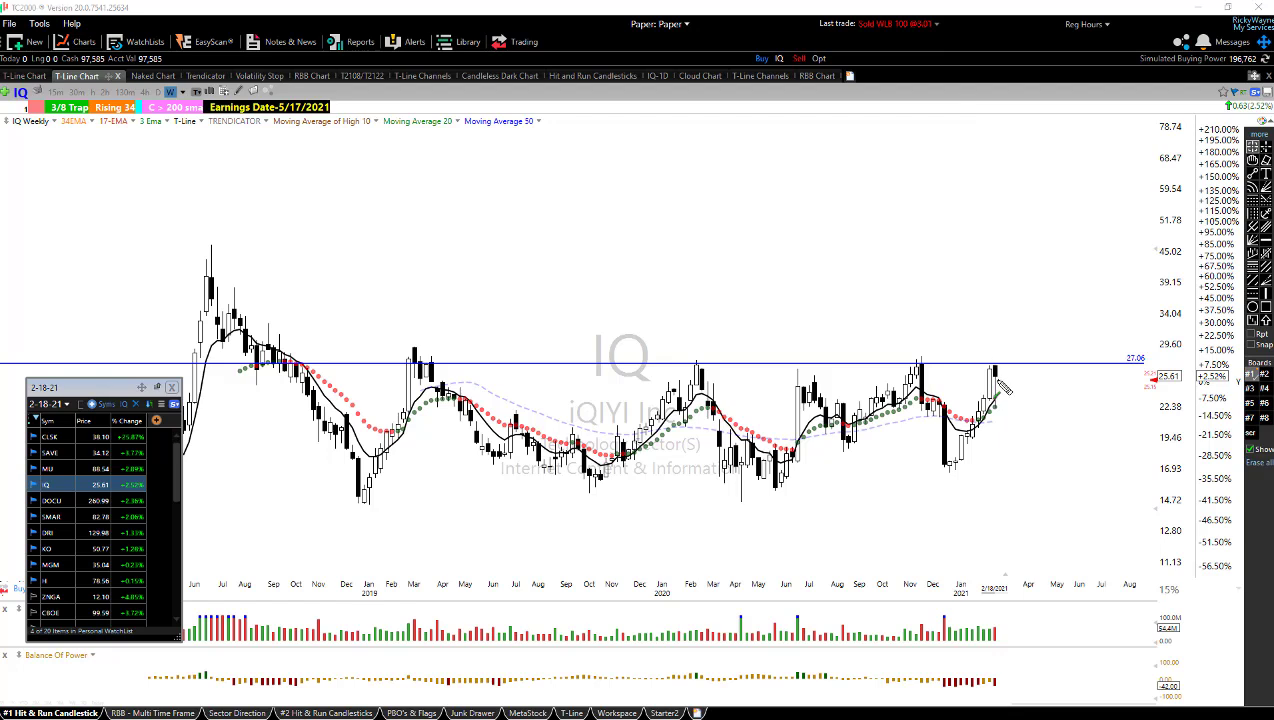
- Sketch a possible upward path beyond the latest IQ candle, and compare the daily and weekly charts against the 27.06 line
mouse_move(998, 378)
mouse_down()
mouse_move(1018, 350)
mouse_move(1055, 362)
mouse_move(1072, 352)
mouse_up()
key(d)
scroll(1071, 459, down, 2)
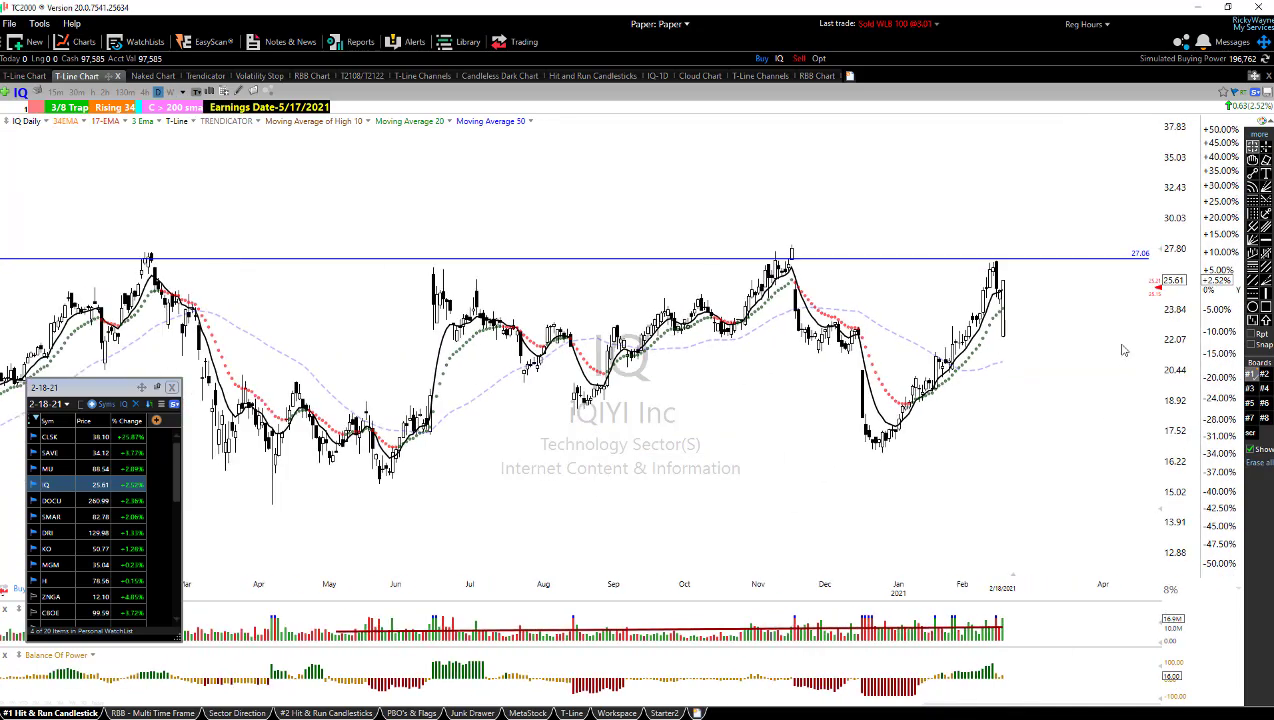
scroll(1096, 395, down, 4)
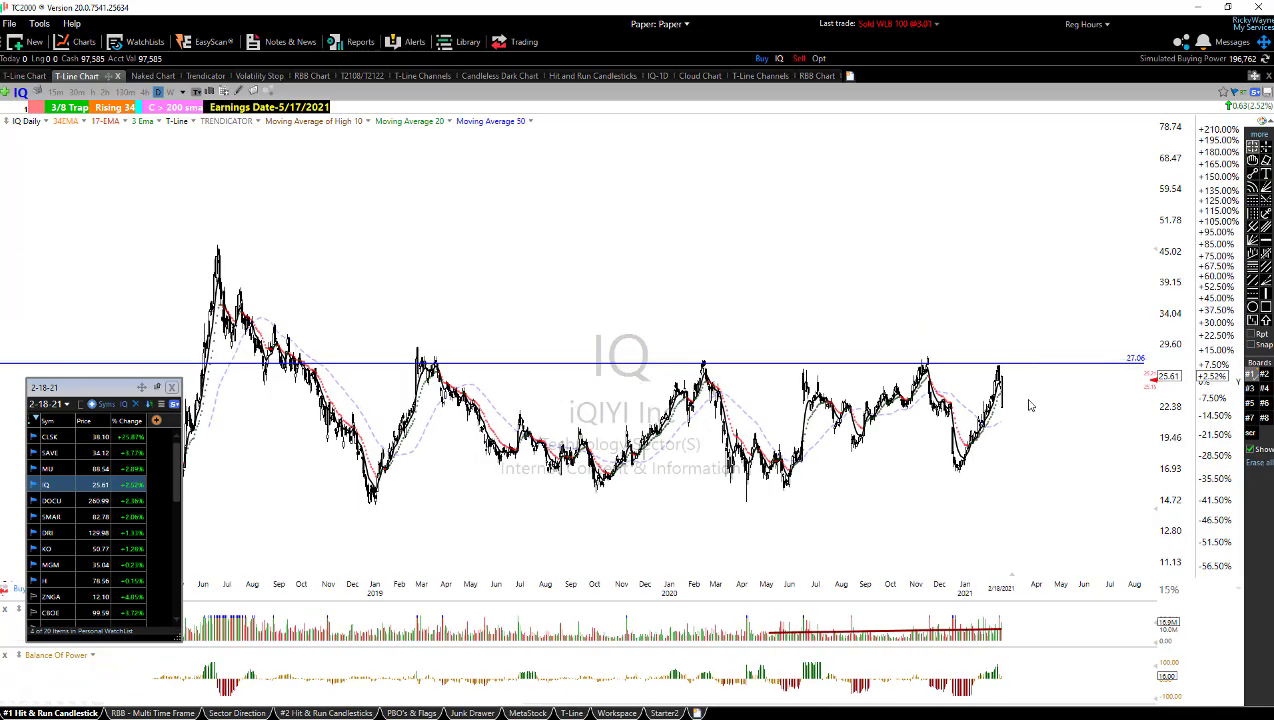
scroll(1010, 350, up, 2)
scroll(1004, 304, up, 3)
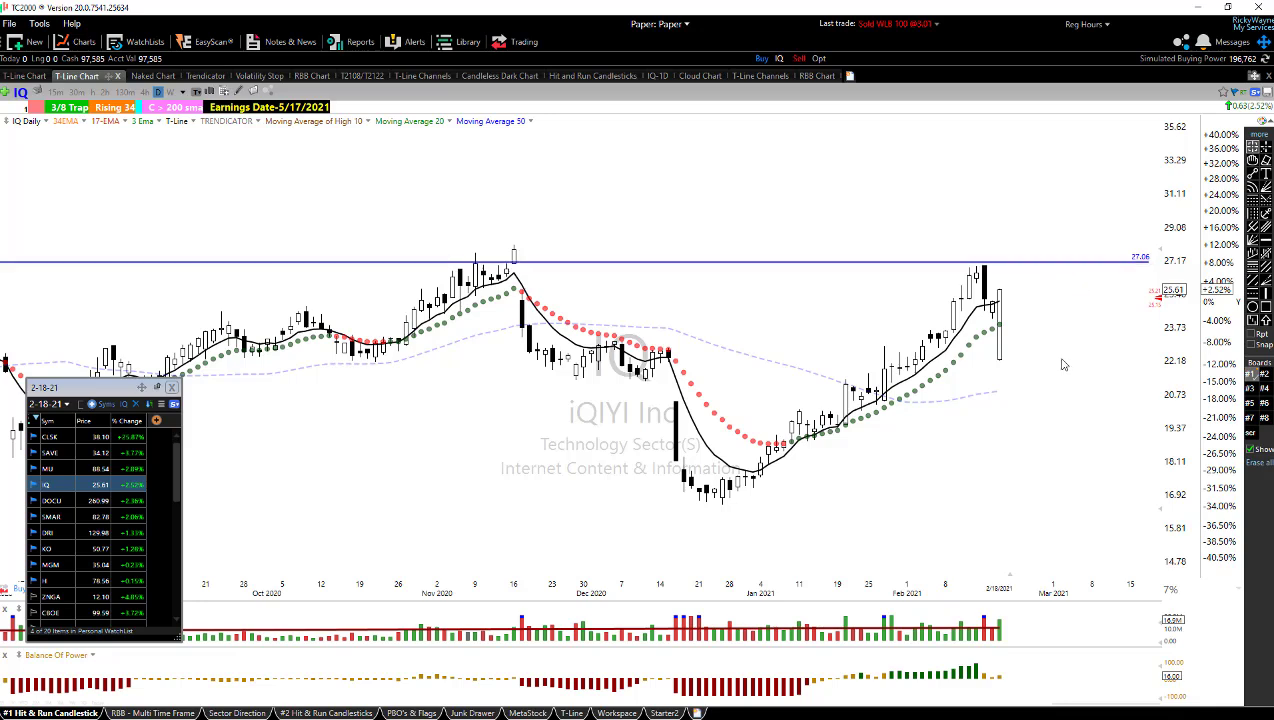
key(w)
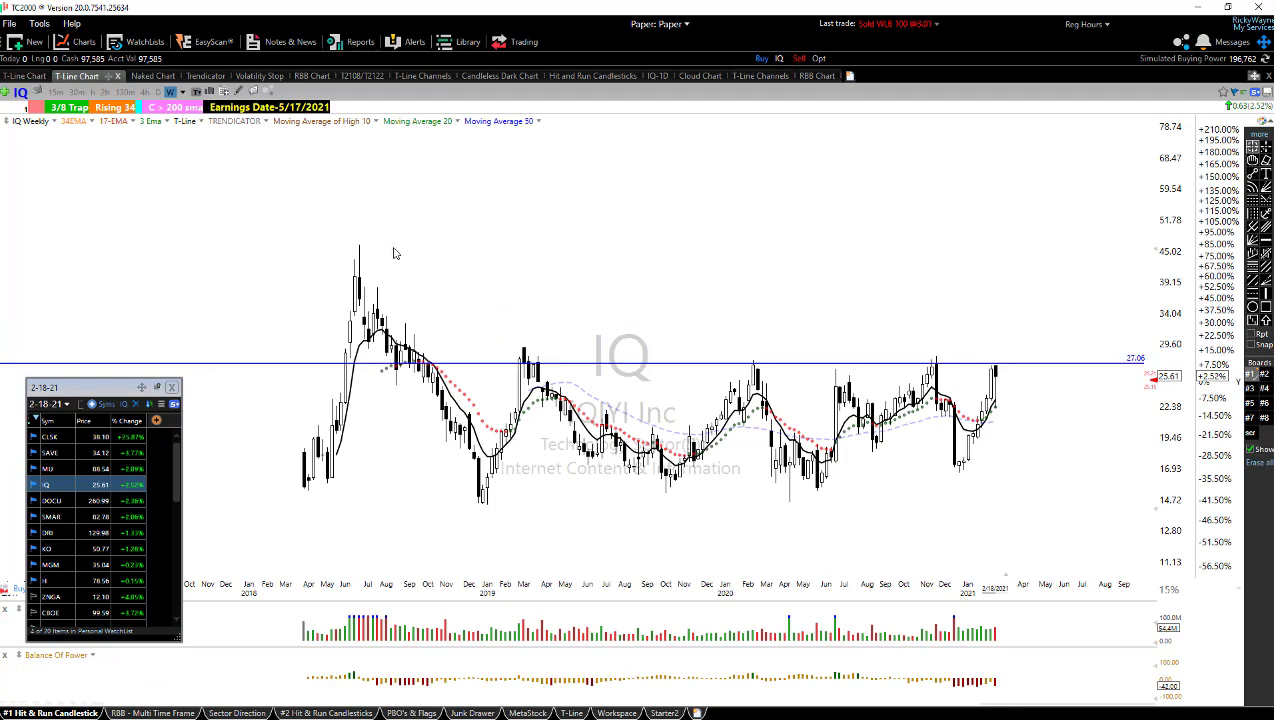
middle_click(390, 244)
scroll(1055, 433, up, 5)
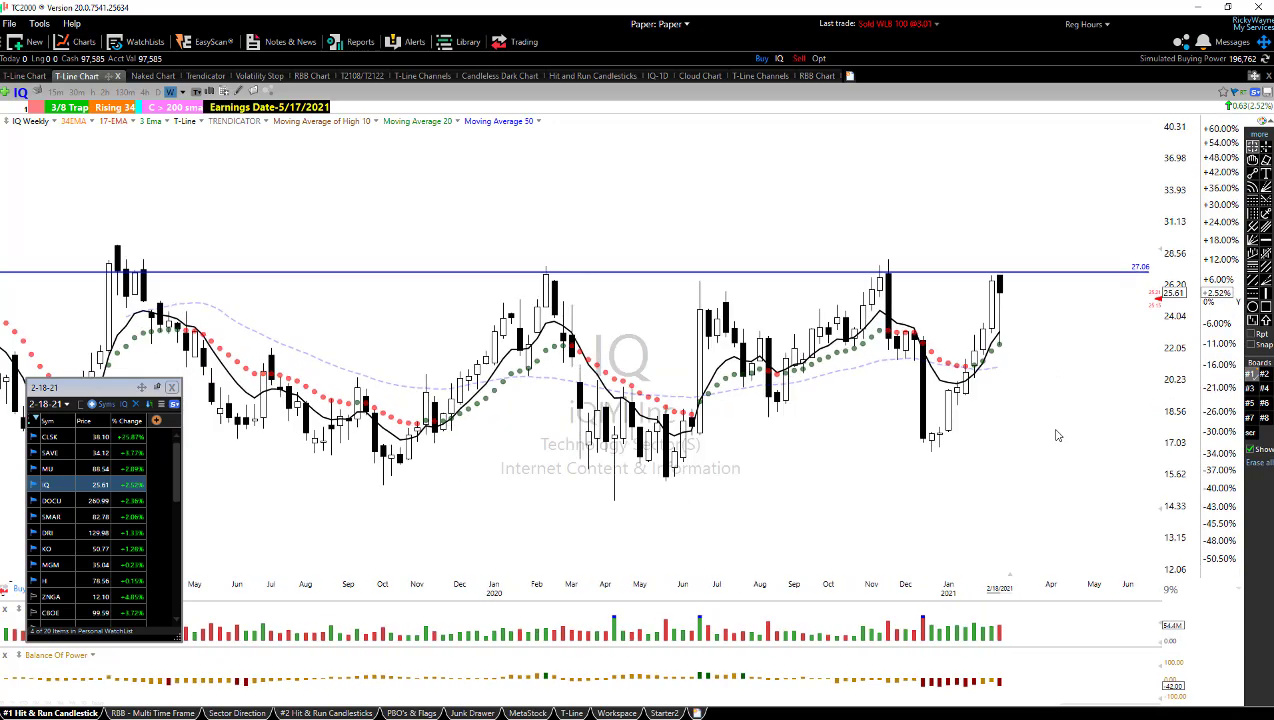
key(d)
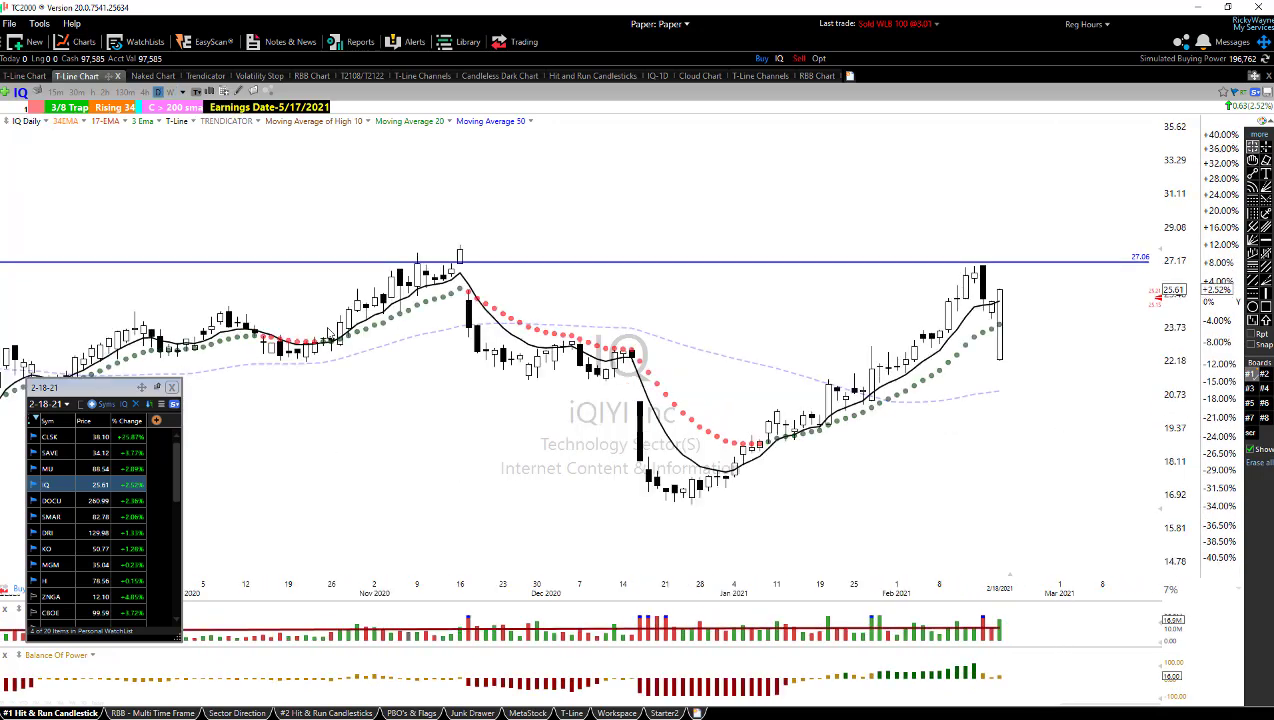
- Load DOCU from the 2-18-21 watchlist and add a horizontal line at about 263.45 along the January highs
click(52, 500)
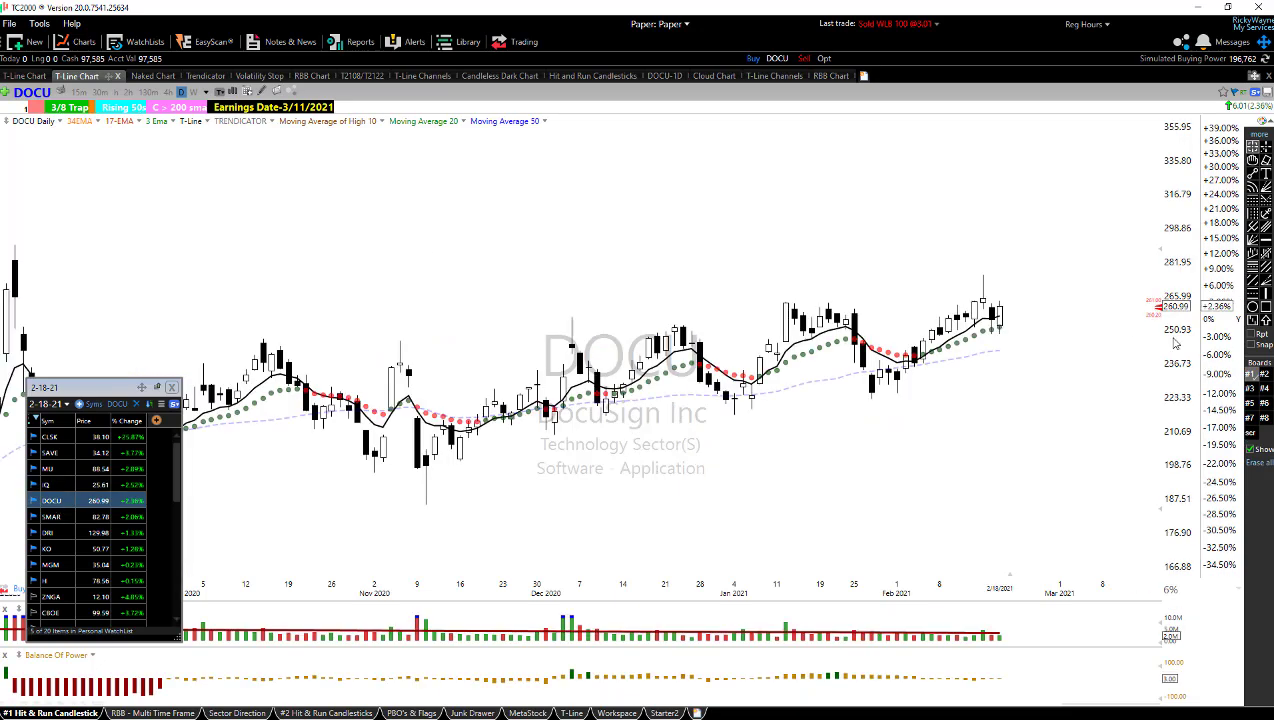
scroll(1021, 362, down, 2)
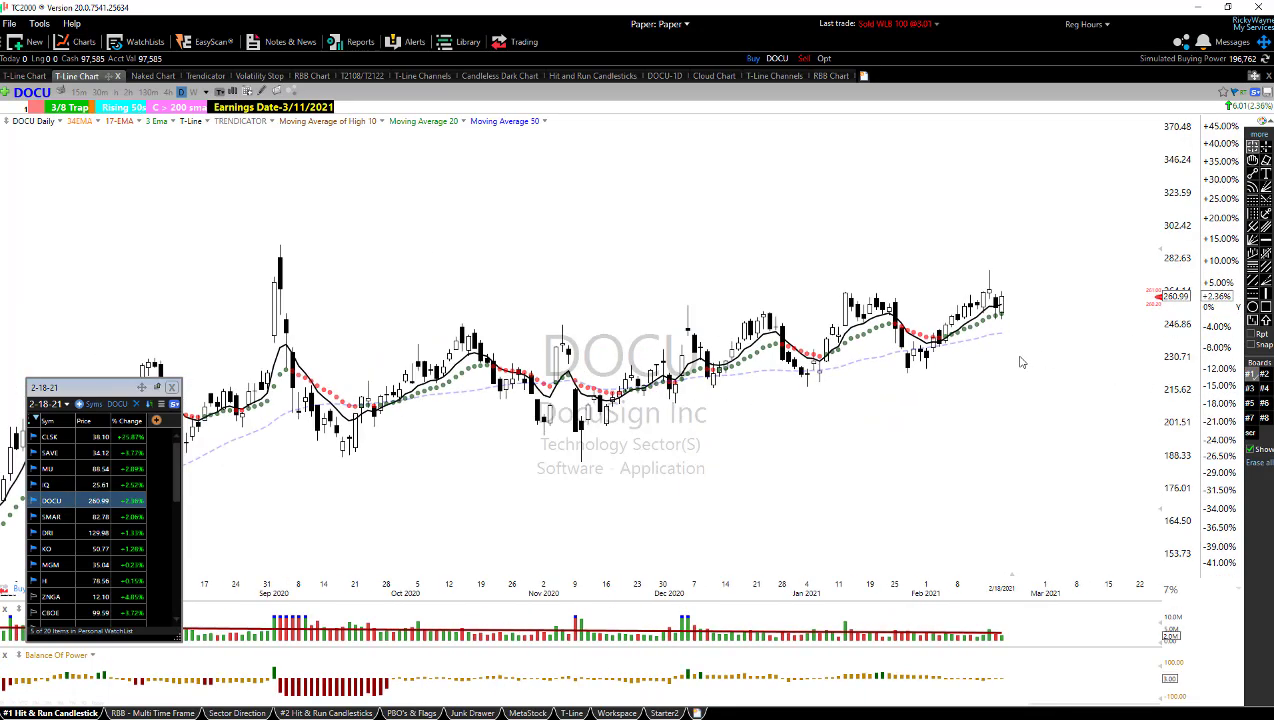
scroll(1021, 362, up, 2)
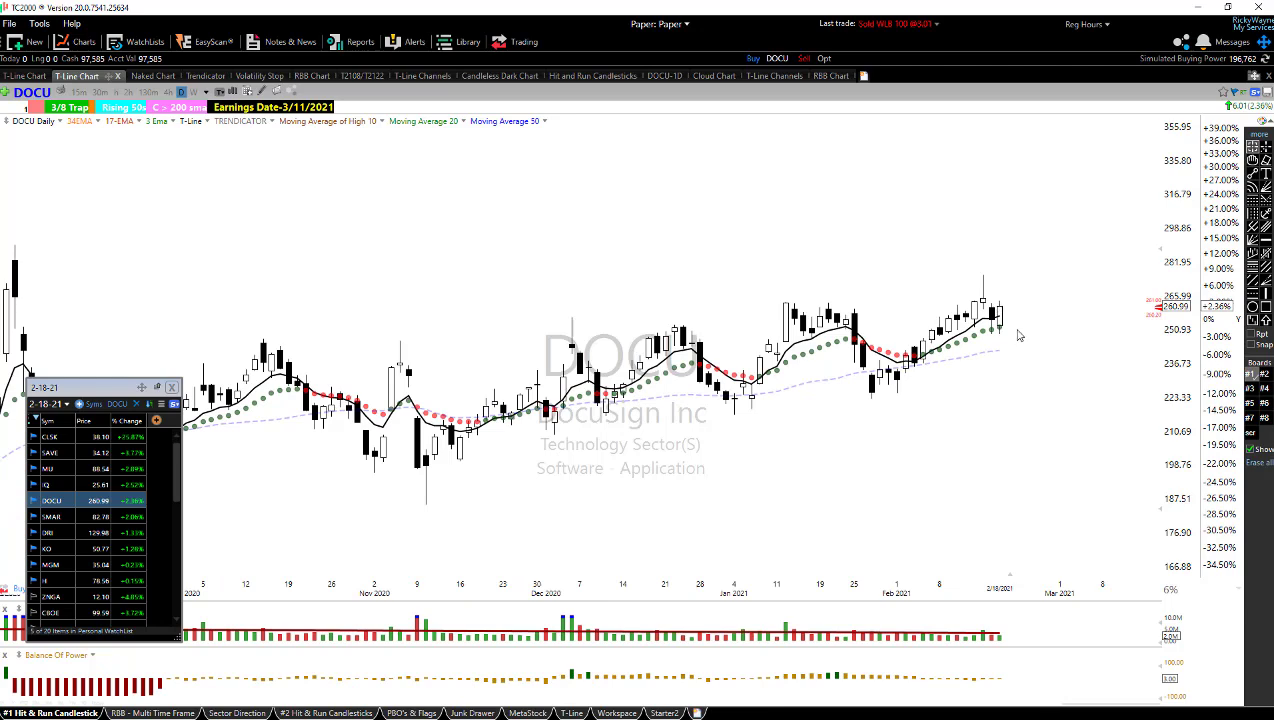
scroll(1020, 338, up, 1)
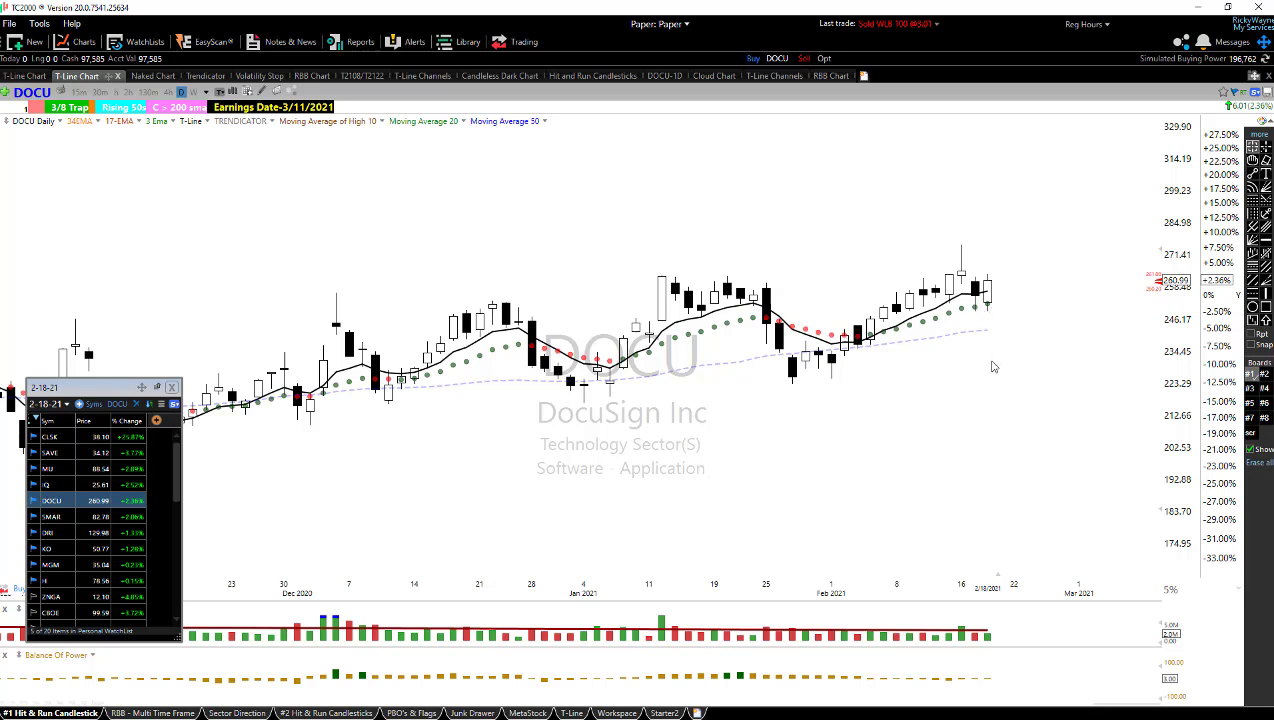
middle_click(1004, 283)
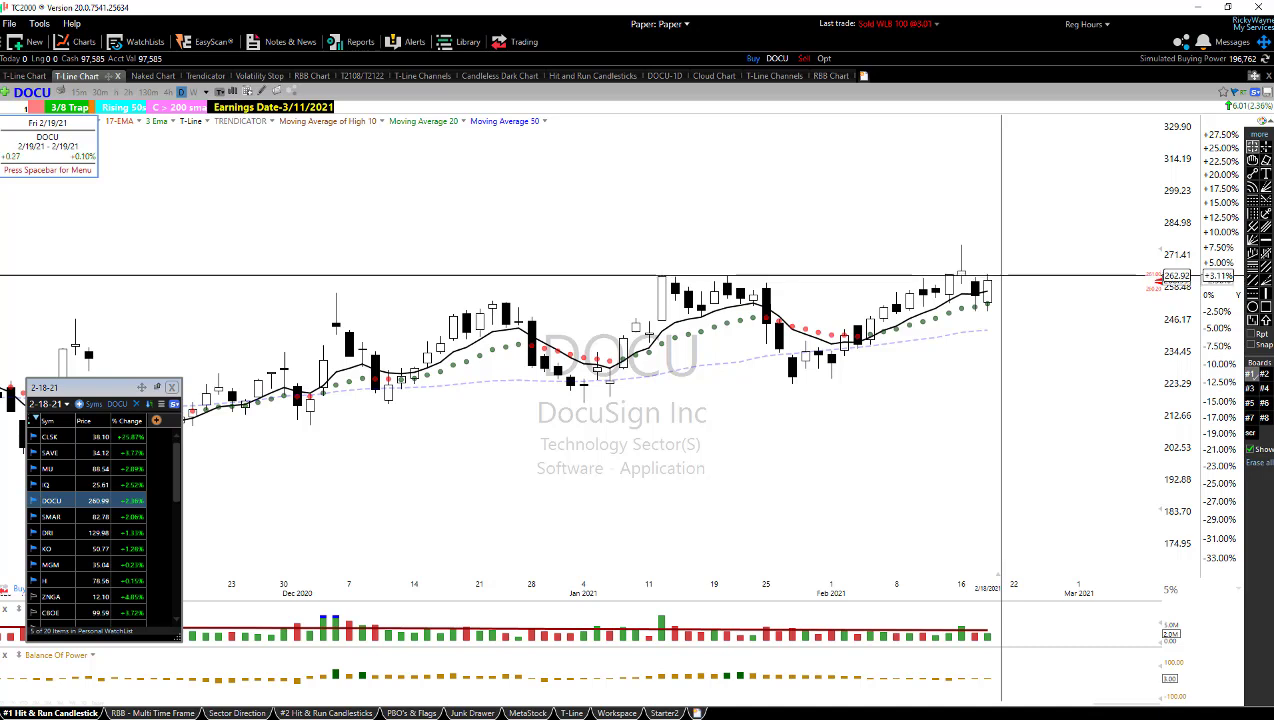
middle_click(1001, 275)
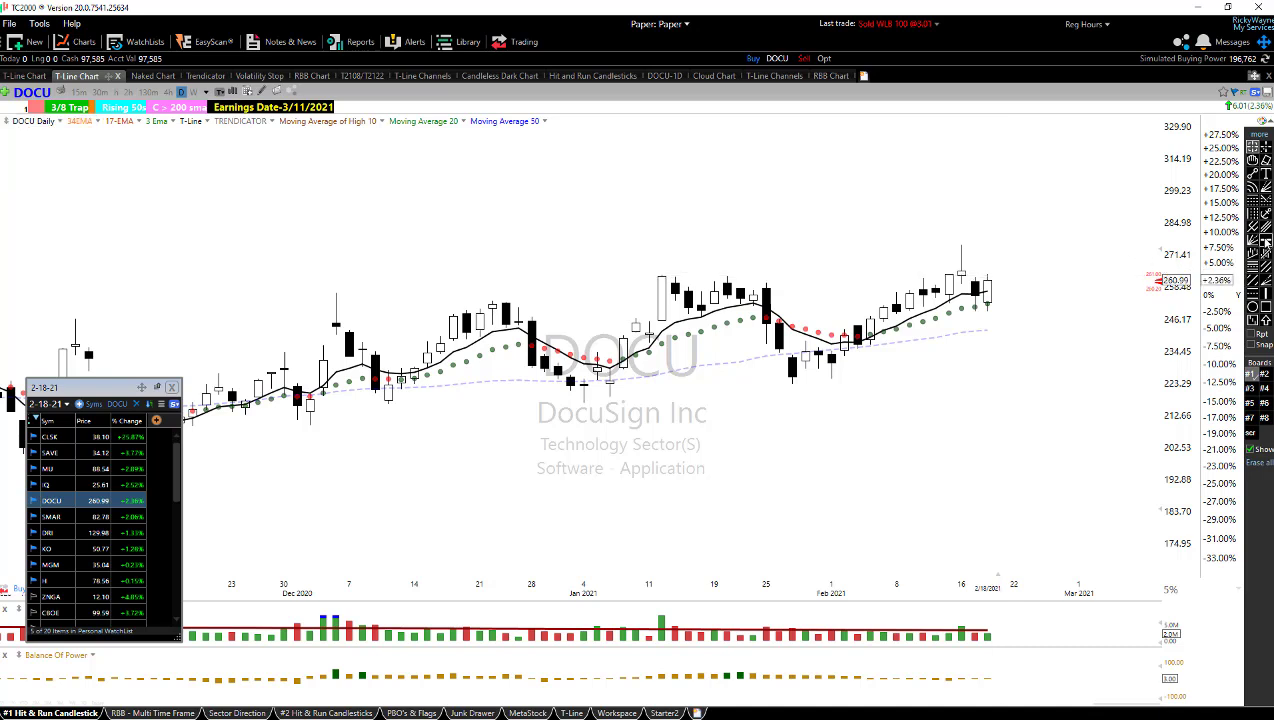
click(1053, 276)
scroll(1049, 361, down, 3)
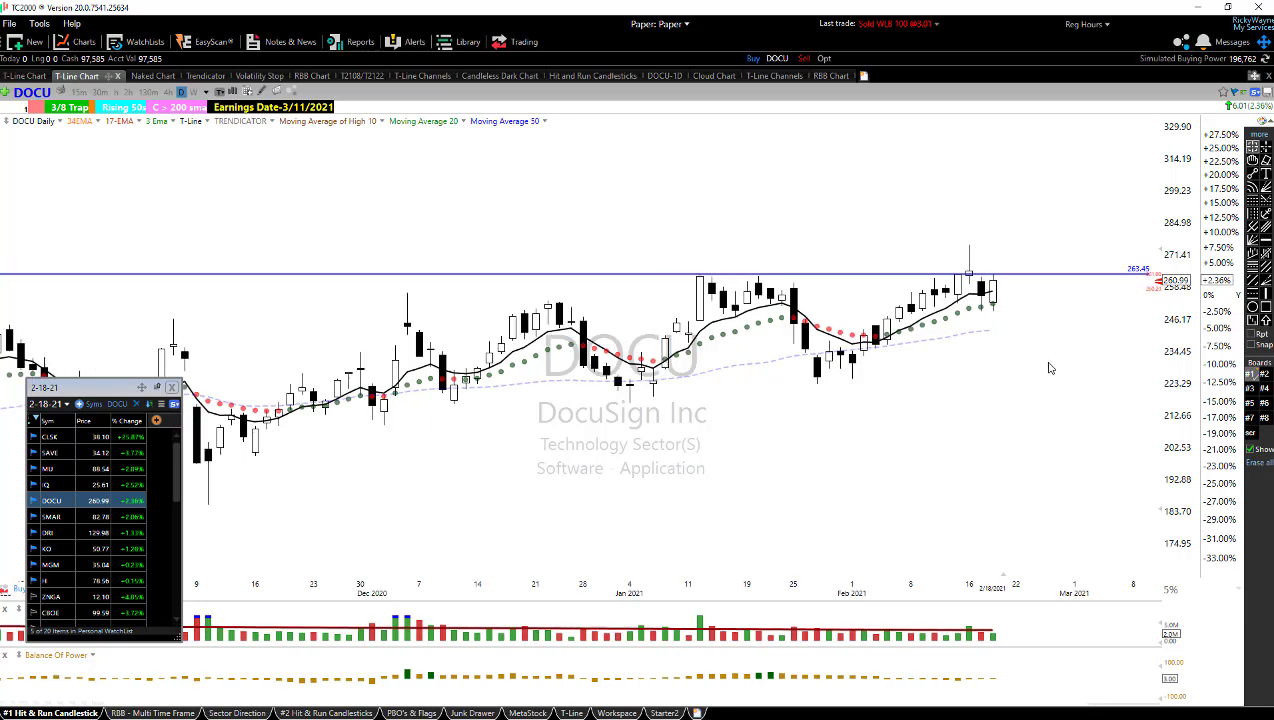
- Sketch a possible blue breakout and pullback with a green rally above the DOCU 263.45 line, and clear the sketches
scroll(1047, 383, down, 3)
scroll(1047, 383, up, 5)
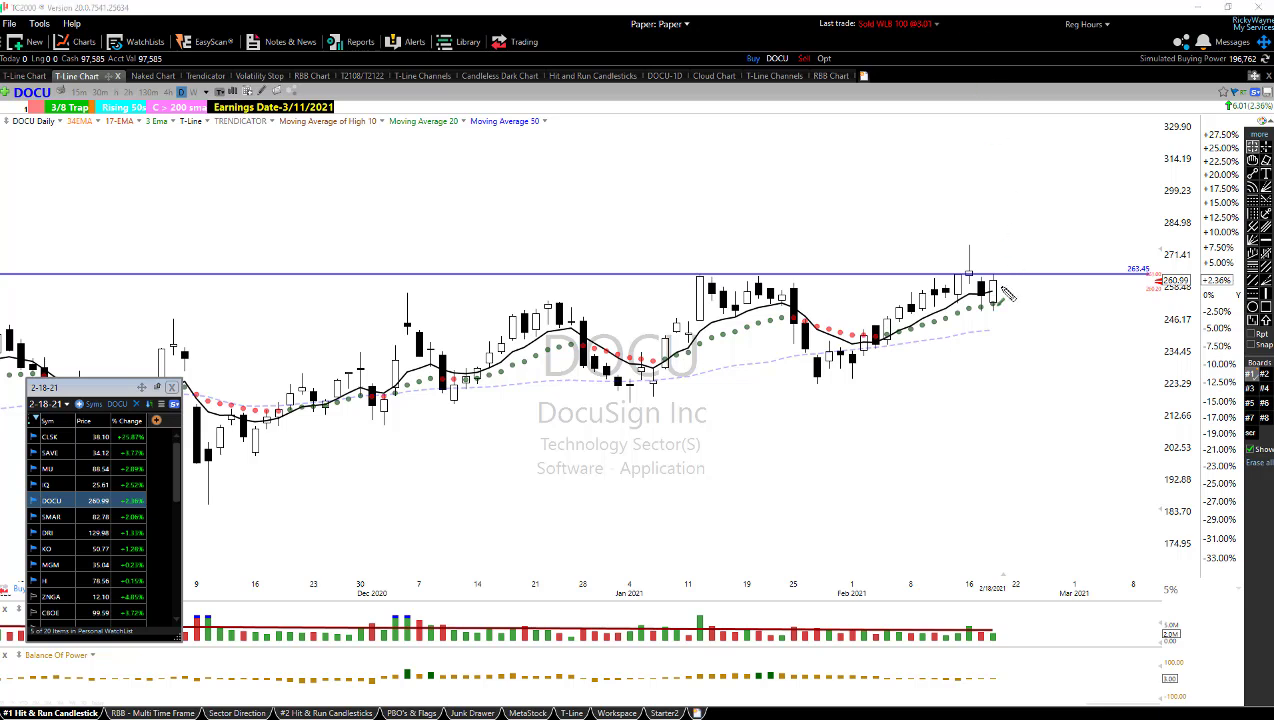
mouse_move(997, 284)
mouse_down()
mouse_move(1030, 258)
mouse_move(1056, 276)
mouse_move(1026, 252)
mouse_move(1080, 260)
mouse_up()
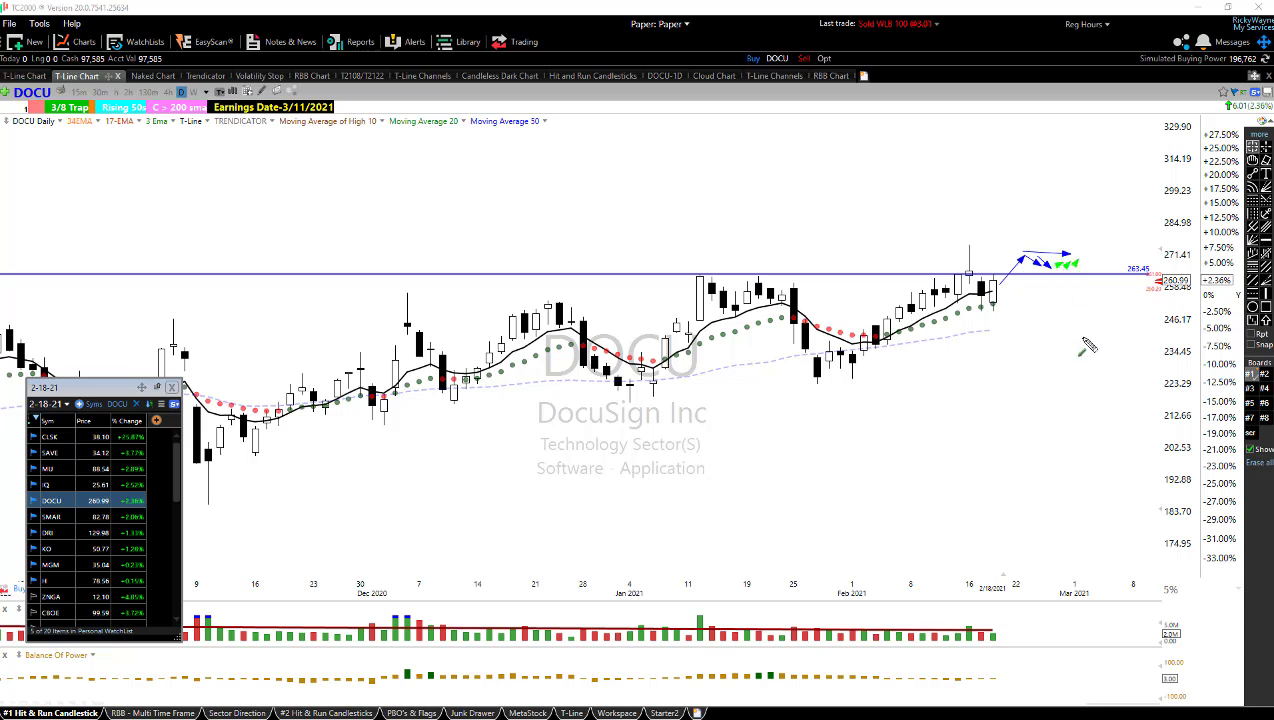
drag(1028, 301, 997, 293)
mouse_move(881, 302)
mouse_down()
mouse_move(897, 308)
mouse_move(918, 291)
mouse_up()
key(Escape)
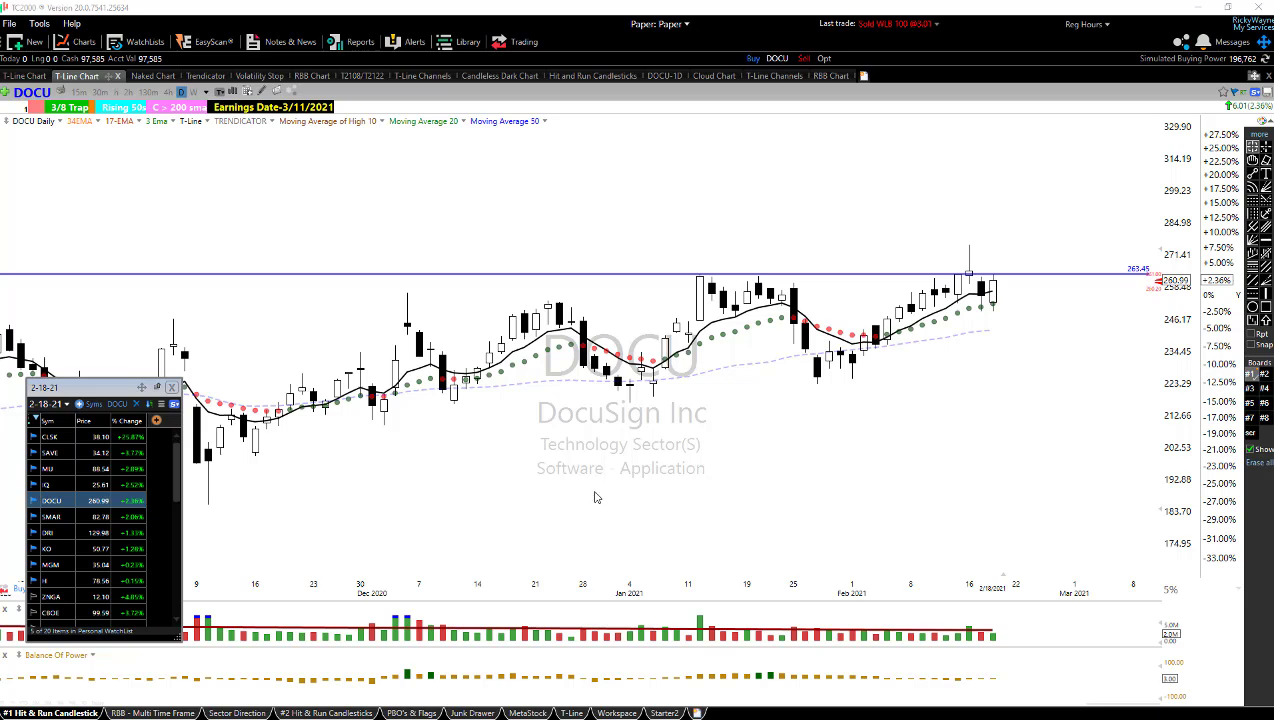
- Load SMAR from the 2-18-21 watchlist and add a horizontal line at about 76.11 near the December high
click(52, 517)
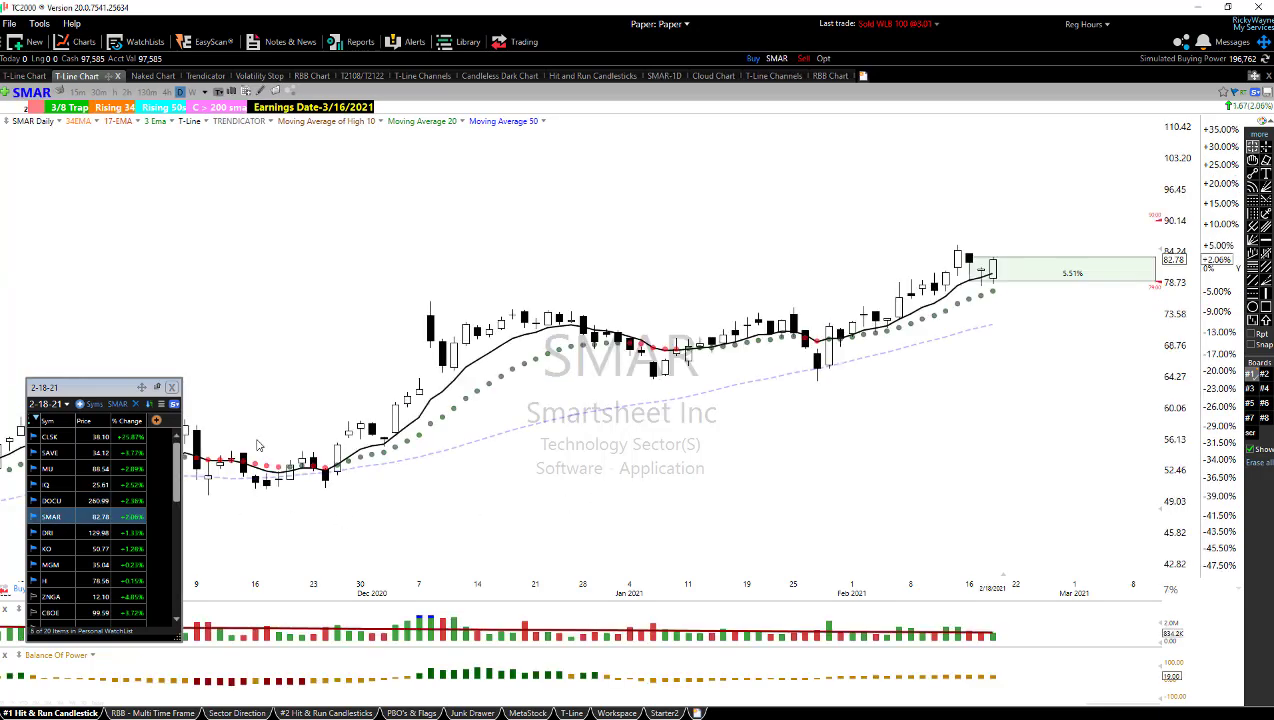
scroll(1008, 410, up, 2)
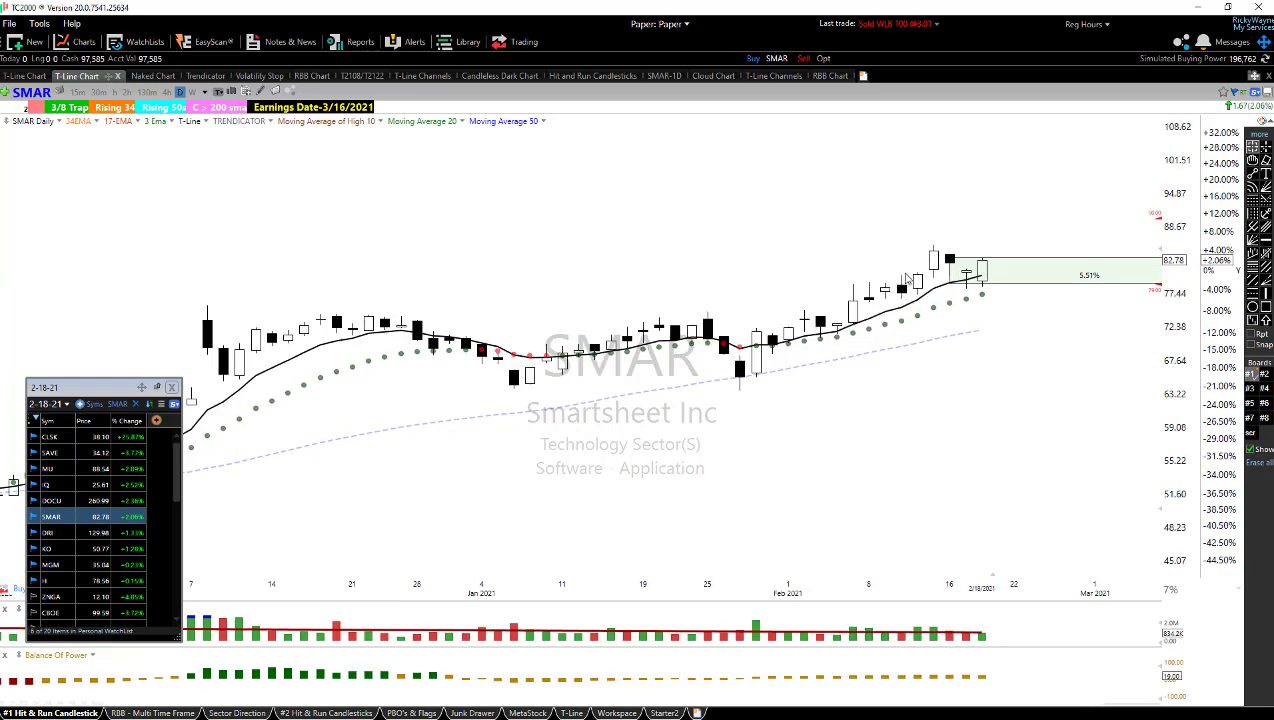
click(1265, 240)
drag(1031, 295, 846, 308)
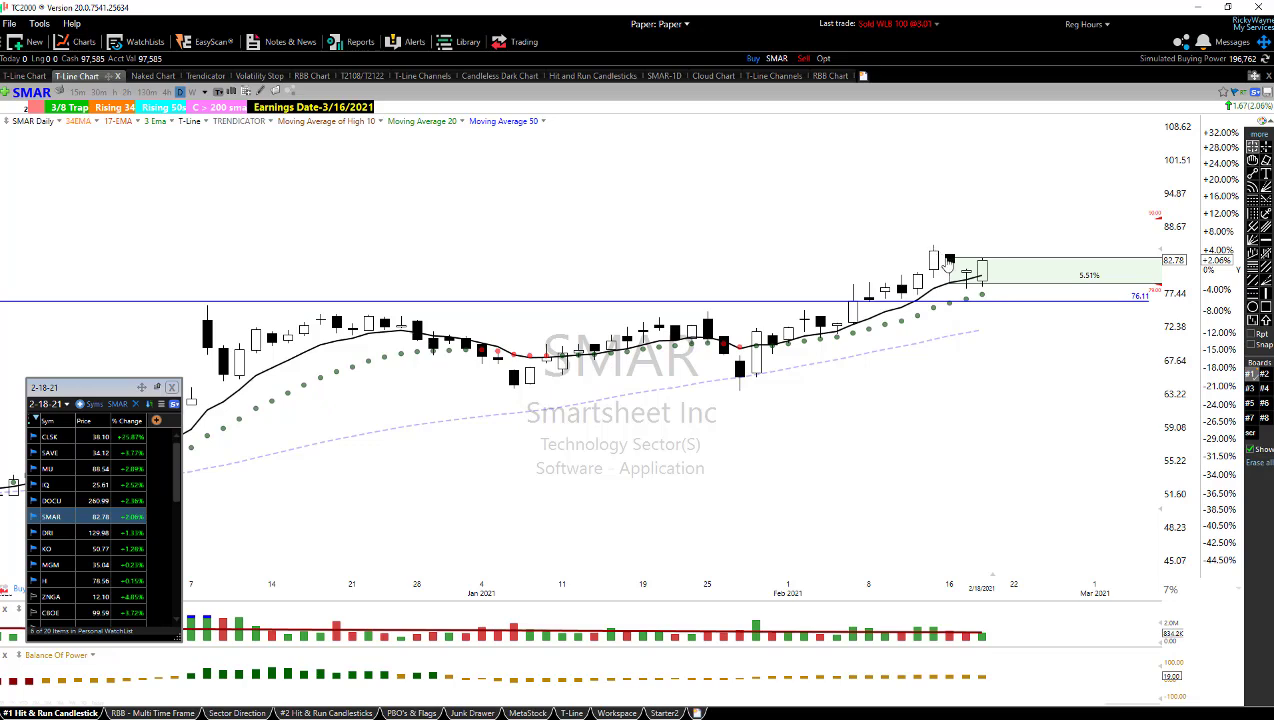
scroll(981, 316, up, 3)
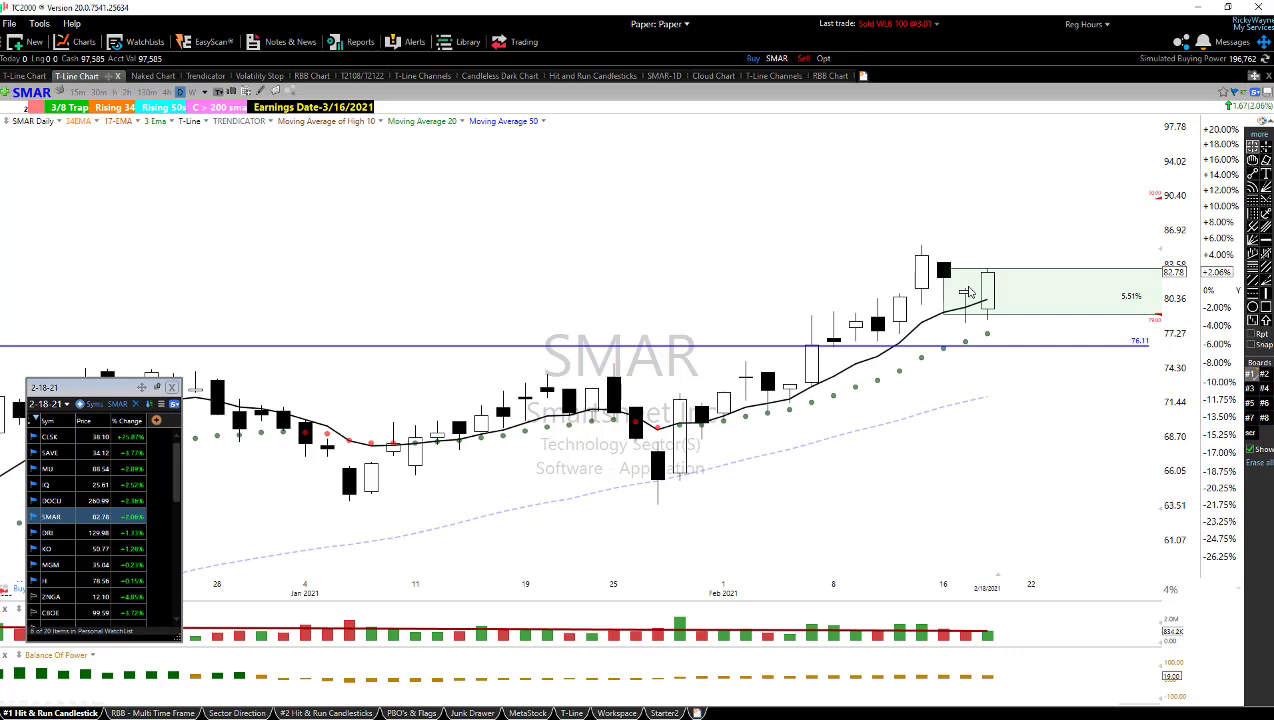
scroll(1034, 390, down, 3)
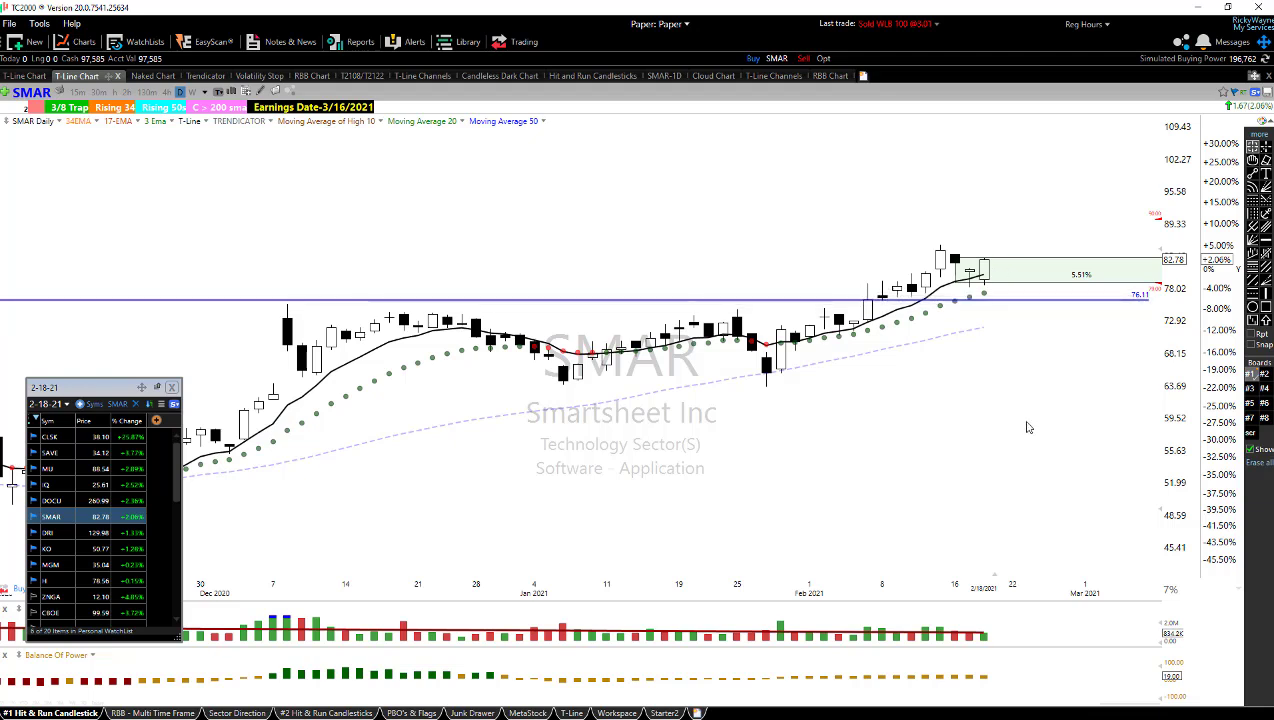
scroll(1026, 427, down, 1)
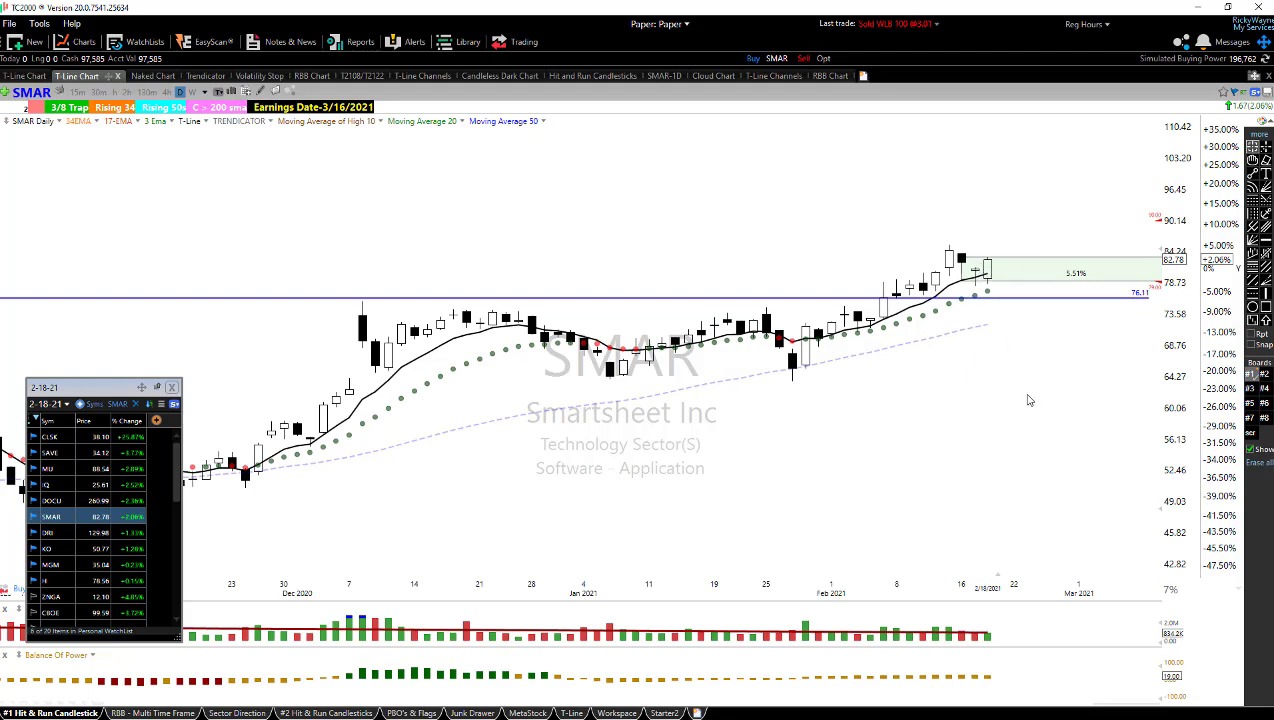
- Load DRI from the 2-18-21 watchlist and add a horizontal line at about 129.94 across the mid-February candles
click(128, 532)
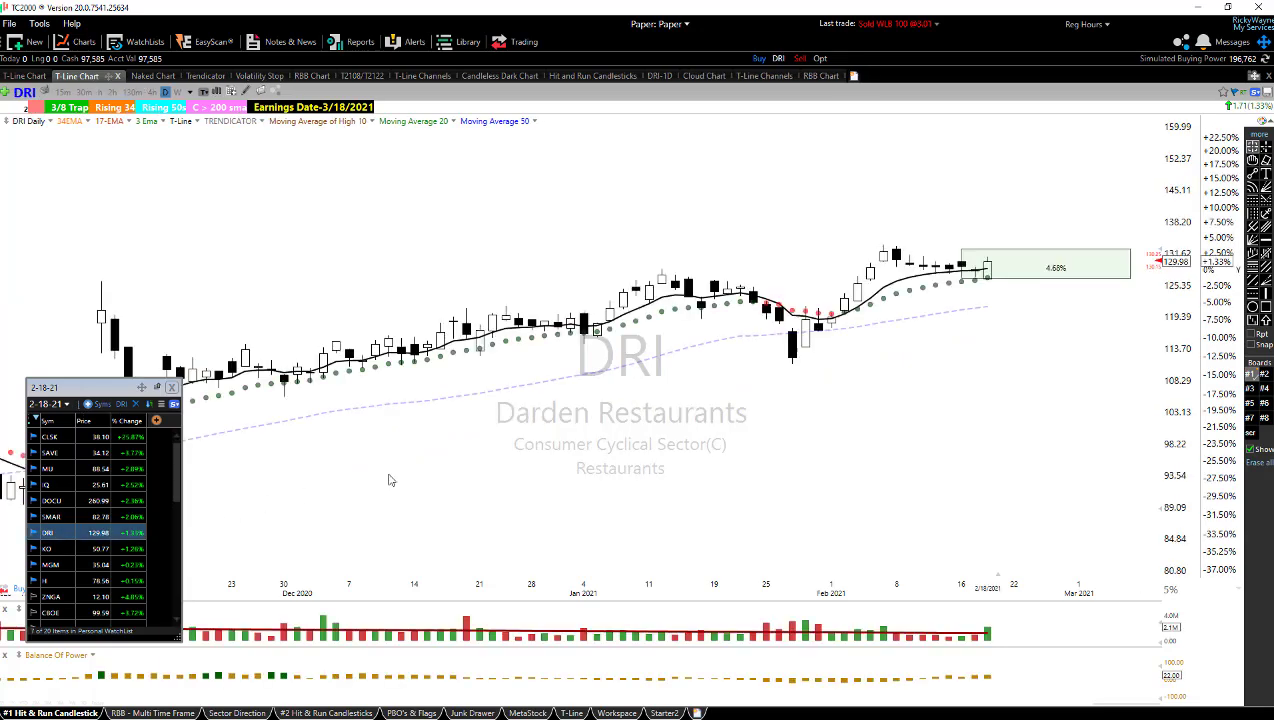
scroll(1032, 449, up, 4)
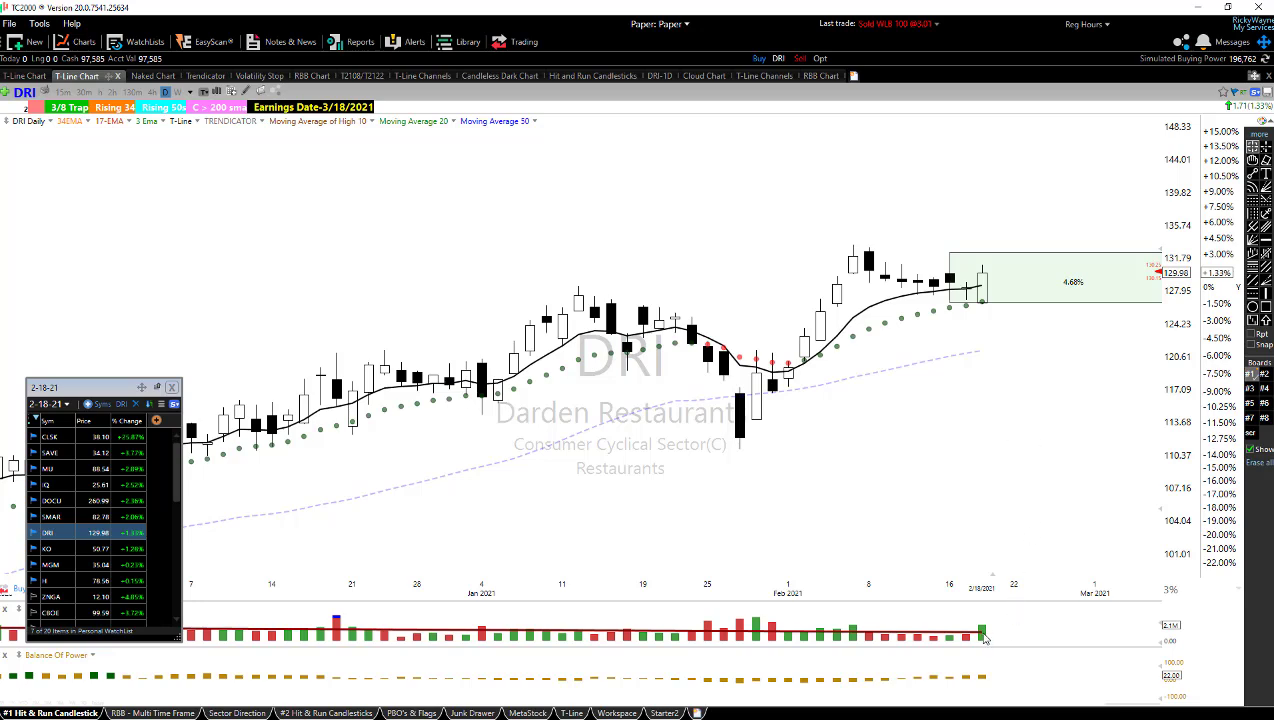
scroll(995, 478, down, 2)
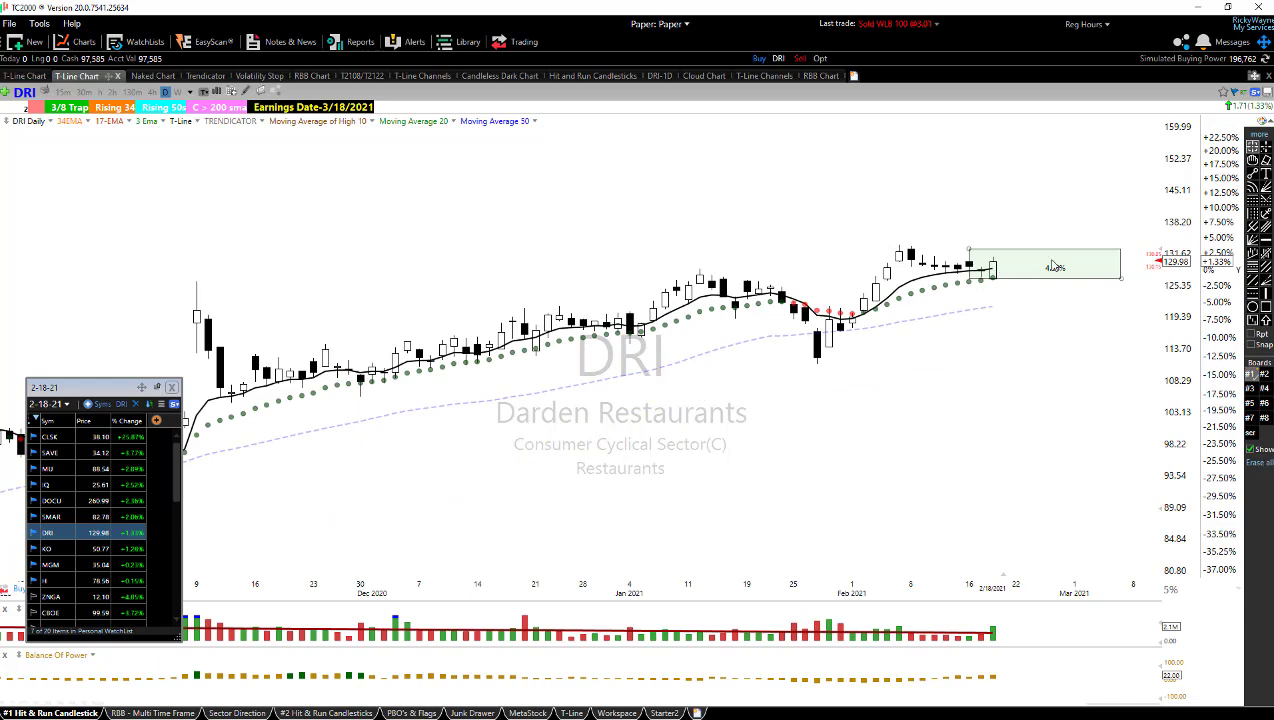
click(1265, 241)
click(955, 261)
scroll(1000, 340, up, 2)
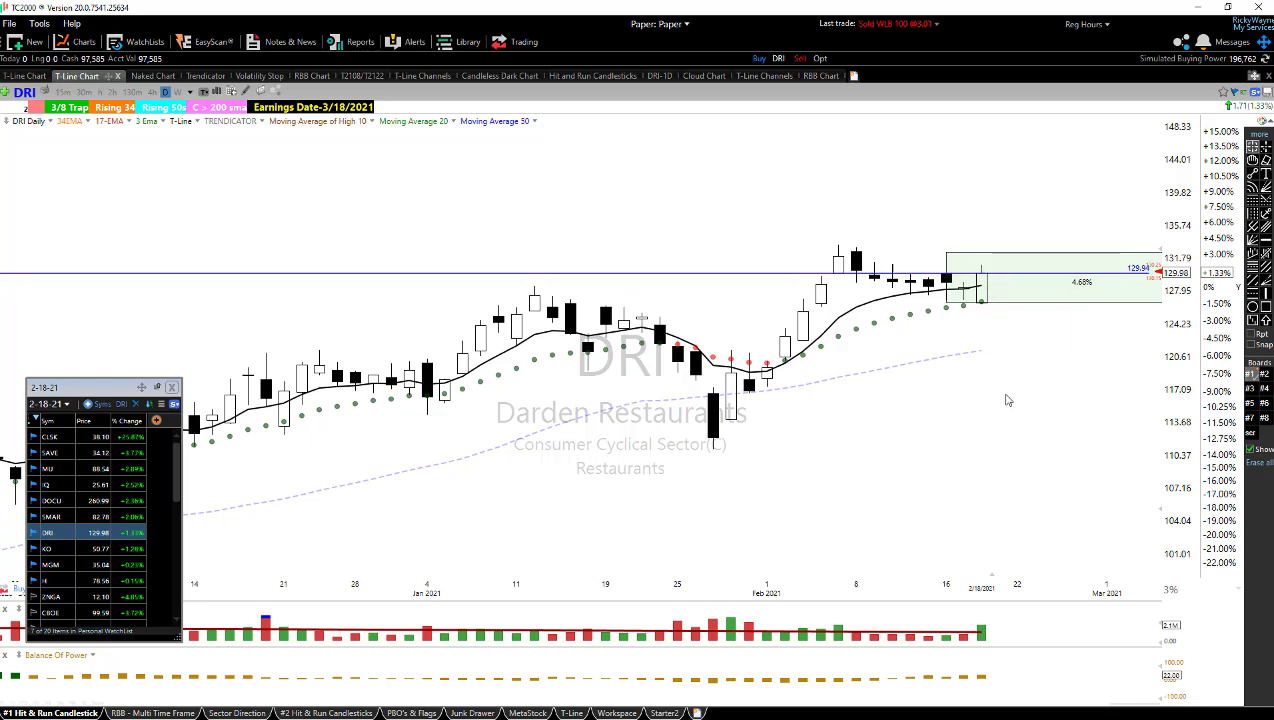
- Add a second horizontal line on the DRI chart at about 132.80 near the early February high
scroll(1010, 402, down, 2)
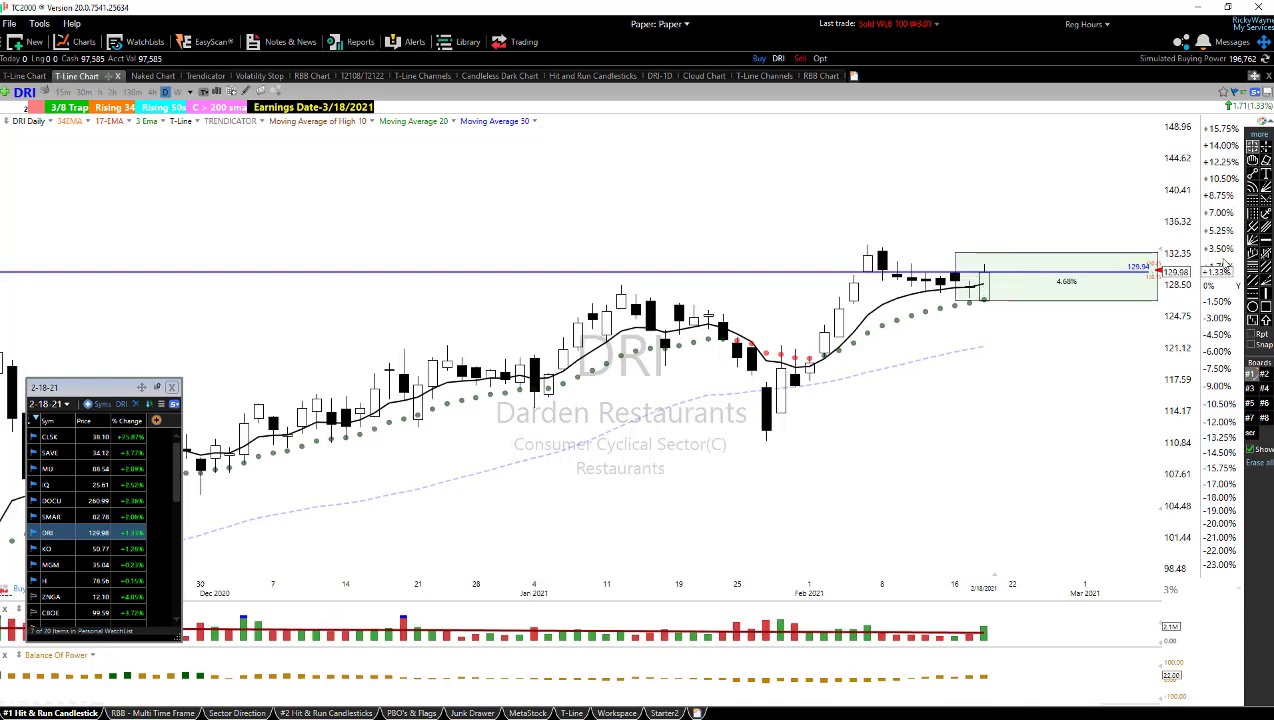
click(1247, 240)
click(900, 248)
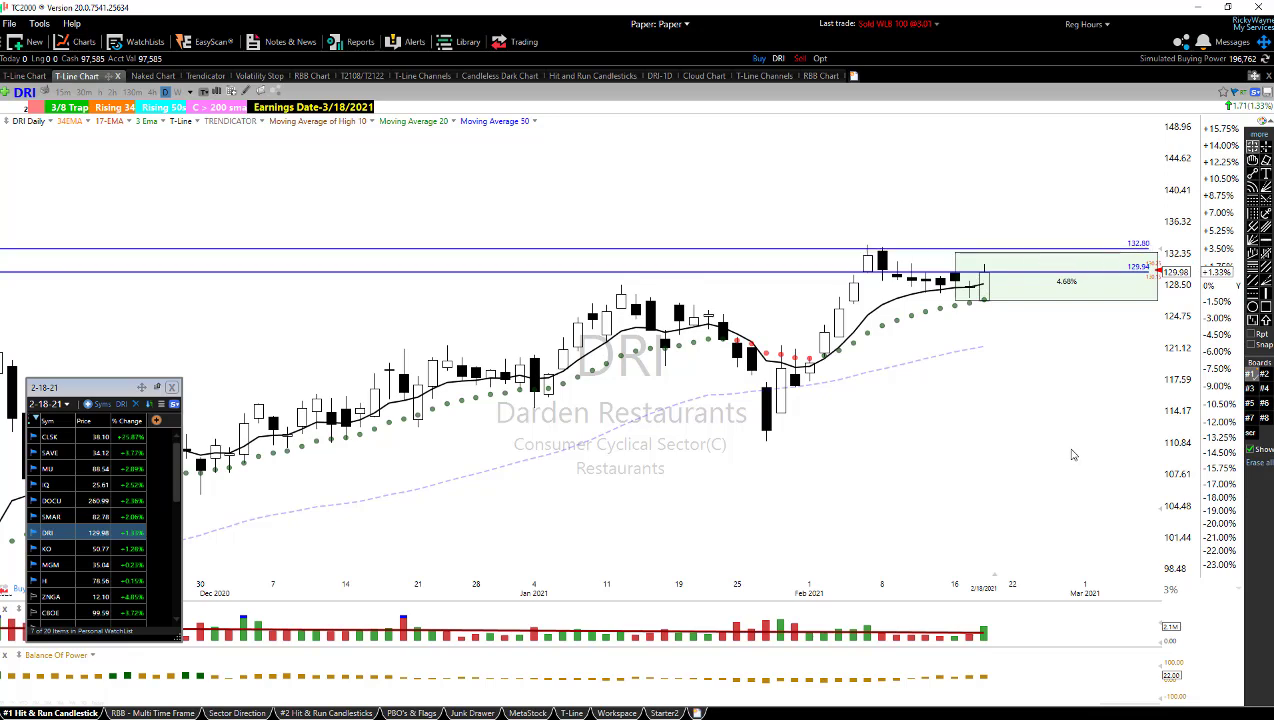
scroll(1072, 455, down, 2)
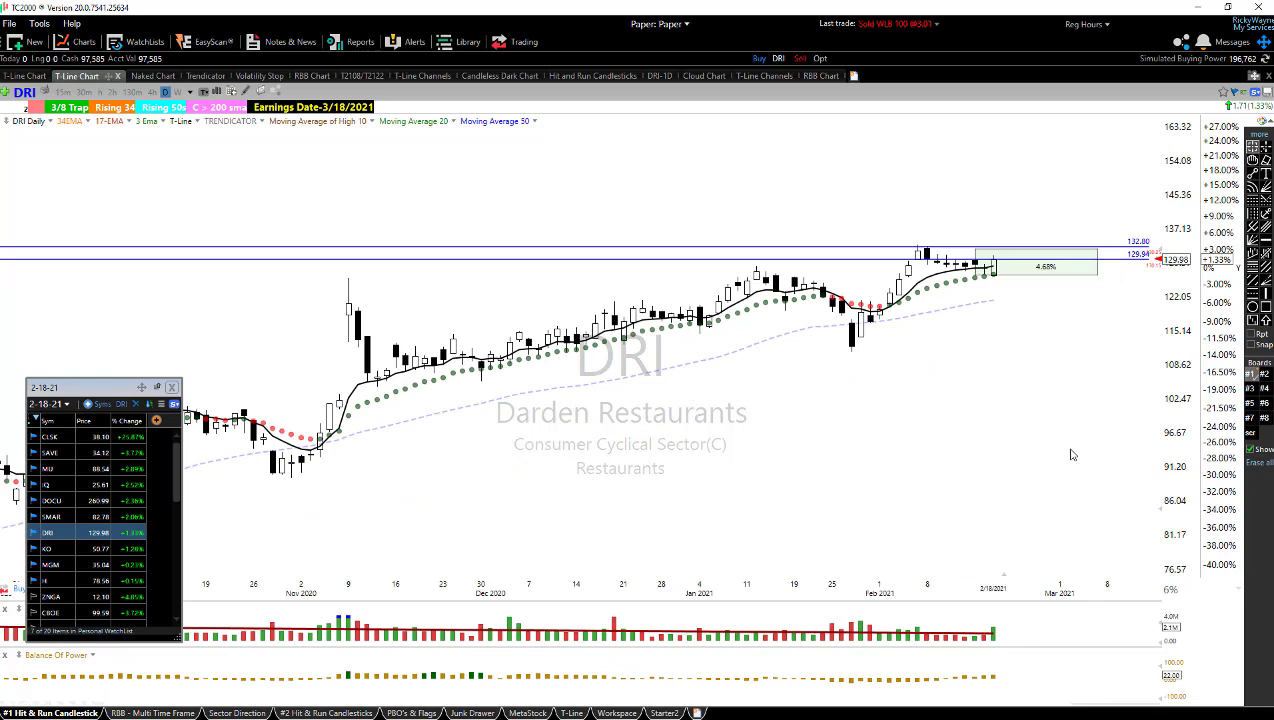
- Draw a green range box of about 2.15% above the DRI 132.80 line, from about 133.14 to 136.01, starting at the latest candle
scroll(1070, 453, up, 2)
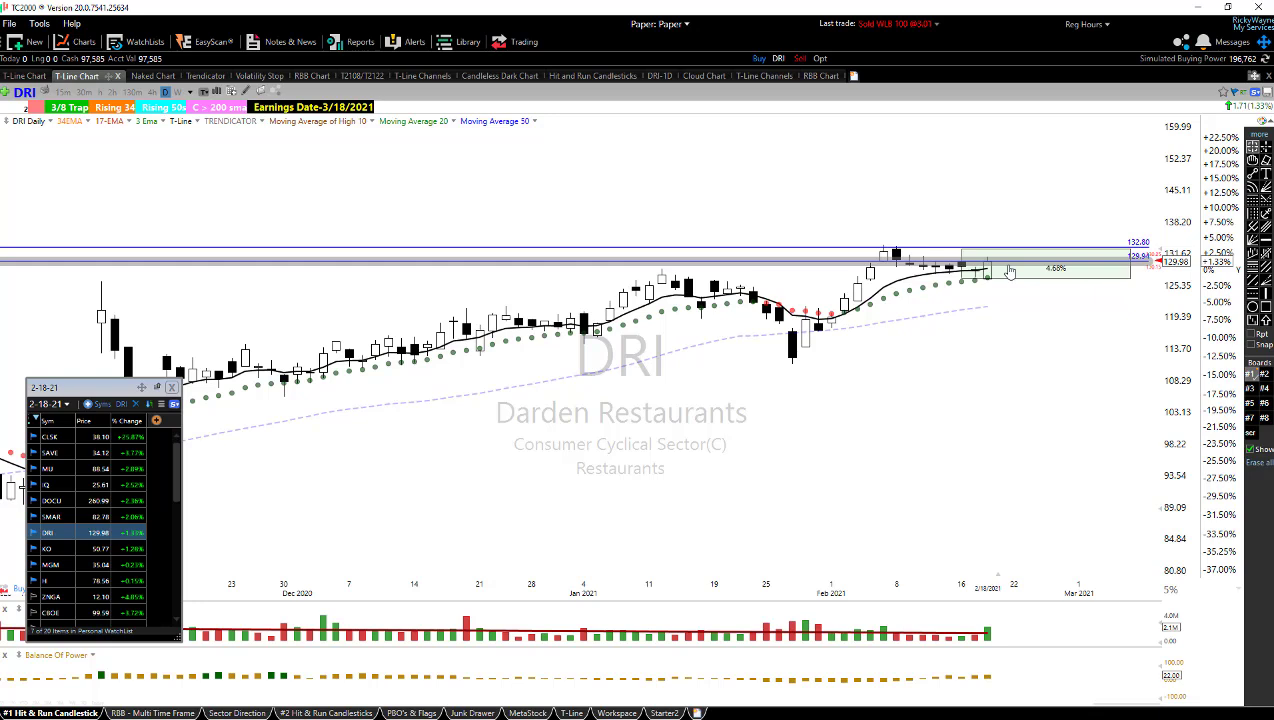
scroll(1000, 272, up, 1)
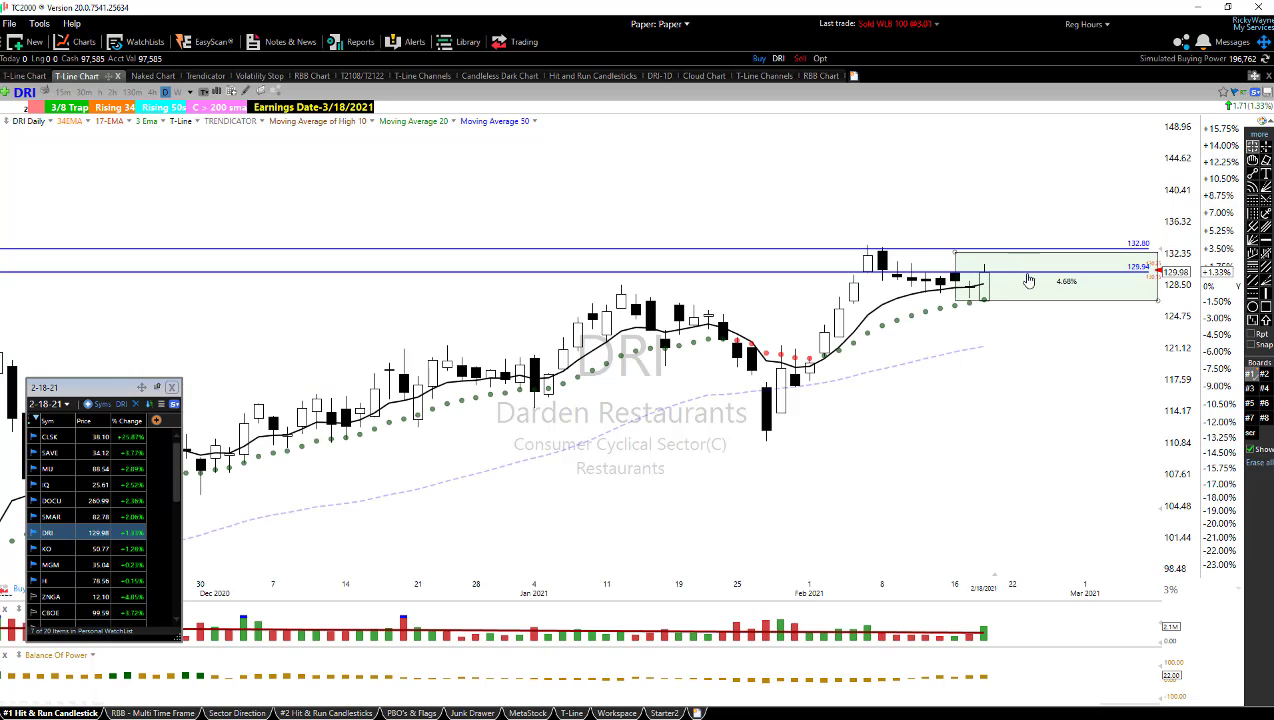
scroll(1024, 276, down, 1)
click(1265, 306)
drag(987, 247, 1131, 237)
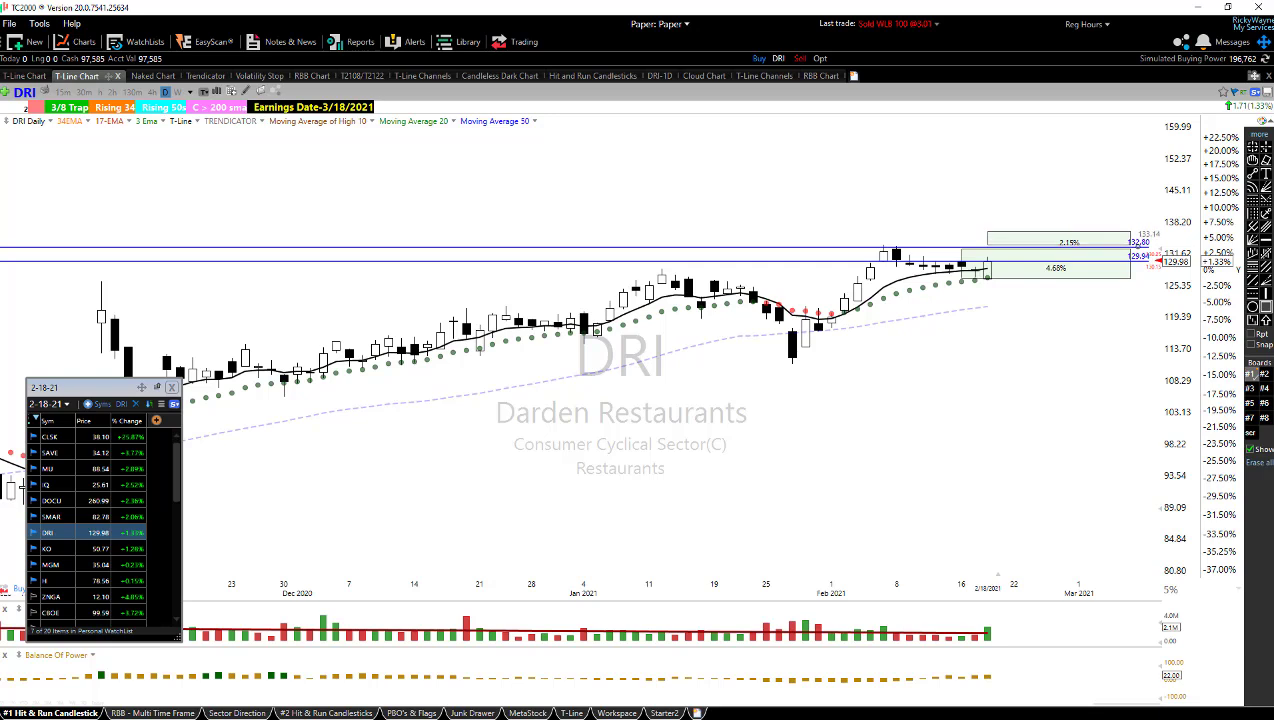
mouse_move(1032, 246)
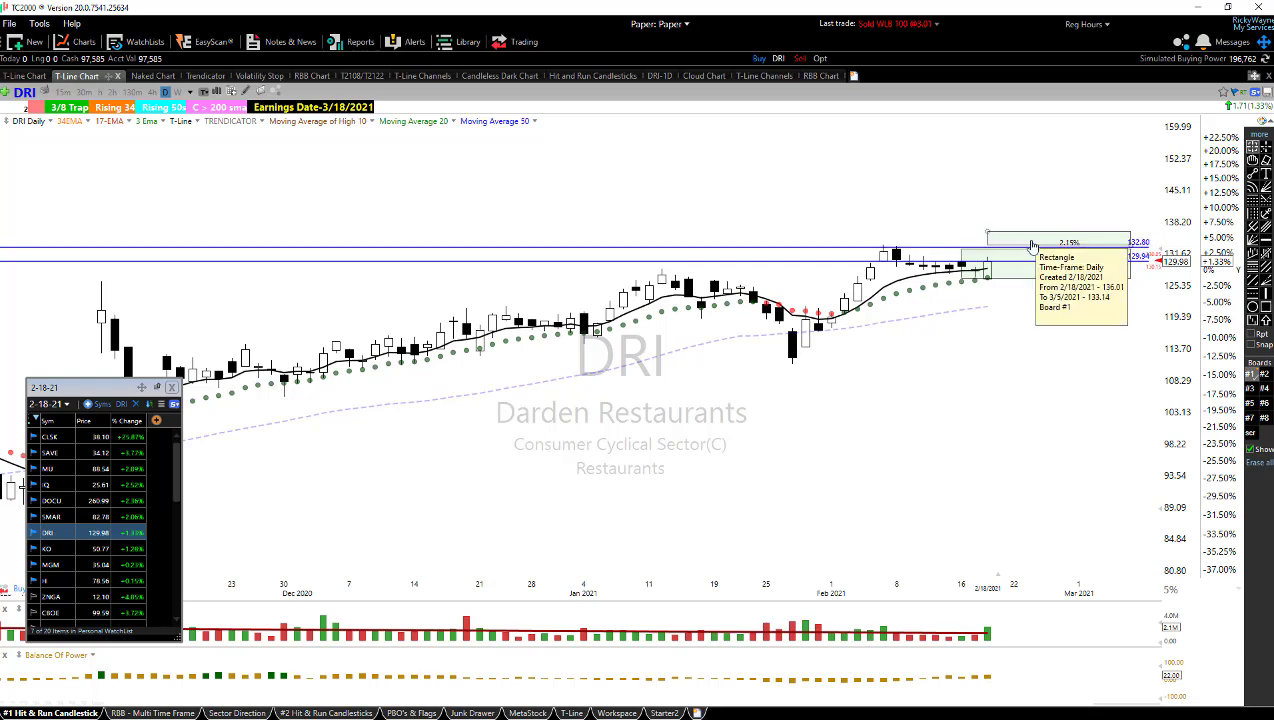
scroll(1060, 460, up, 1)
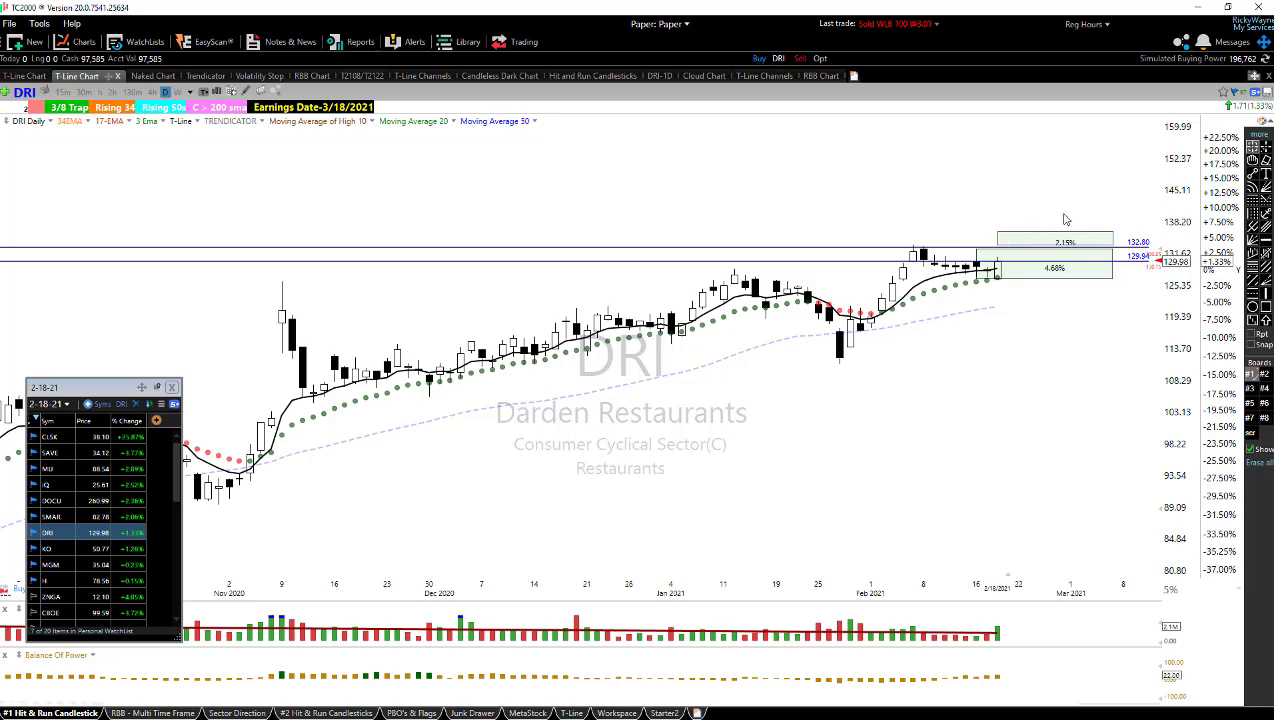
scroll(1053, 395, down, 1)
scroll(1053, 397, down, 1)
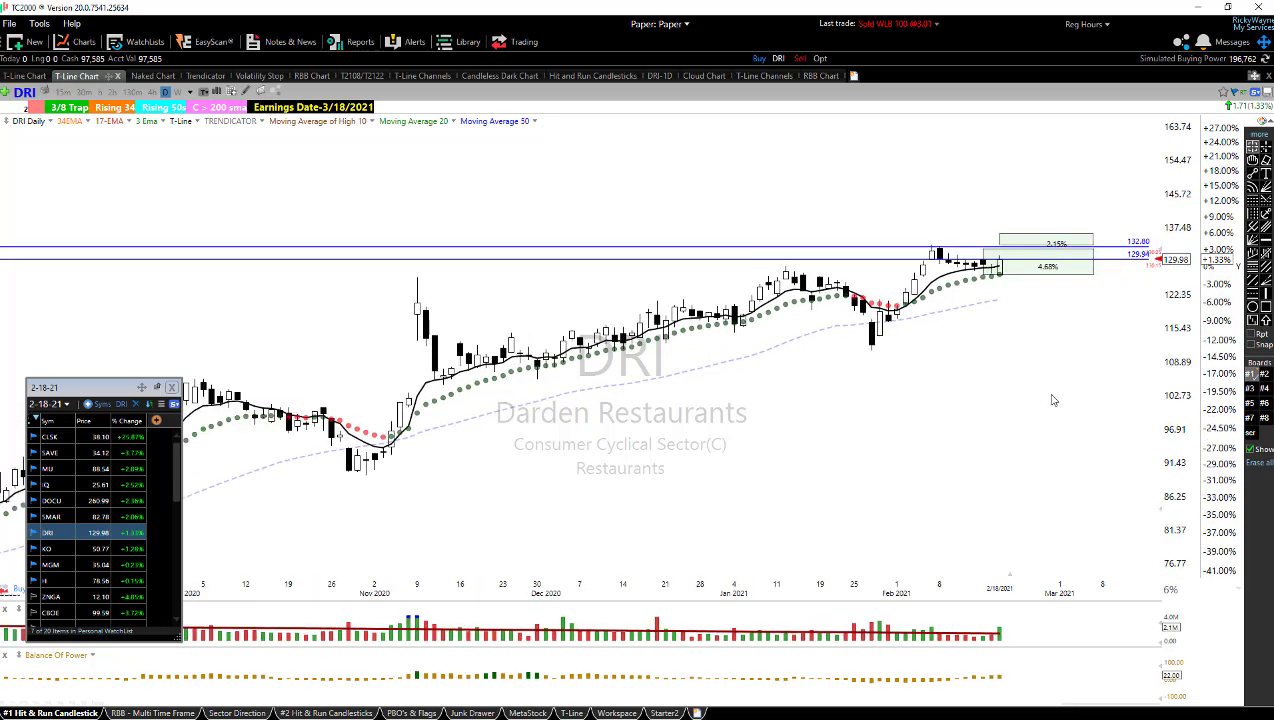
- Load KO from the 2-18-21 watchlist and add a horizontal line at about 50.62 across the mid-February candles
click(60, 550)
scroll(1059, 460, down, 1)
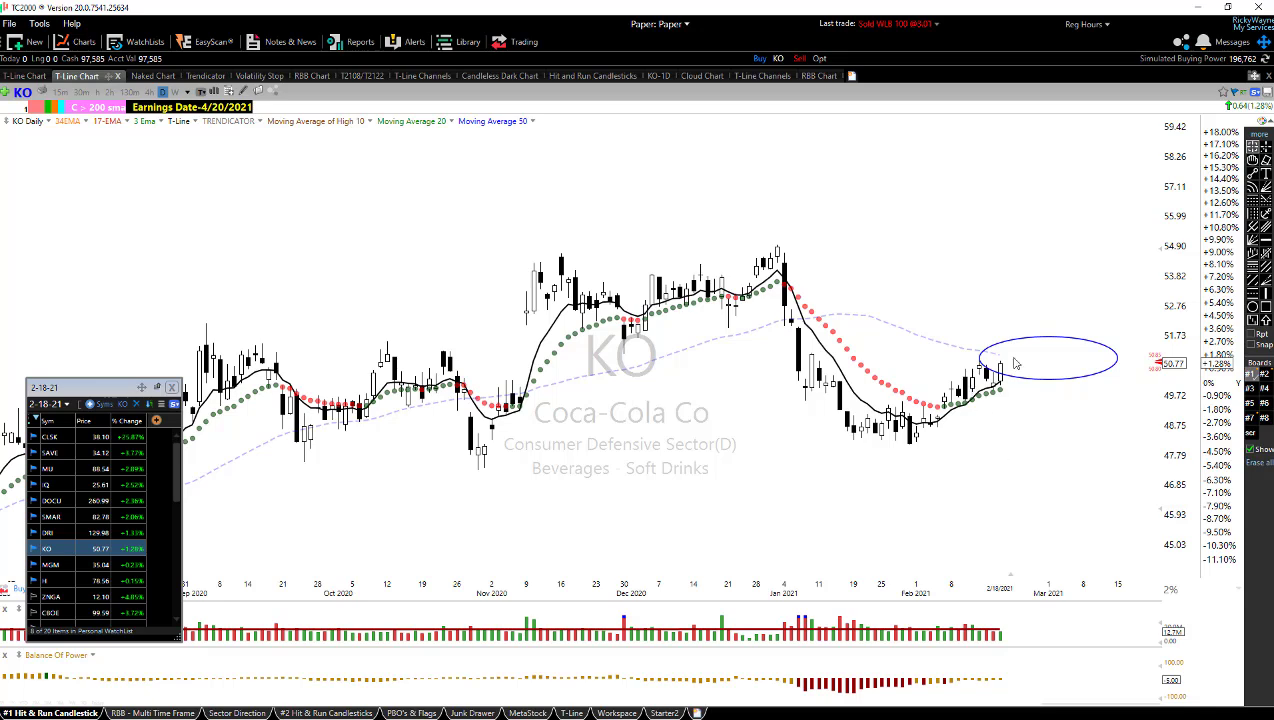
scroll(1027, 464, up, 2)
scroll(1037, 474, down, 1)
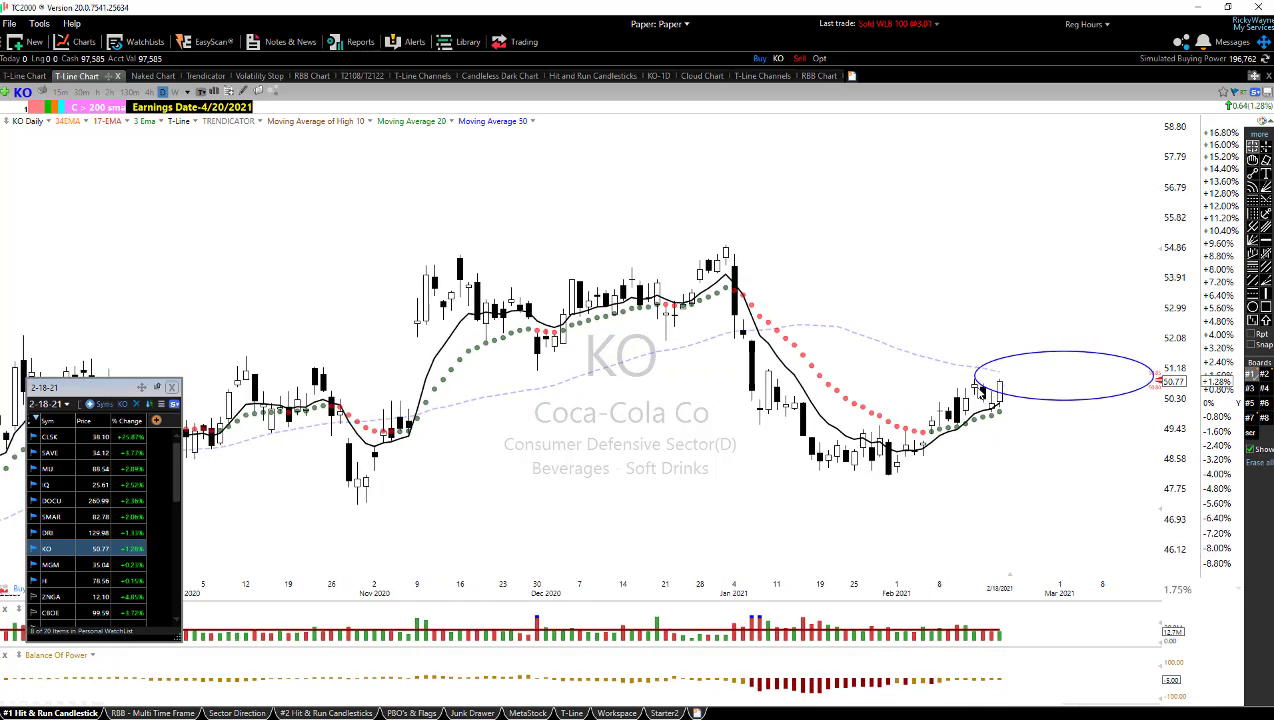
scroll(968, 436, up, 1)
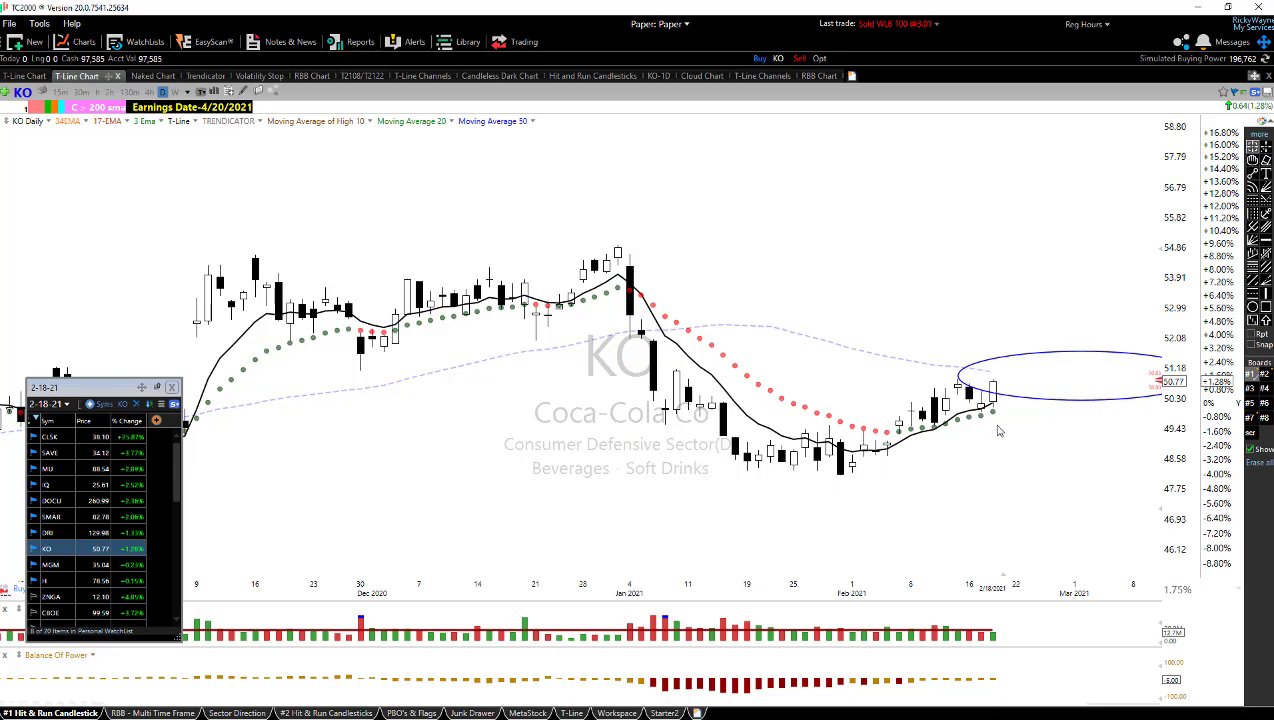
scroll(1010, 444, up, 2)
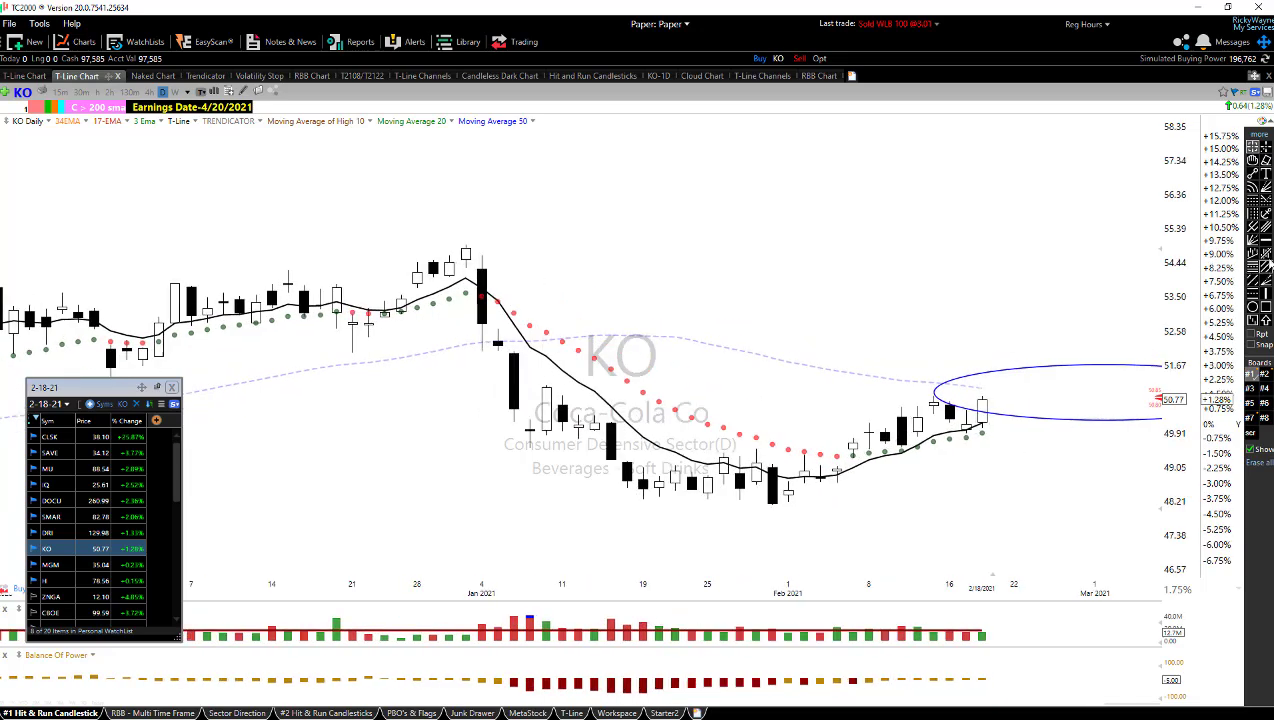
click(1265, 241)
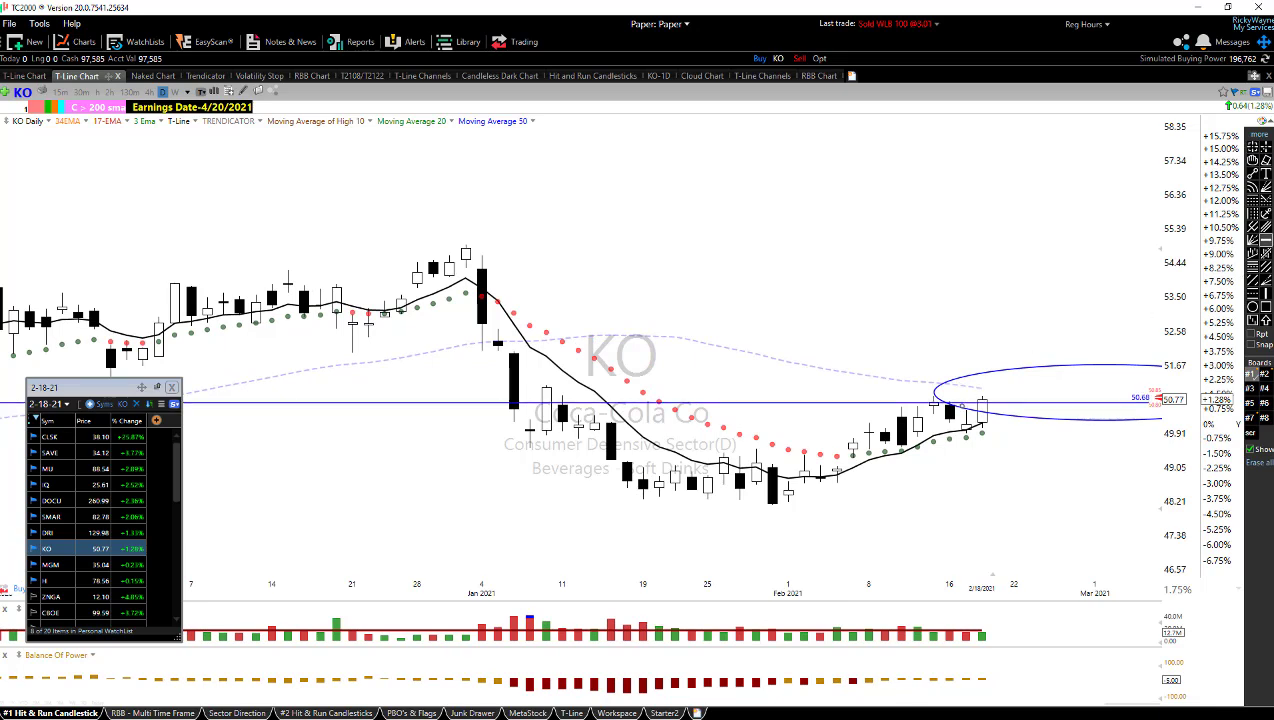
click(951, 404)
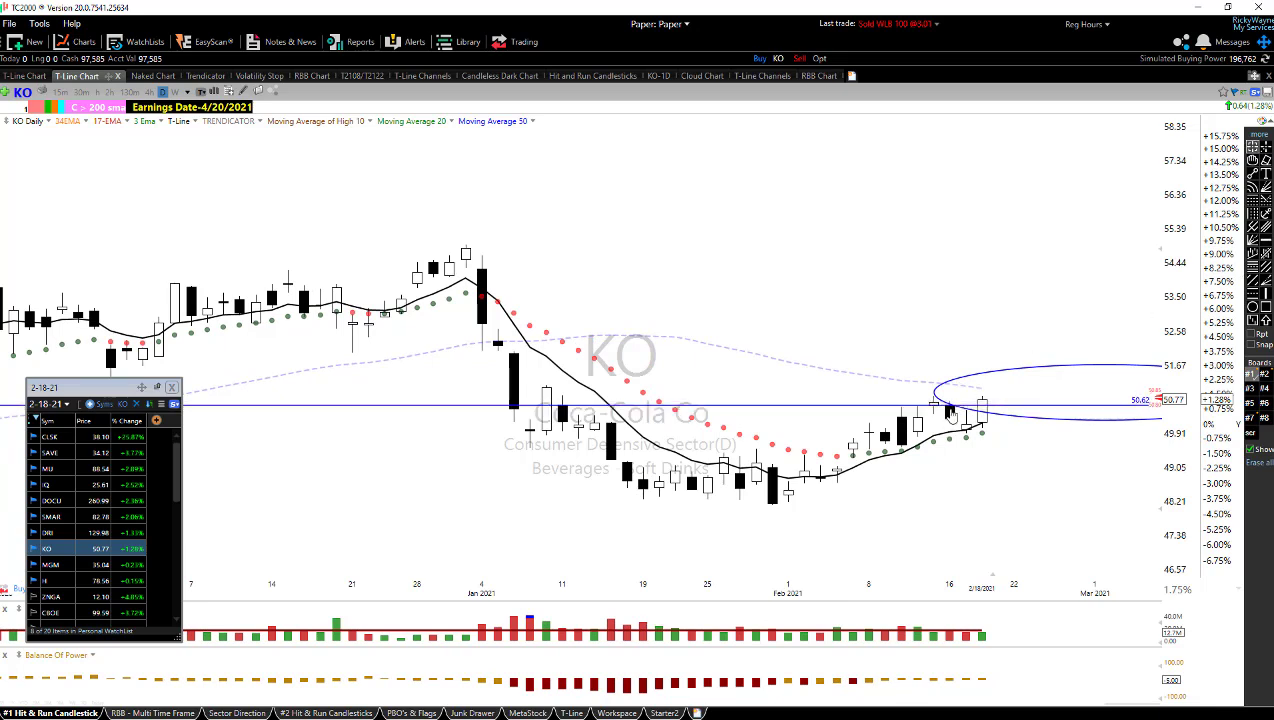
click(972, 413)
- Sketch a temporary upward stroke from KO's latest candle through the ellipse, and undo it
scroll(1043, 512, down, 1)
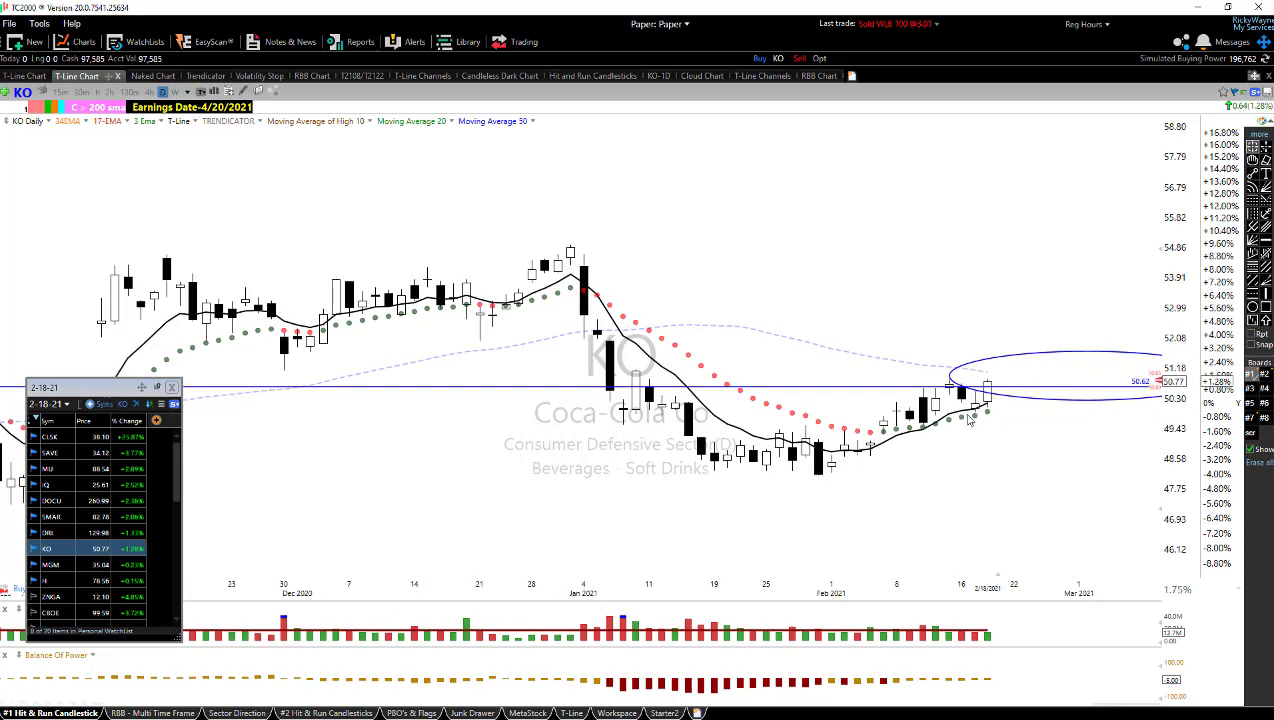
scroll(1012, 466, down, 1)
scroll(1012, 466, down, 2)
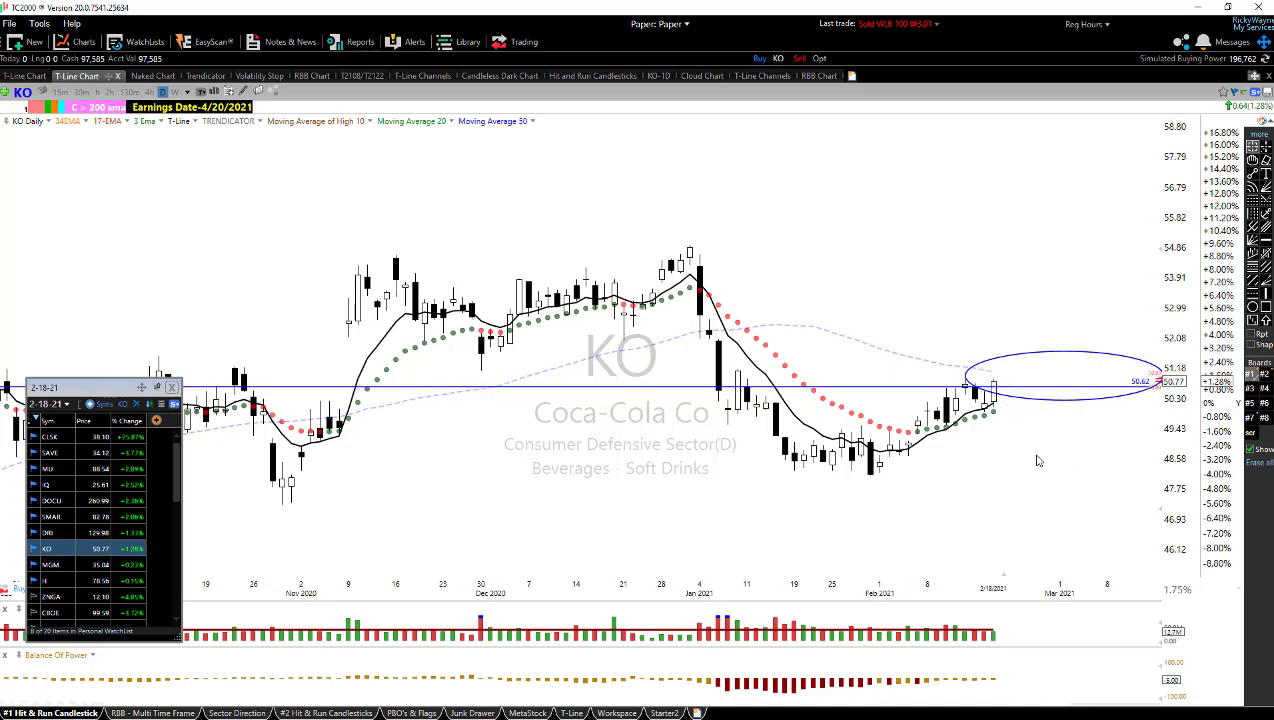
scroll(1045, 471, down, 1)
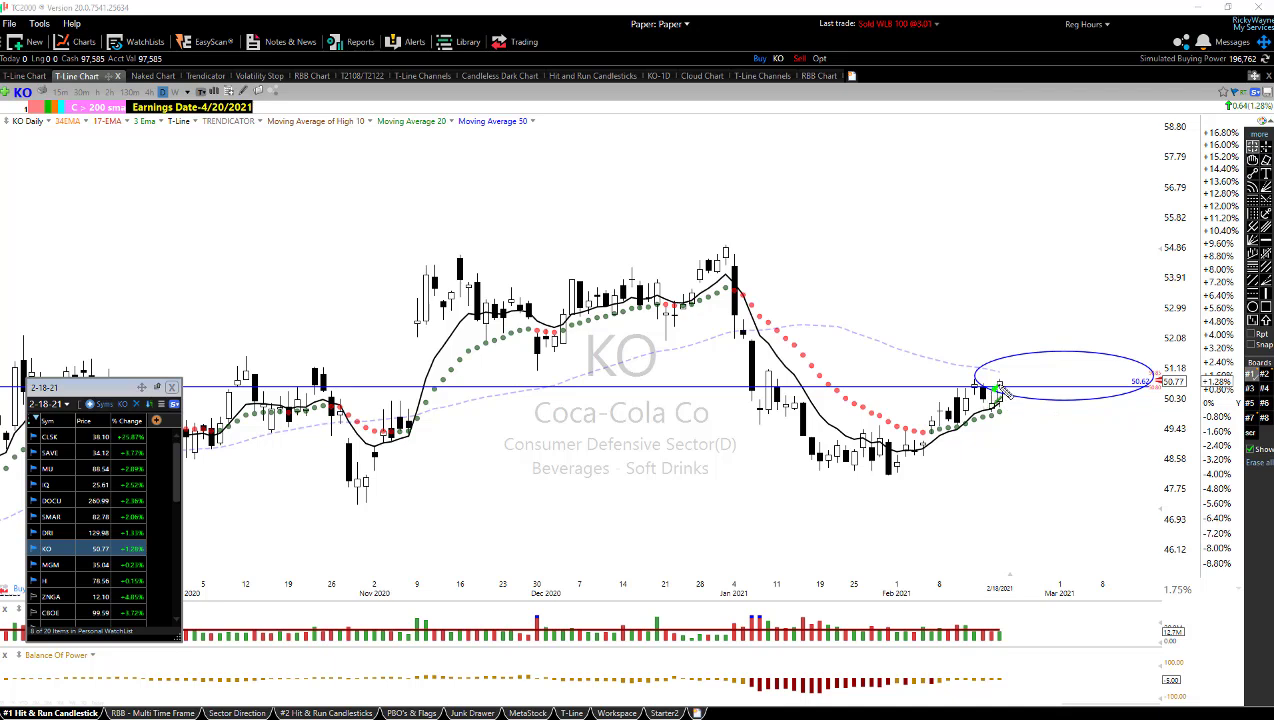
mouse_move(1014, 375)
mouse_down()
mouse_move(1028, 352)
mouse_move(1048, 368)
mouse_move(1078, 362)
mouse_up()
key(ctrl+z)
- Load MGM from the 2-18-21 watchlist and draw a descending trendline over the February highs, extending past the latest candle
click(50, 565)
scroll(1009, 414, up, 2)
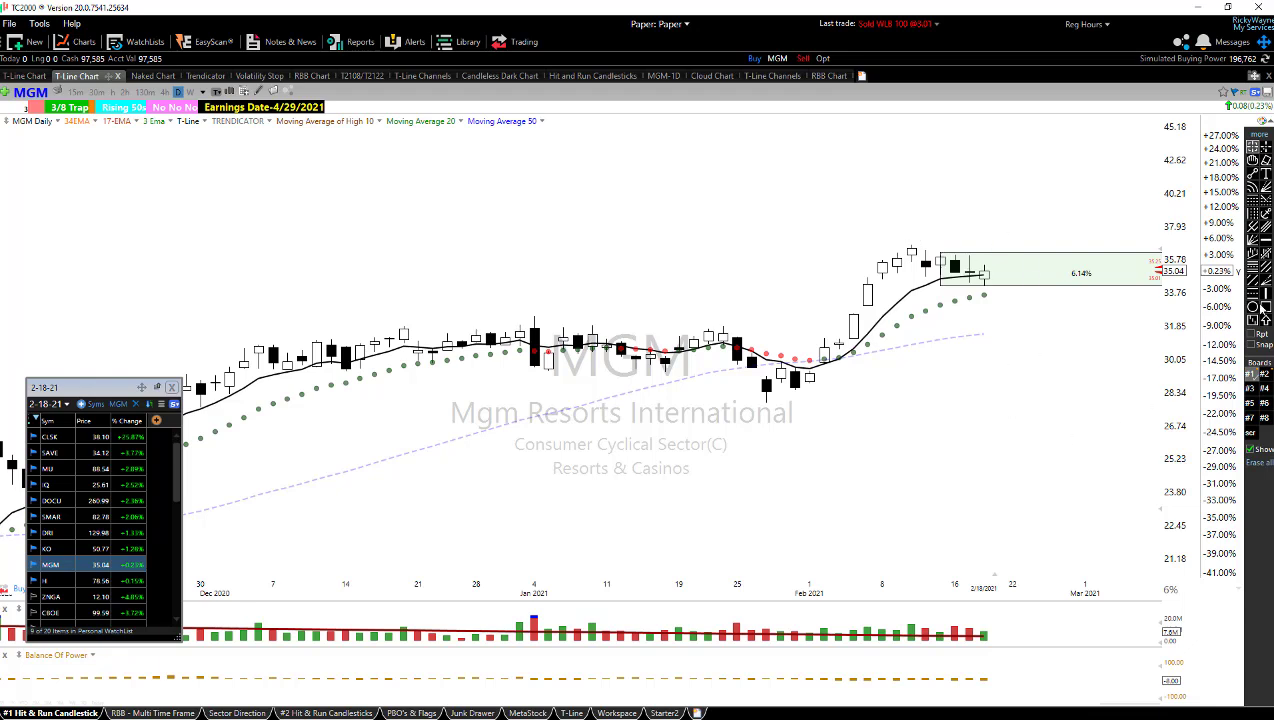
click(1252, 174)
mouse_move(897, 241)
mouse_down()
mouse_move(990, 250)
mouse_move(1099, 298)
mouse_up()
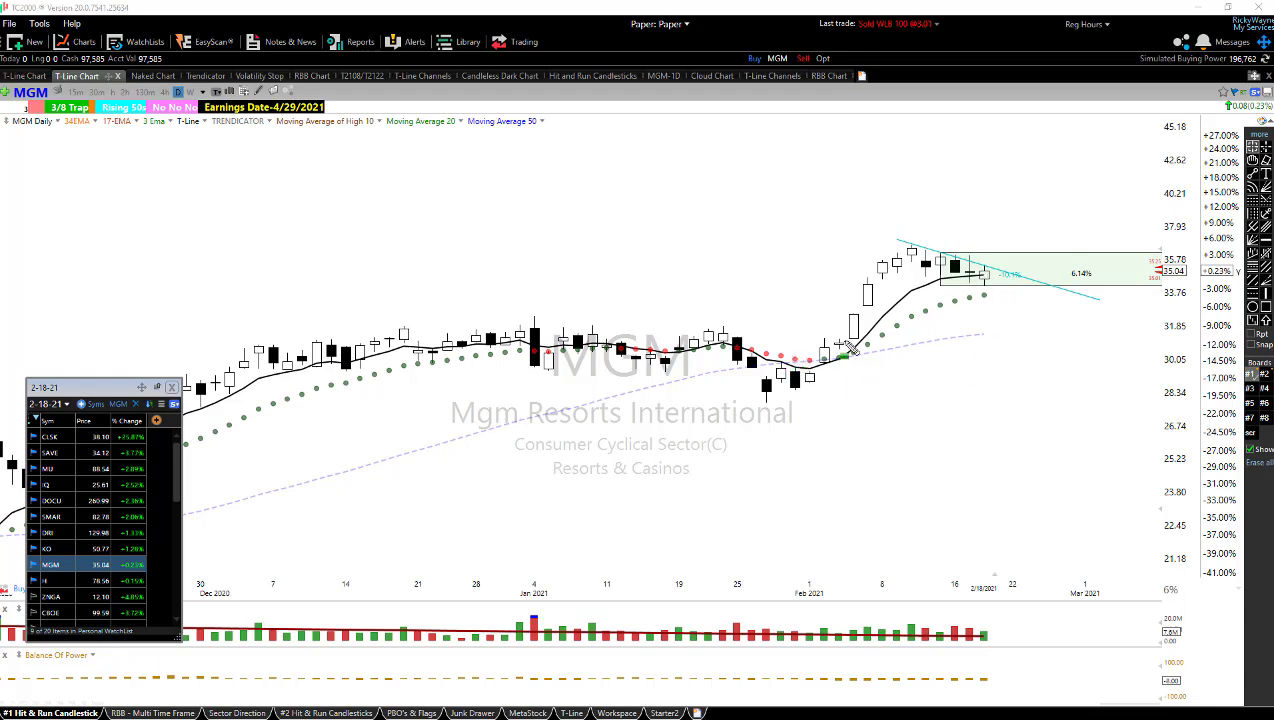
- Highlight MGM's early February rally with a temporary green rectangle, undo it, and sketch a short stroke beside the latest candle
drag(830, 344, 885, 260)
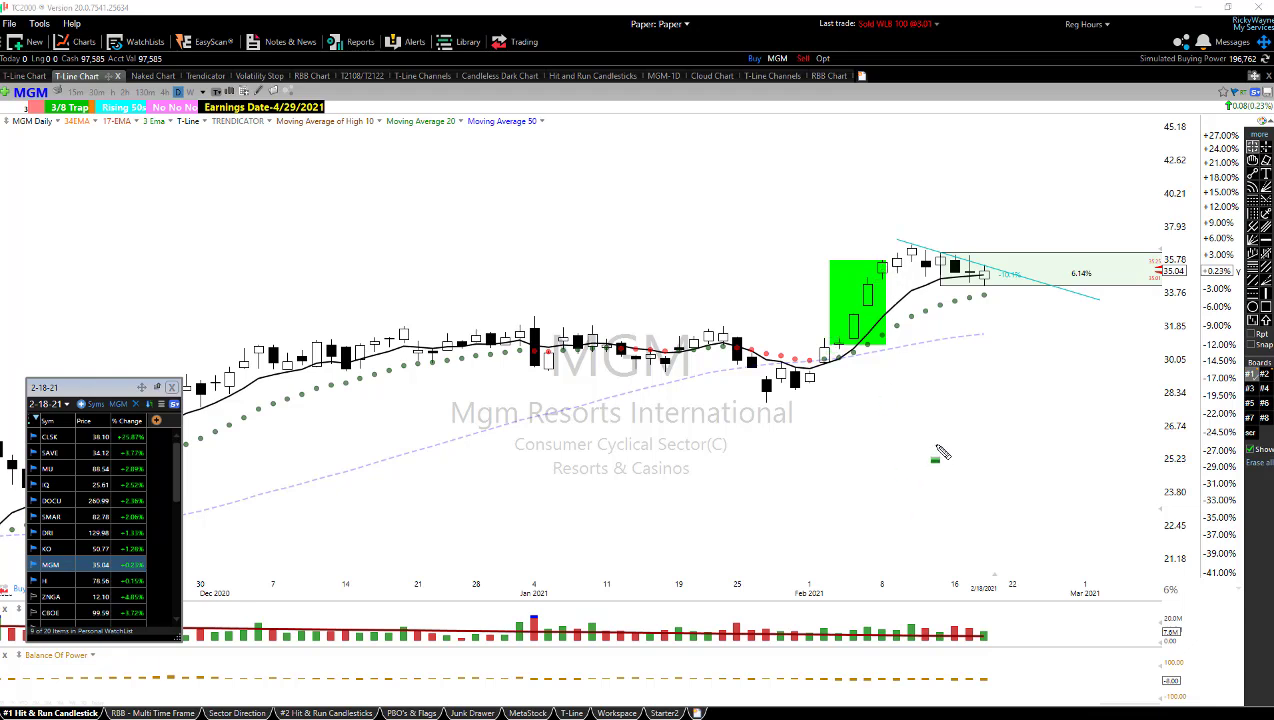
key(ctrl+z)
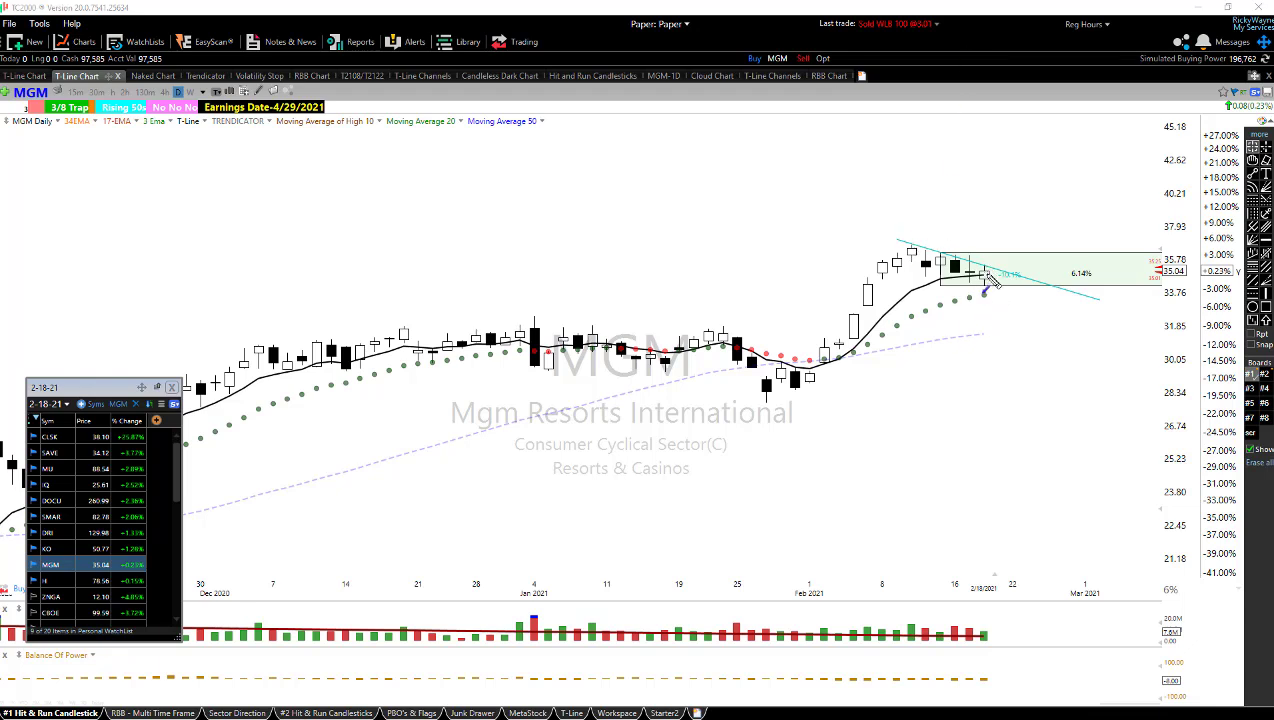
mouse_move(1006, 264)
mouse_down()
mouse_move(1036, 272)
mouse_move(998, 290)
mouse_up()
- Load H from the 2-18-21 watchlist and examine its mid-February candles against the longer trend since October 2020
click(54, 583)
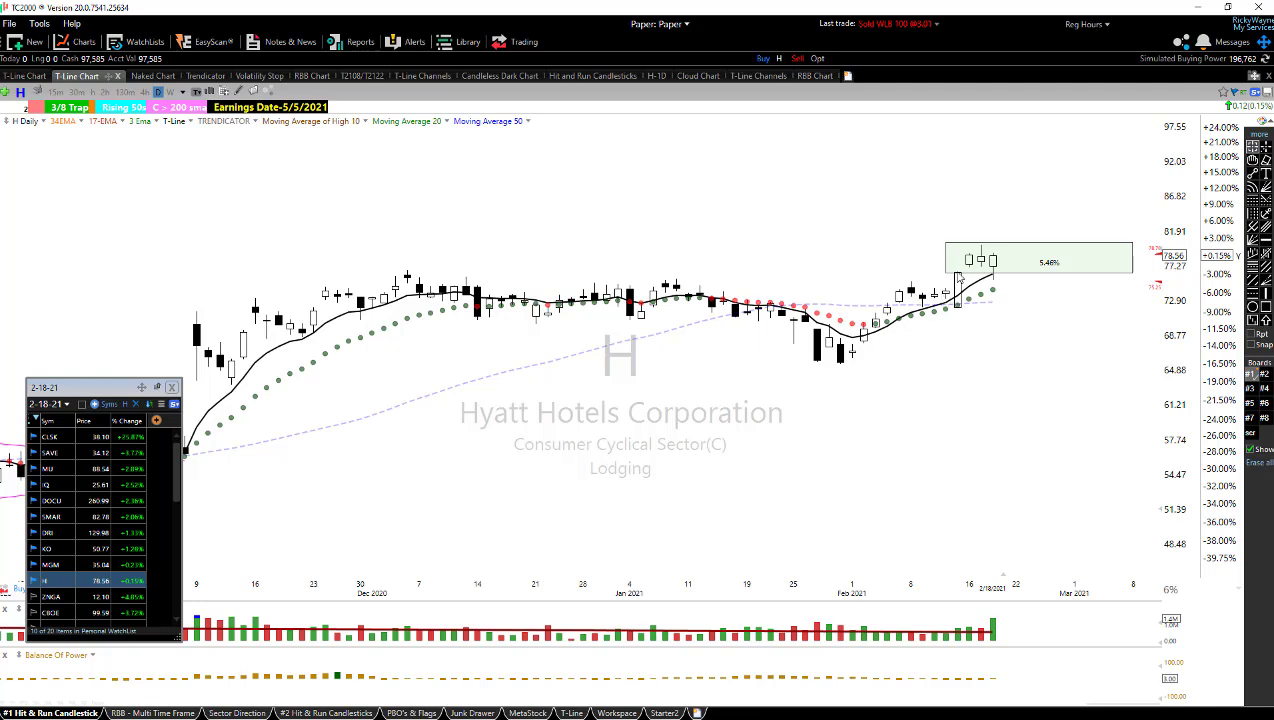
scroll(1010, 365, up, 2)
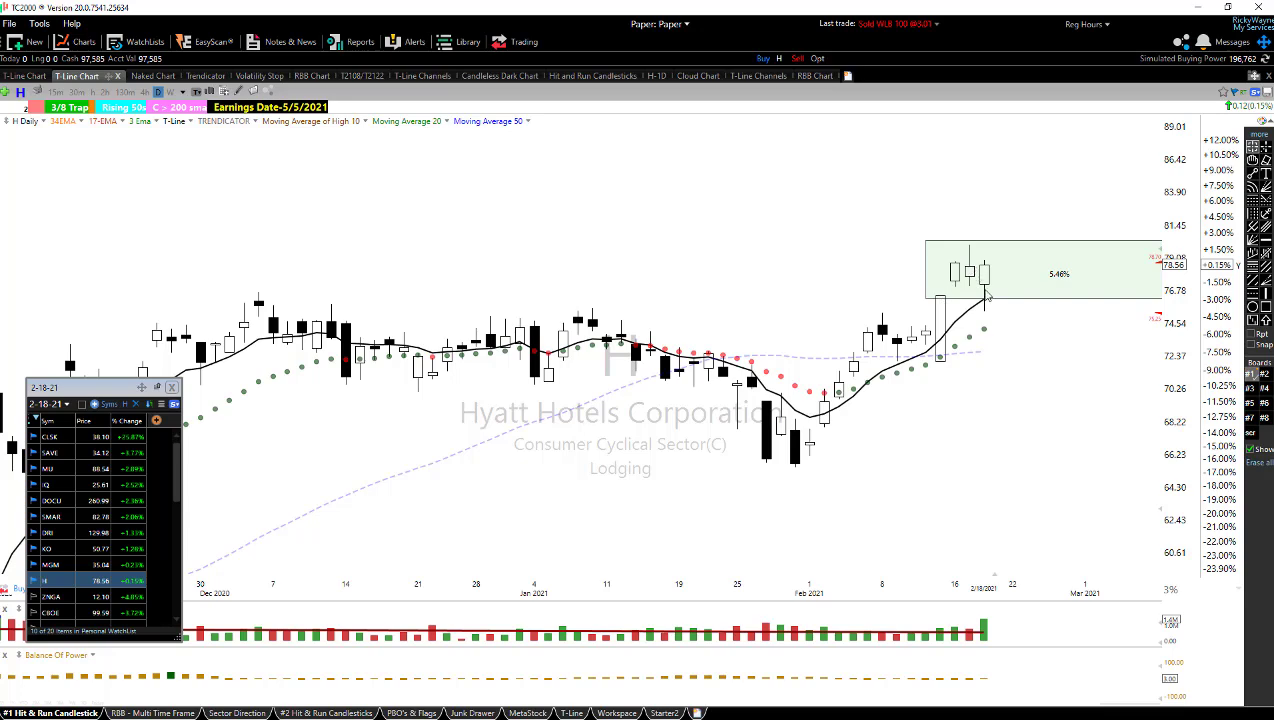
scroll(1038, 433, down, 2)
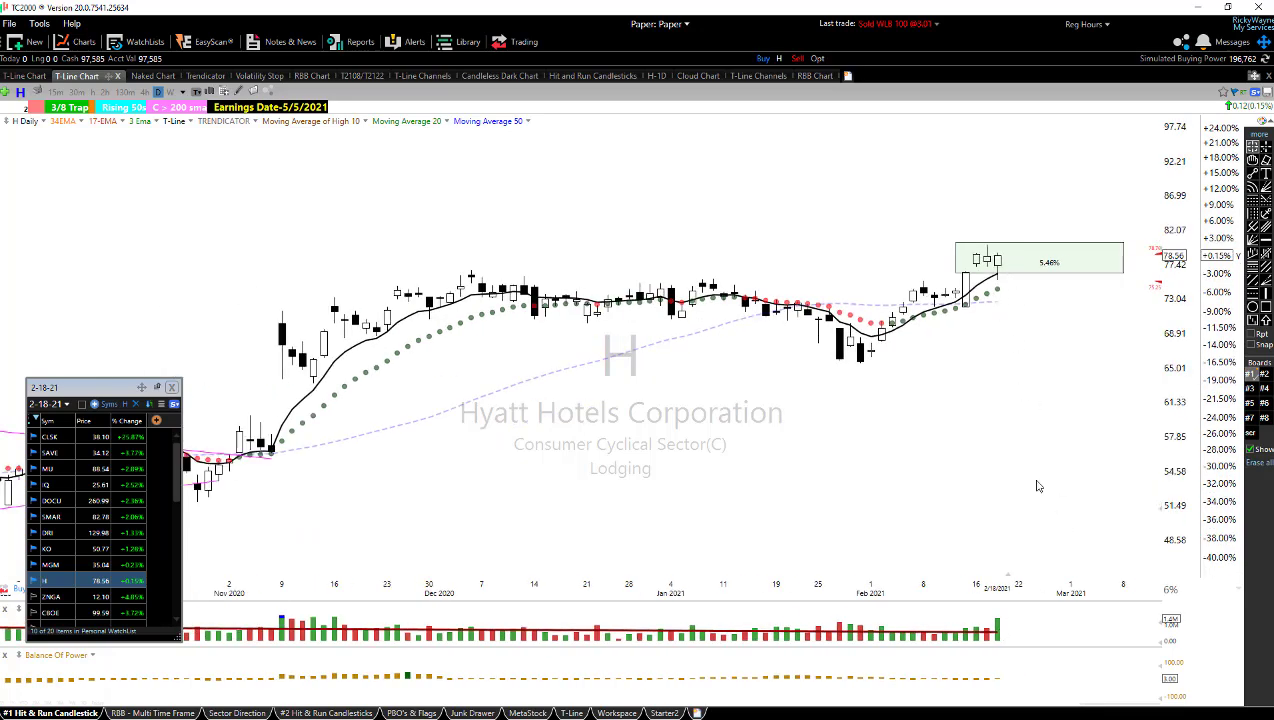
scroll(1040, 485, down, 1)
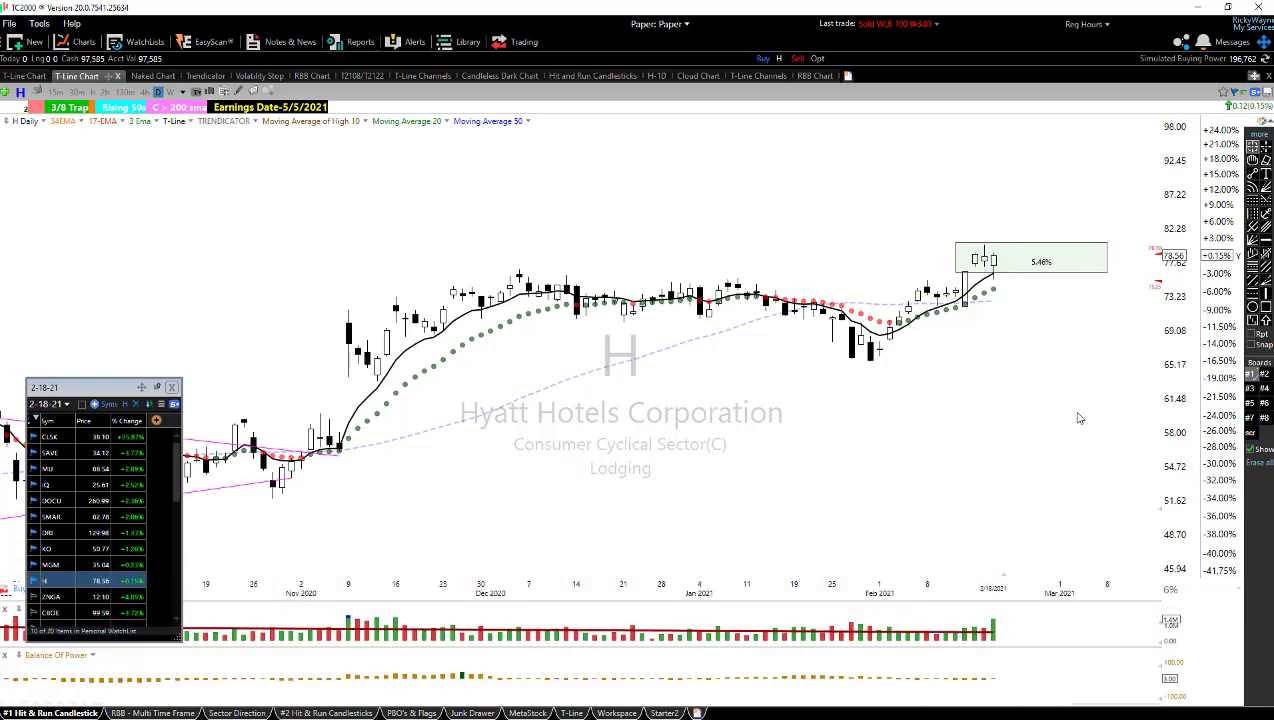
scroll(1077, 412, down, 1)
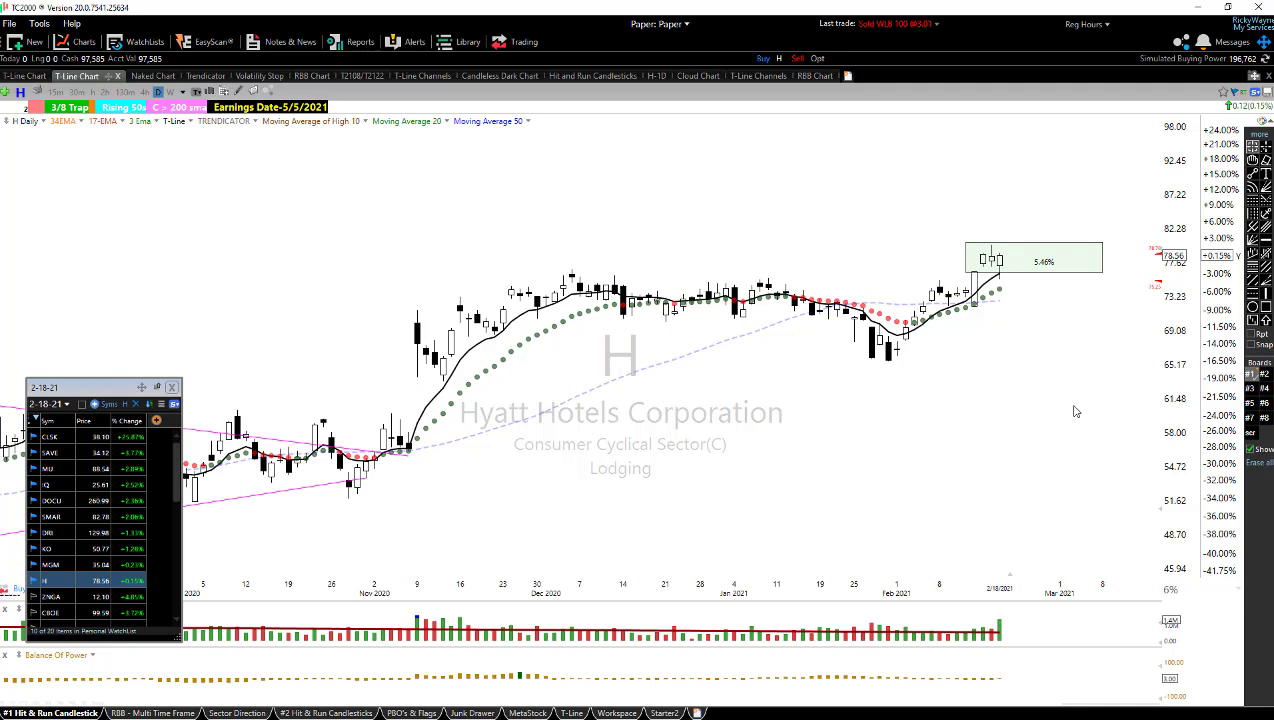